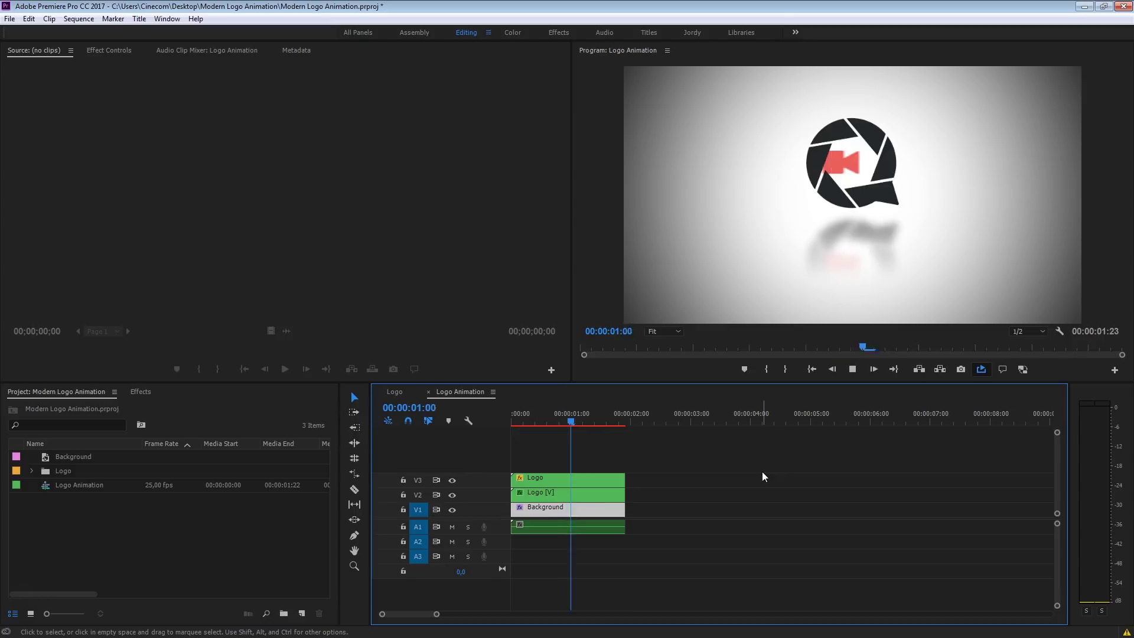
# - Clear the project by deleting the Background matte, the Logo bin and the Logo Animation sequence
pyautogui.click(877, 164)
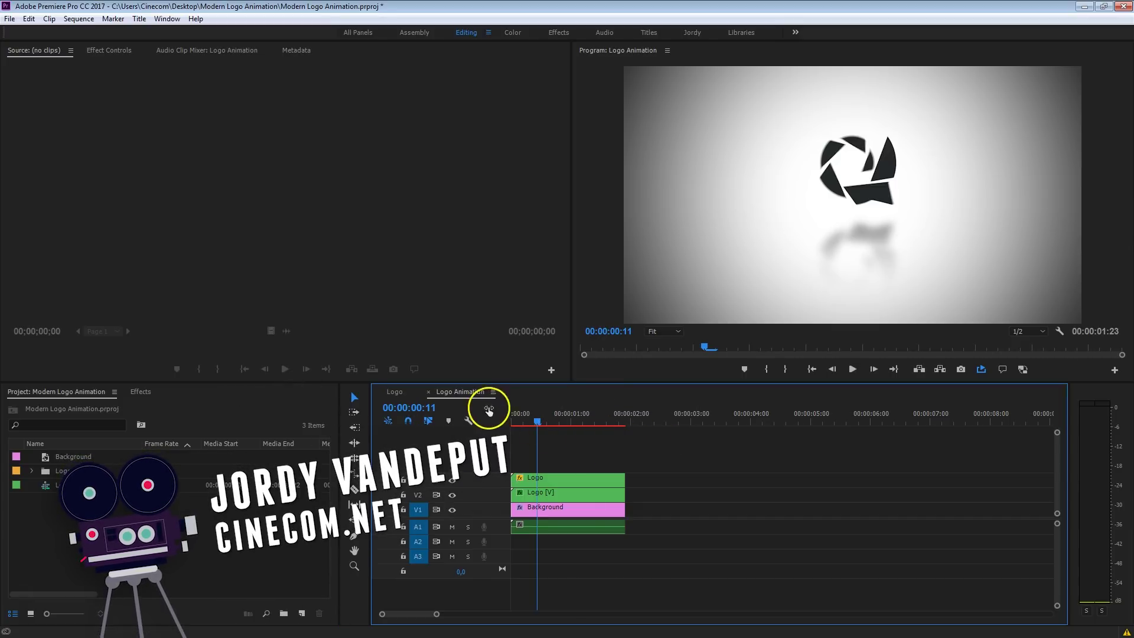
pyautogui.moveTo(542, 423); pyautogui.dragTo(579, 424)
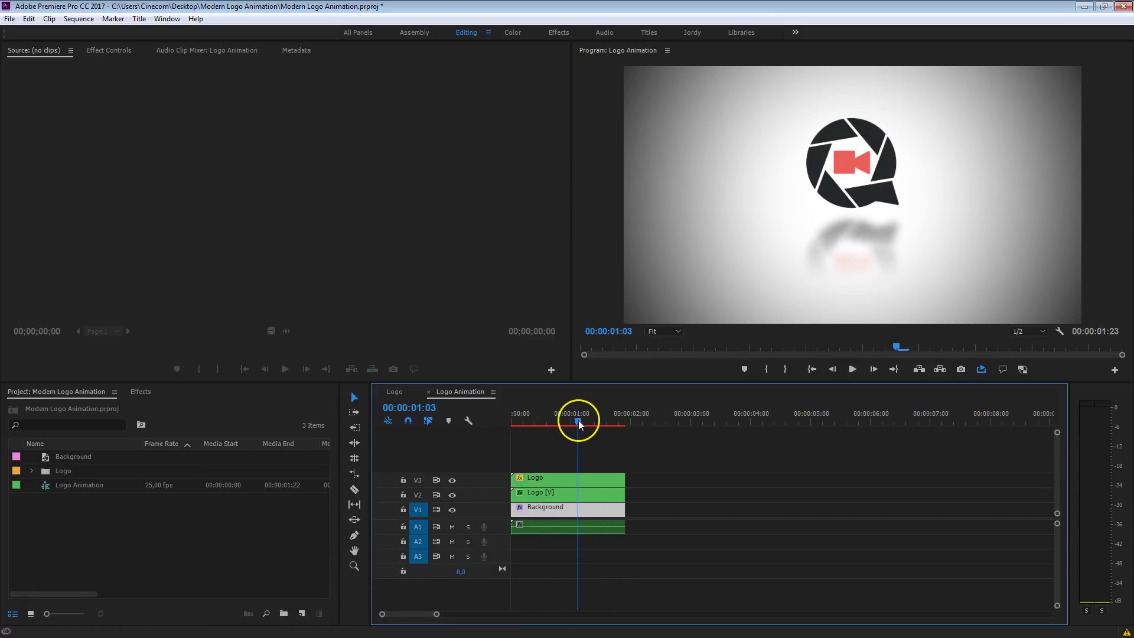
pyautogui.moveTo(151, 532); pyautogui.dragTo(47, 456)
pyautogui.press('Delete')
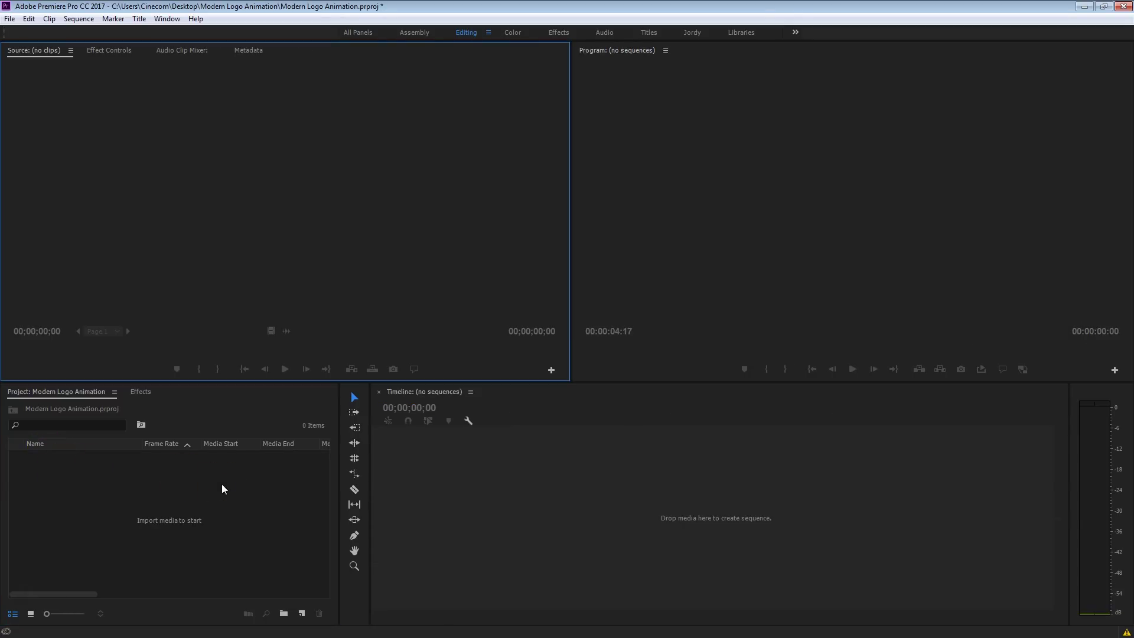
# - Open Logo.psd in Photoshop, examine its separate Camera and Blade layers by toggling Blade 3 and Blade 4, then return to Premiere Pro
pyautogui.hotkey('alt', 'Tab')
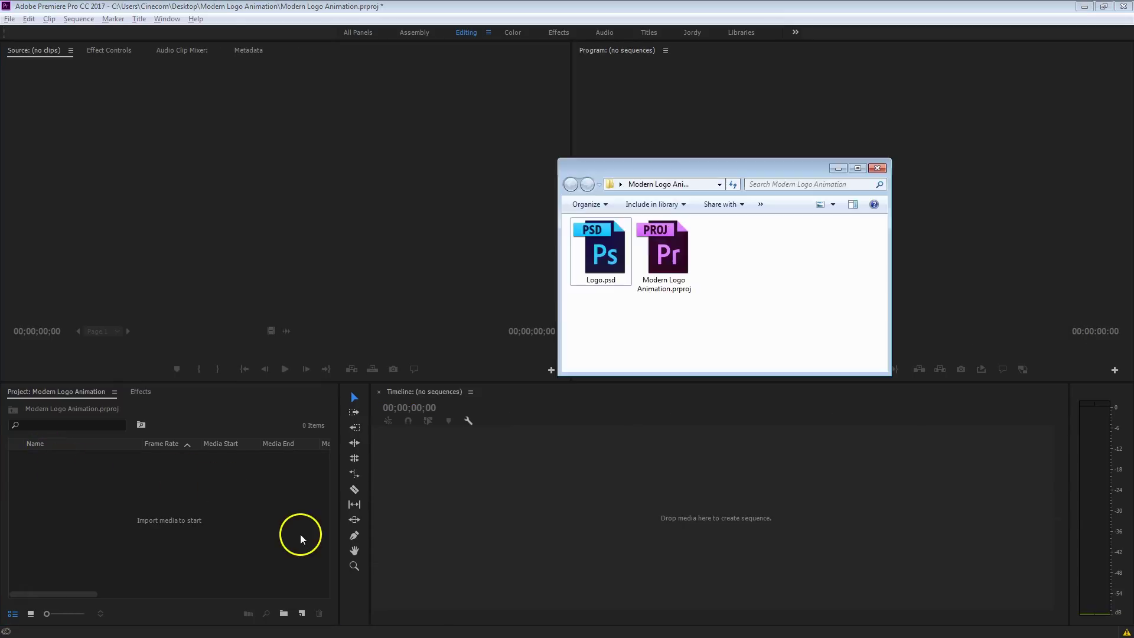
pyautogui.doubleClick(608, 265)
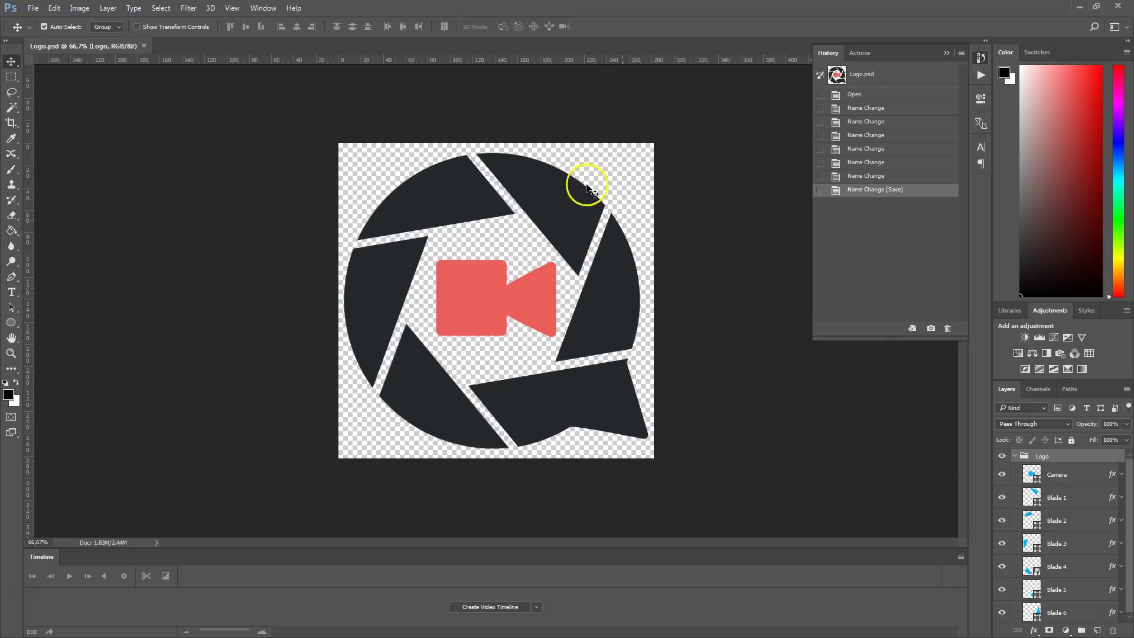
pyautogui.scroll(-1, 1078, 529)
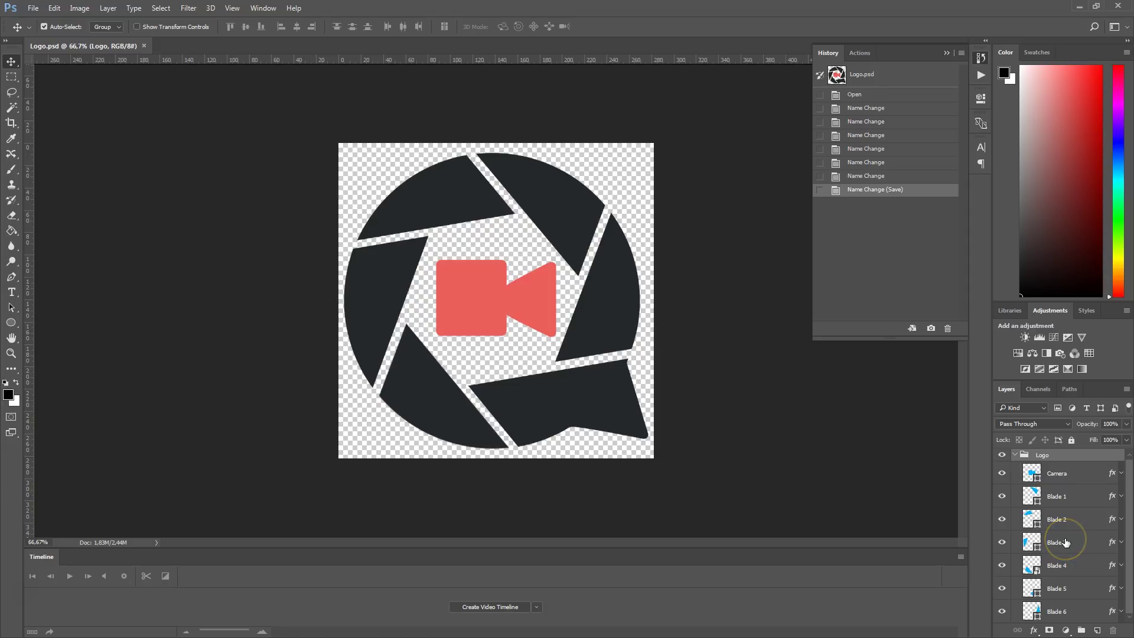
pyautogui.click(1088, 473)
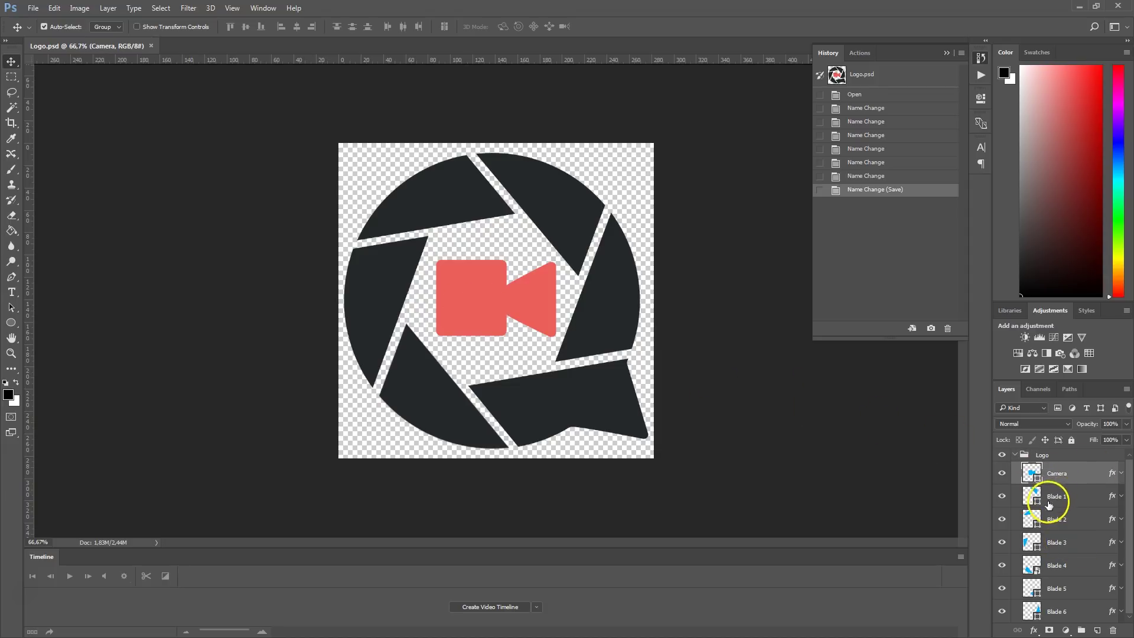
pyautogui.click(1003, 542)
pyautogui.click(1004, 543)
pyautogui.click(1004, 544)
pyautogui.click(1004, 543)
pyautogui.click(1002, 566)
pyautogui.click(1002, 567)
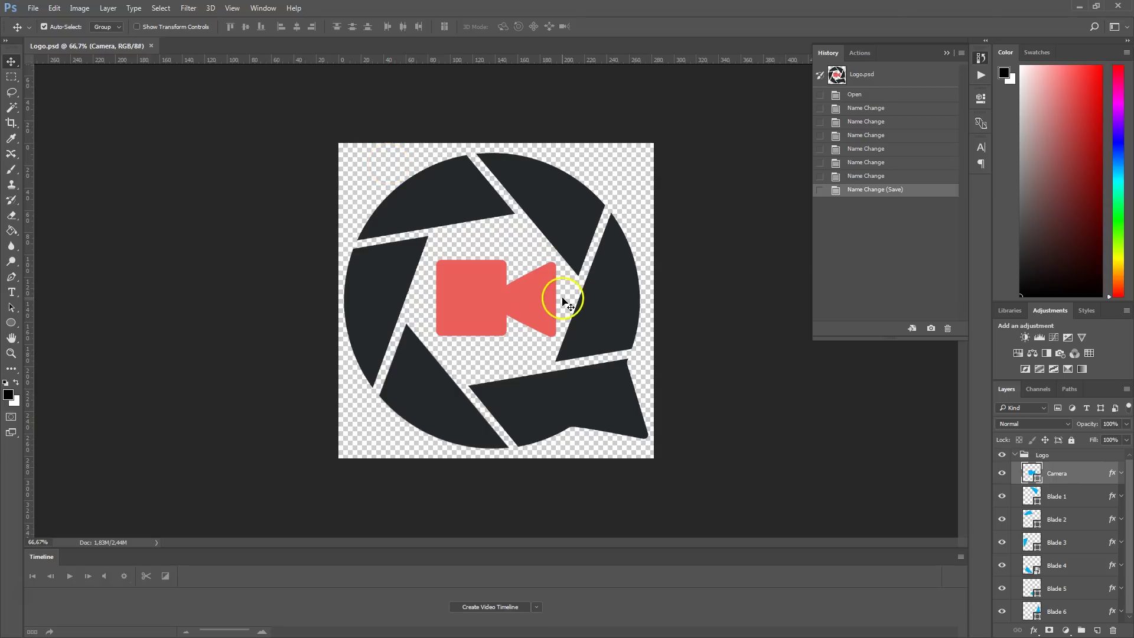
pyautogui.click(1080, 7)
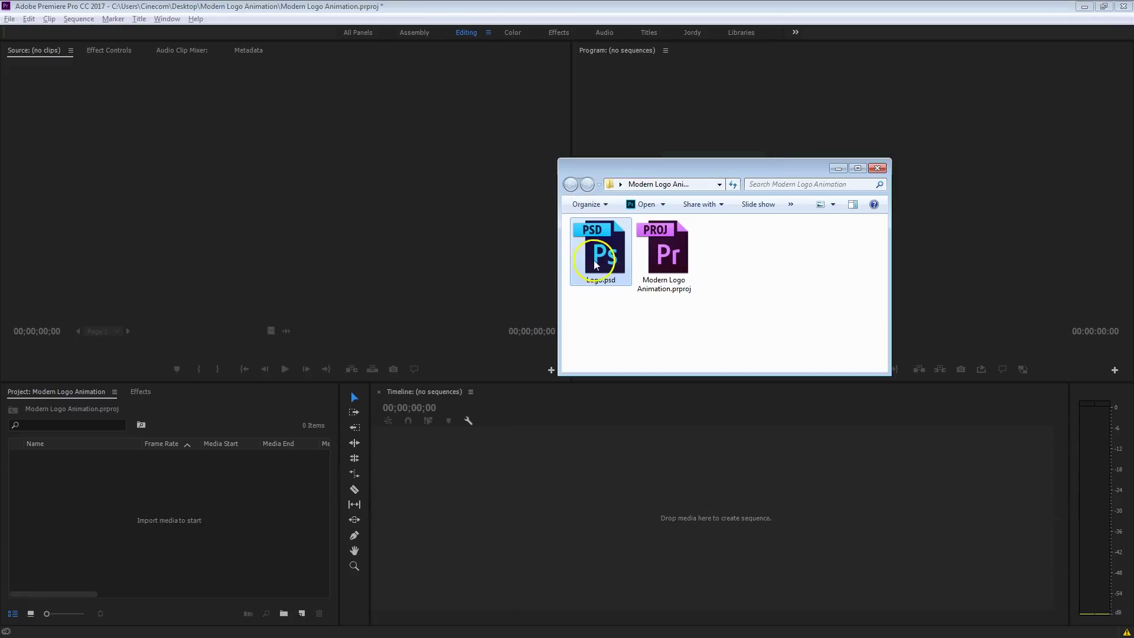
# - Import Logo.psd into the project as a Sequence with all layers included at Document Size
pyautogui.moveTo(612, 243); pyautogui.dragTo(251, 503)
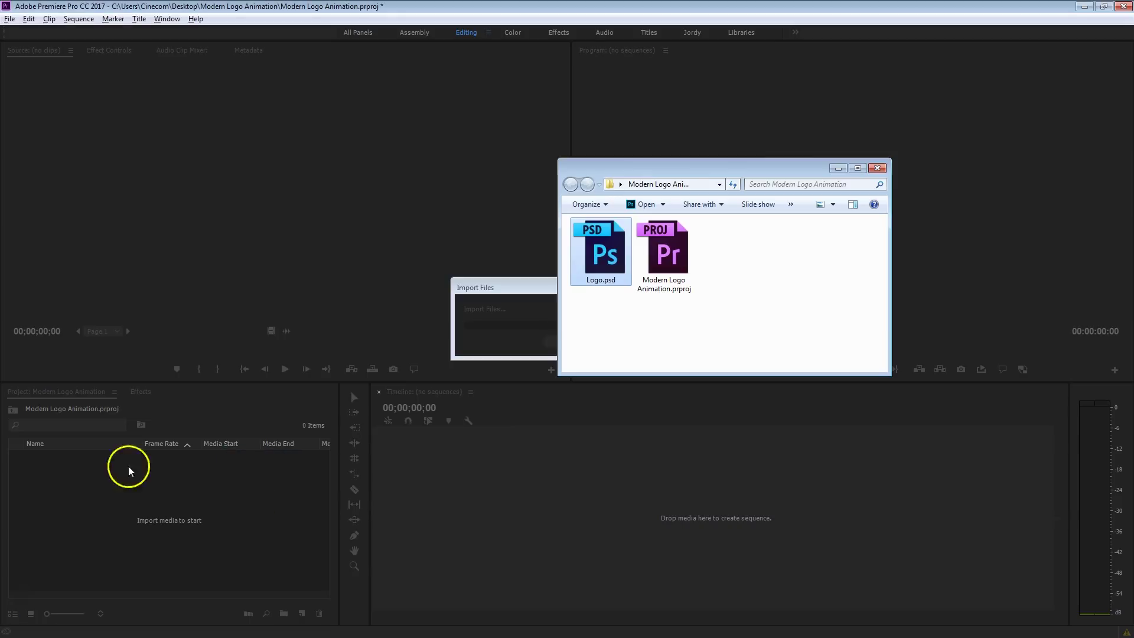
pyautogui.moveTo(360, 172); pyautogui.dragTo(513, 226)
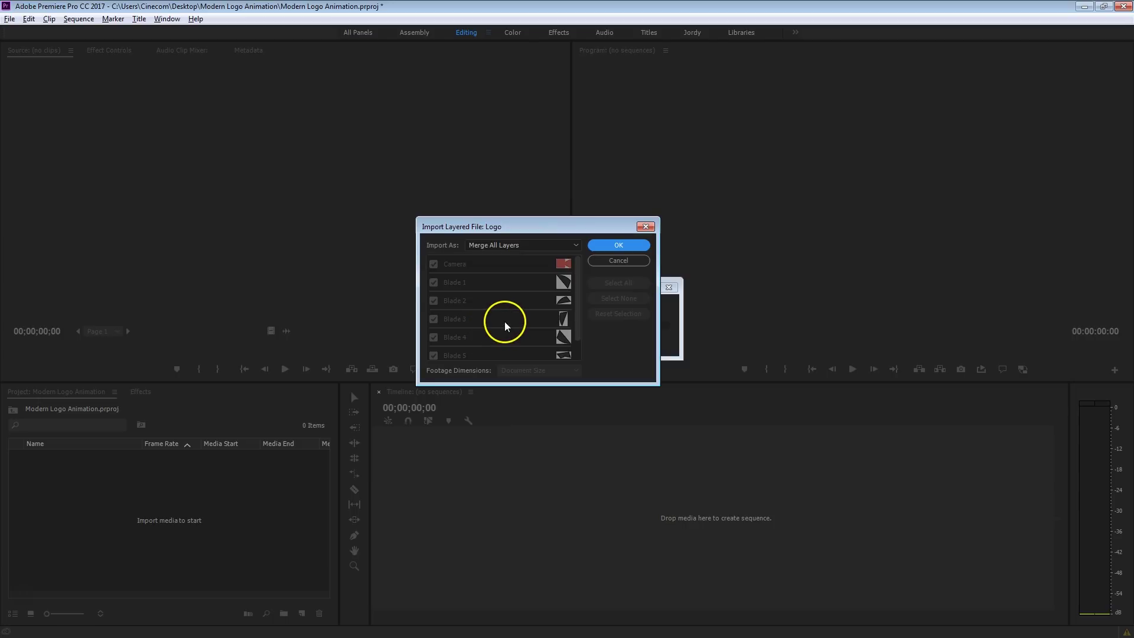
pyautogui.click(505, 245)
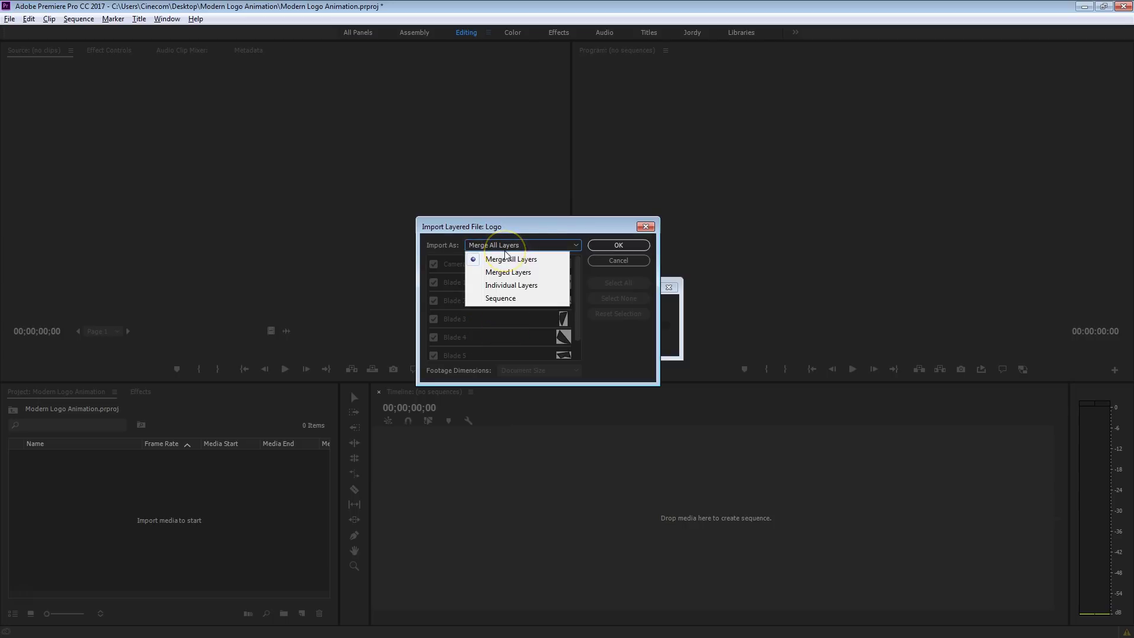
pyautogui.click(534, 301)
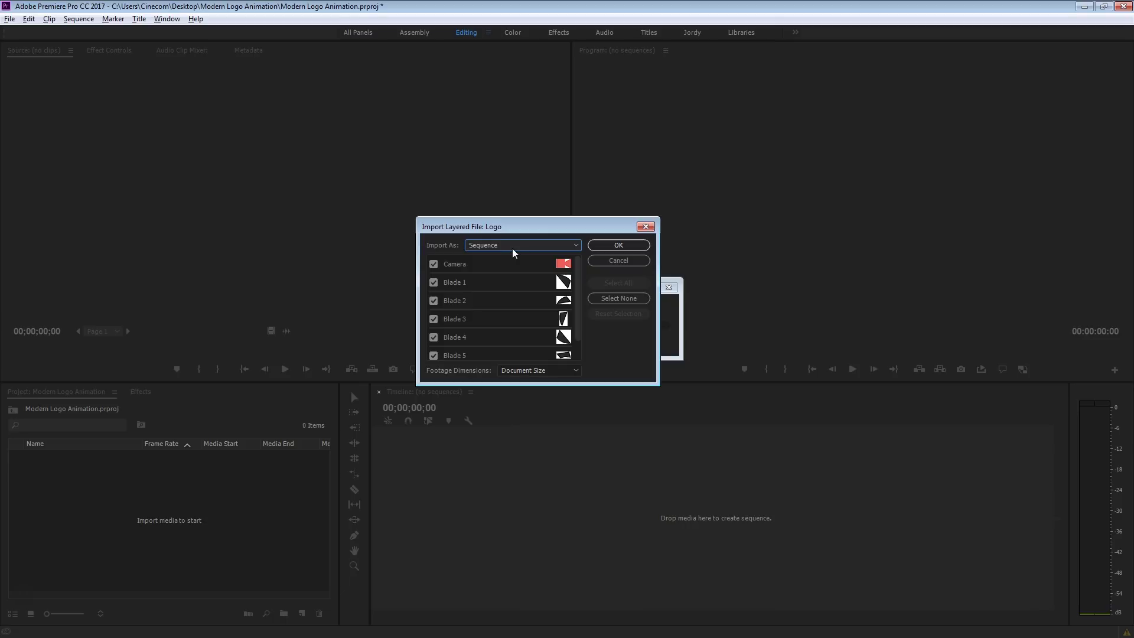
pyautogui.click(604, 242)
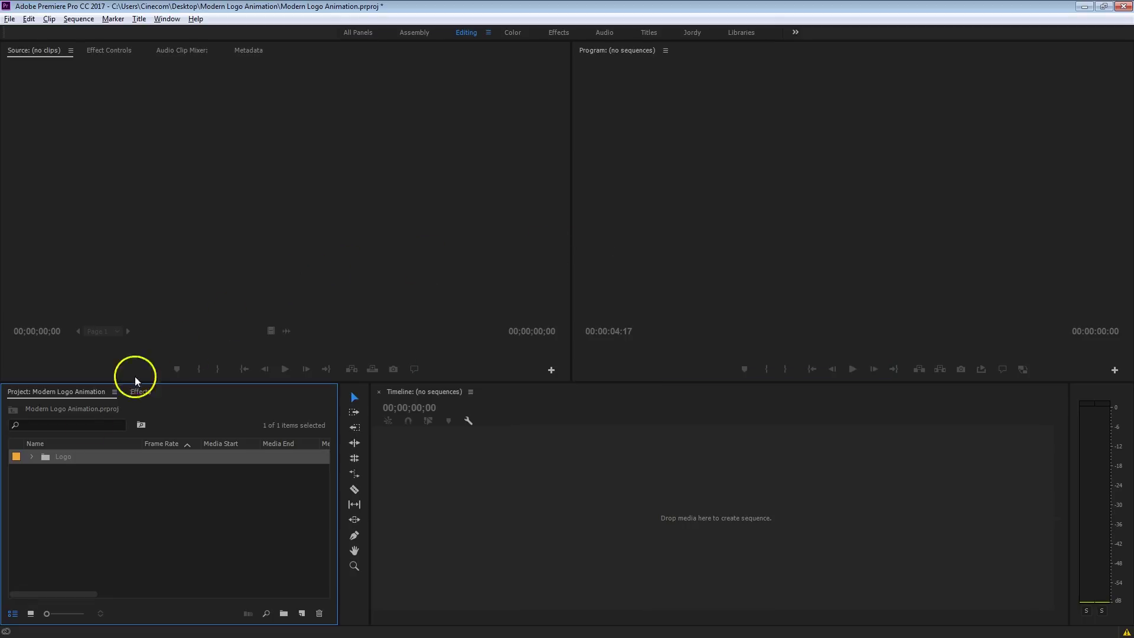
# - Open the Logo sequence from the imported Logo bin and examine its stacked layer clips in the timeline
pyautogui.click(32, 459)
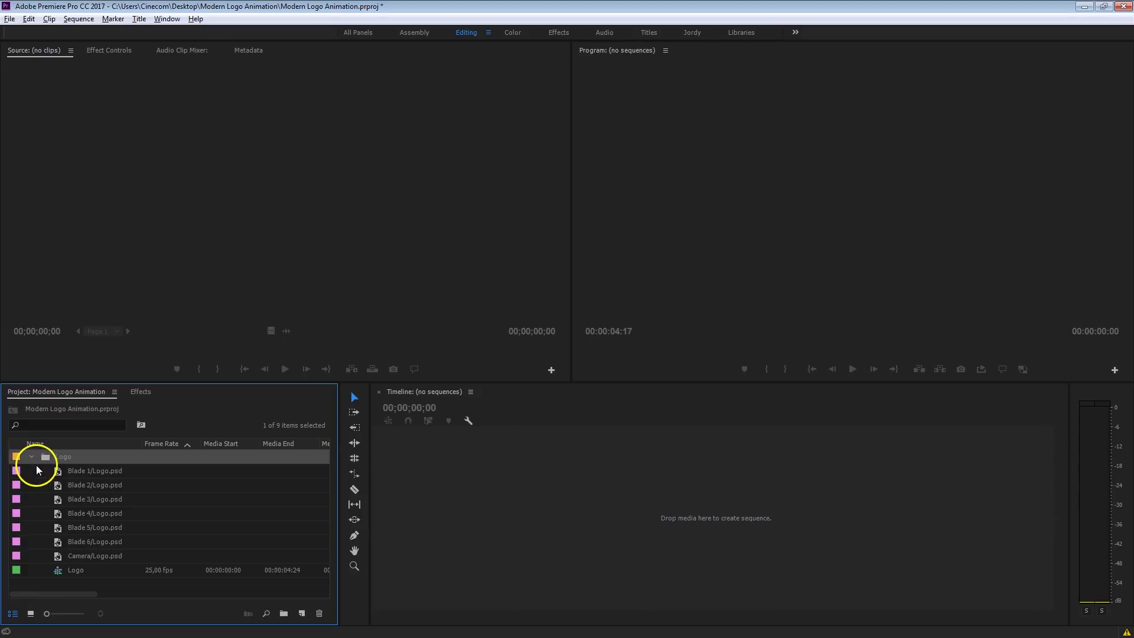
pyautogui.click(64, 569)
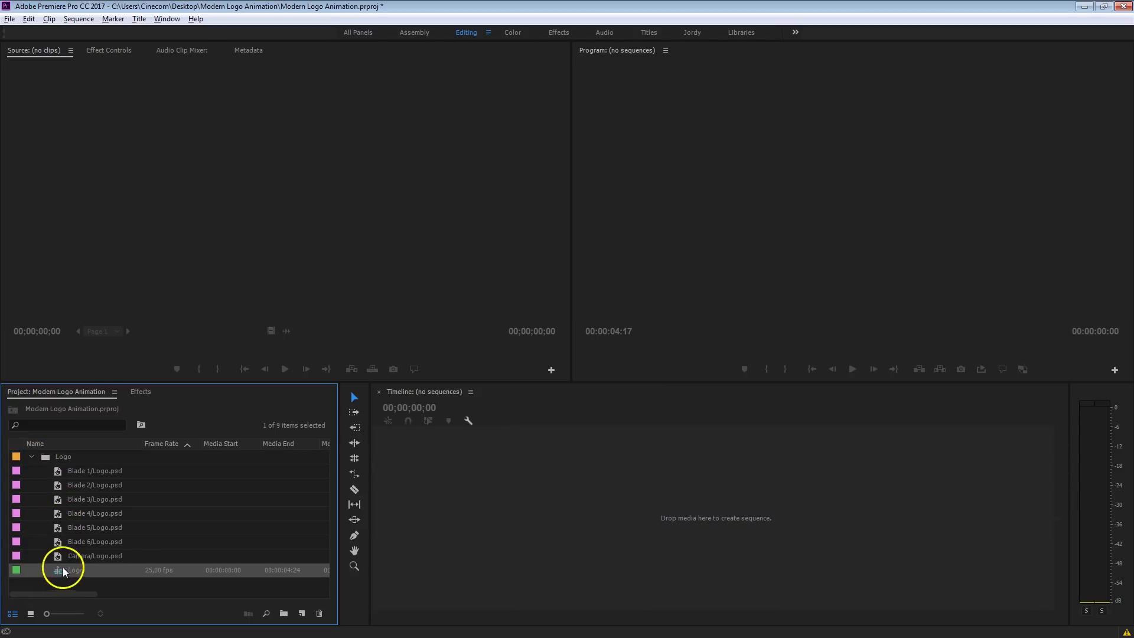
pyautogui.doubleClick(59, 569)
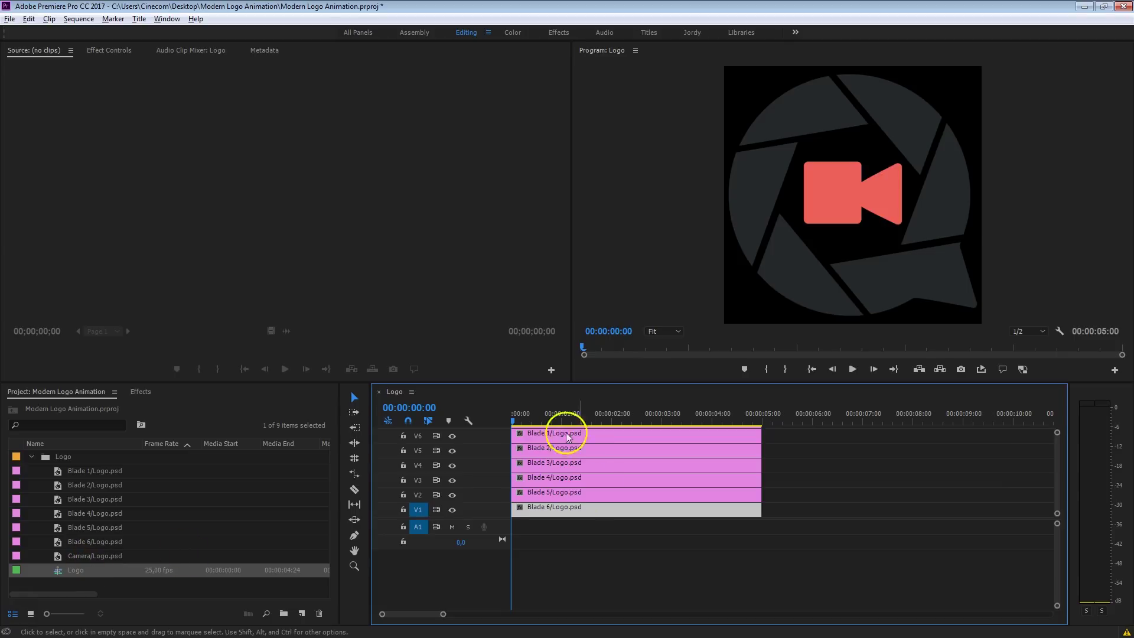
pyautogui.moveTo(514, 418)
pyautogui.mouseDown()
pyautogui.moveTo(694, 395)
pyautogui.moveTo(508, 413)
pyautogui.mouseUp()
pyautogui.click(539, 496)
pyautogui.click(552, 481)
pyautogui.click(568, 466)
pyautogui.click(576, 452)
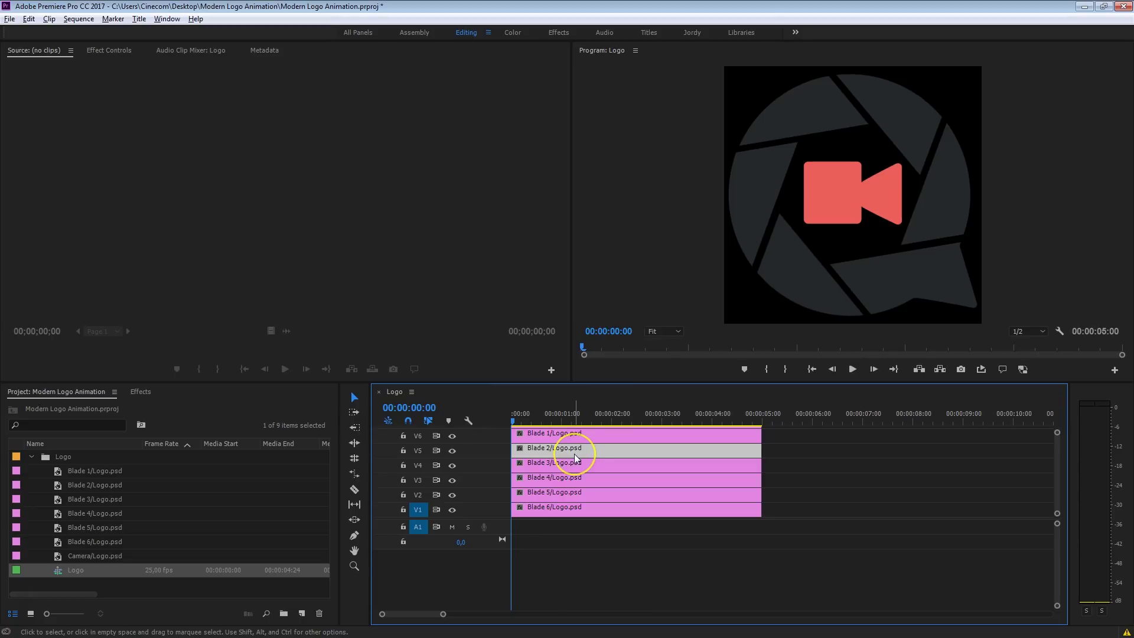
pyautogui.click(455, 468)
pyautogui.click(31, 459)
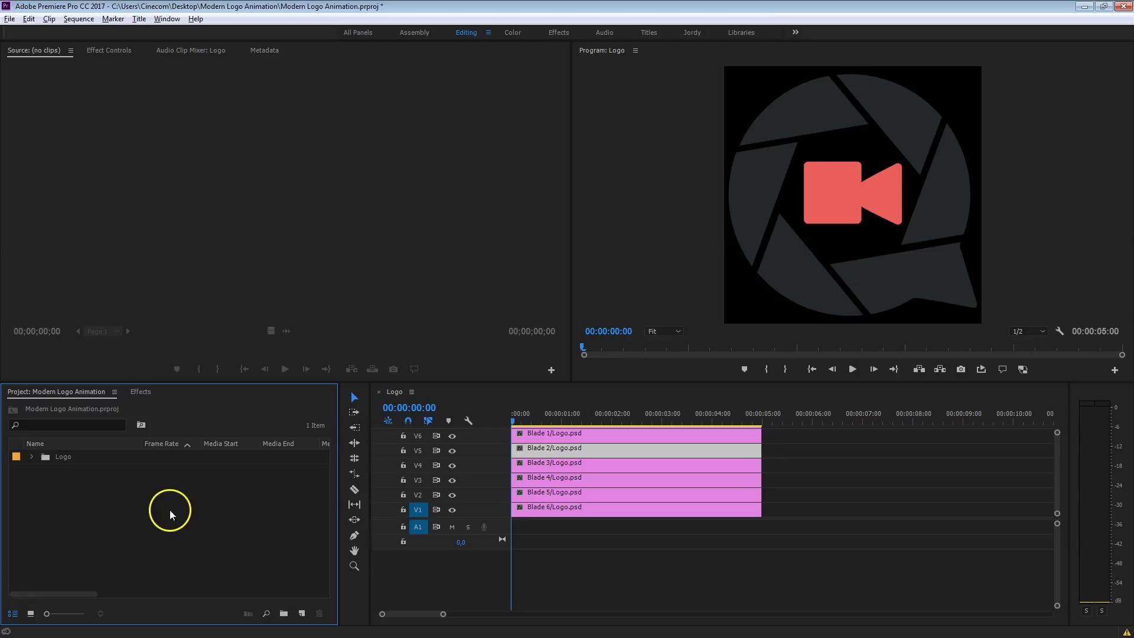
# - Create a new sequence named Logo Animation using the ARRI 1080p 25 preset
pyautogui.click(302, 612)
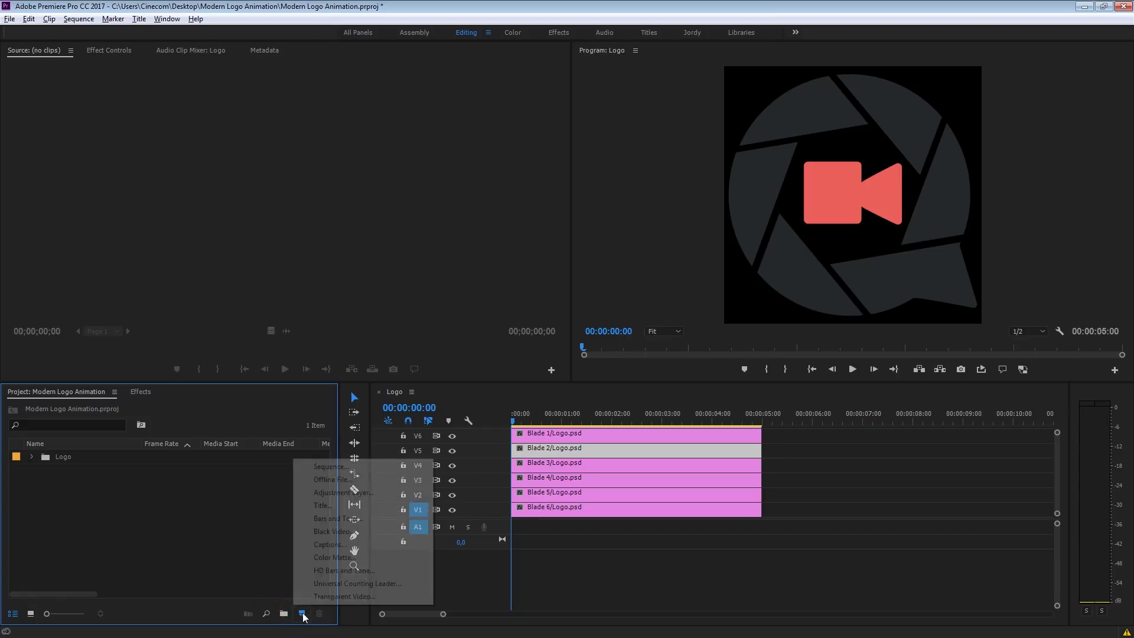
pyautogui.click(367, 469)
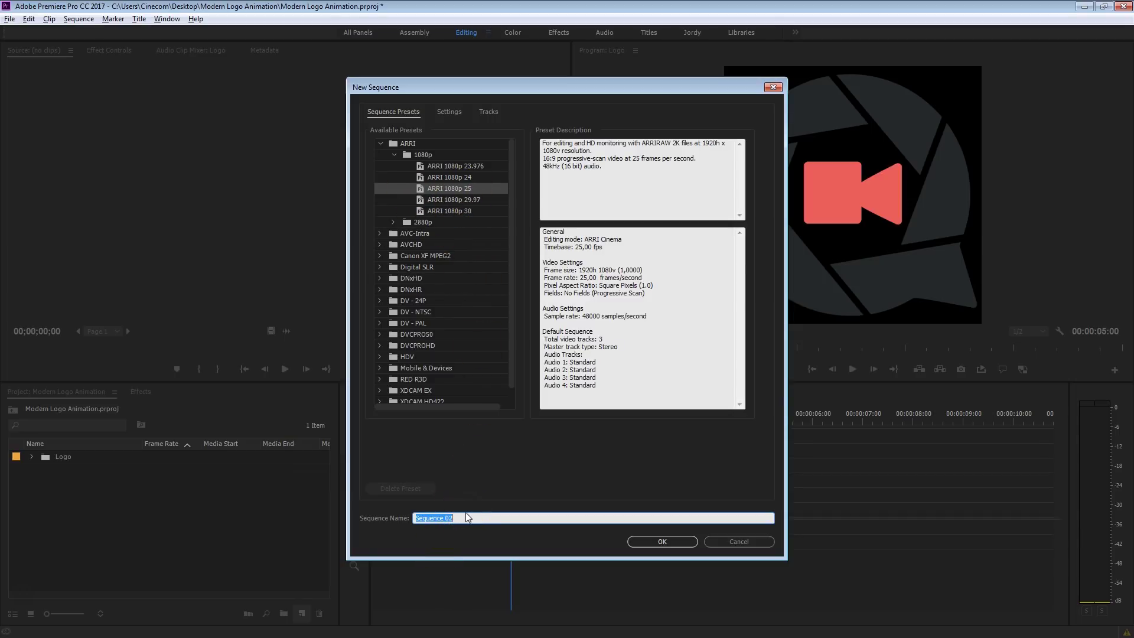
pyautogui.write('Logo')
pyautogui.click(662, 540)
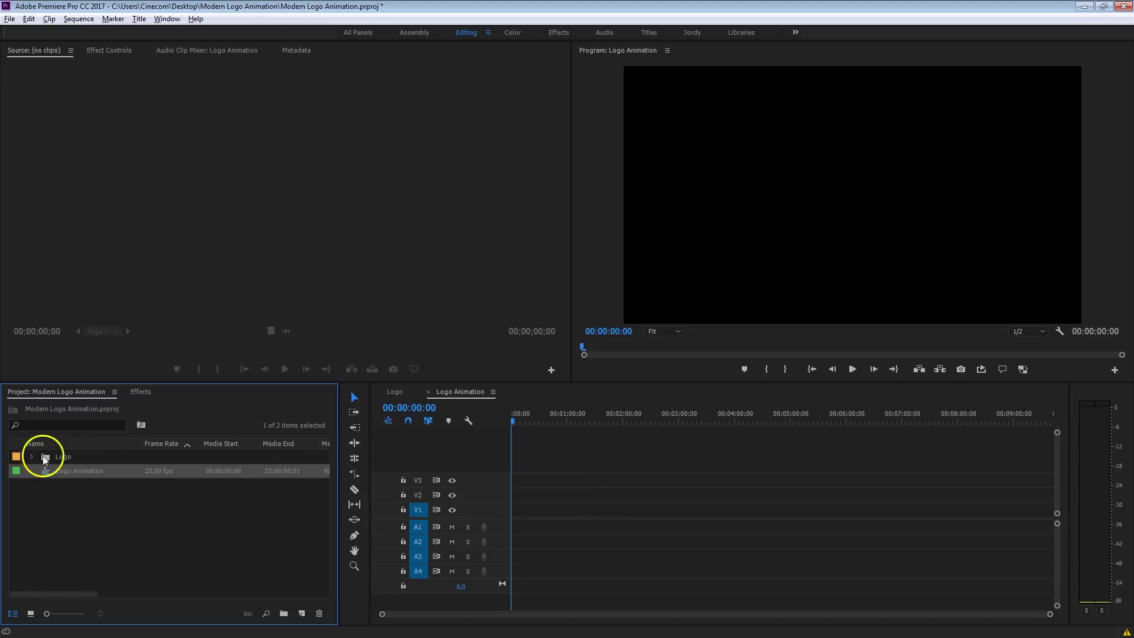
# - Place the Logo sequence at the start of track V1 in Logo Animation, keeping the existing sequence settings
pyautogui.click(31, 457)
pyautogui.click(57, 572)
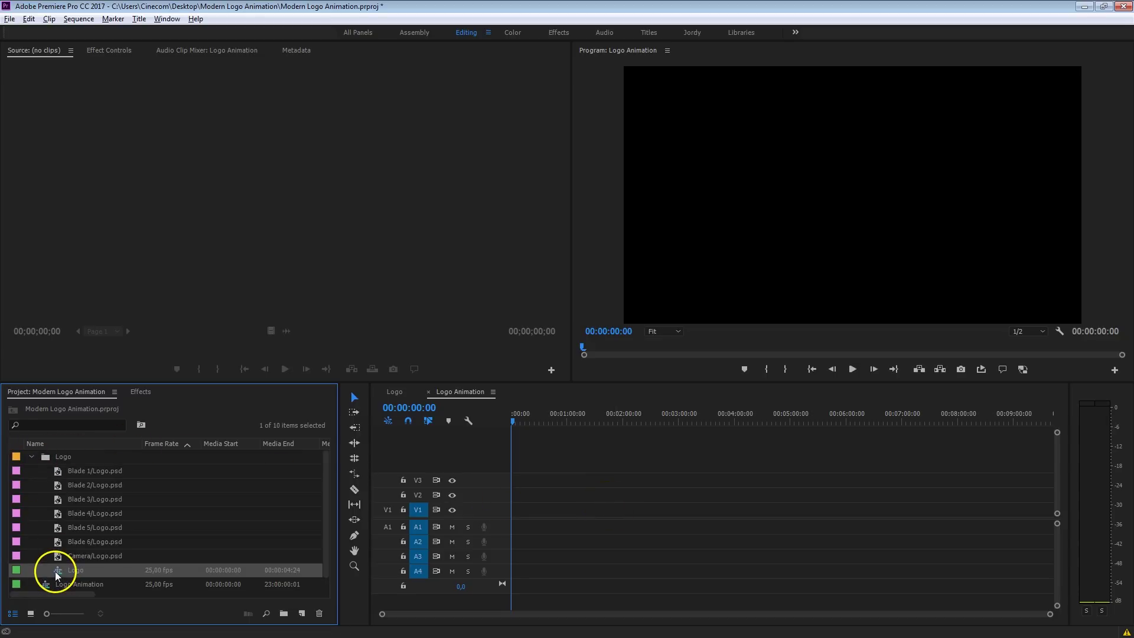
pyautogui.moveTo(57, 573); pyautogui.dragTo(504, 528)
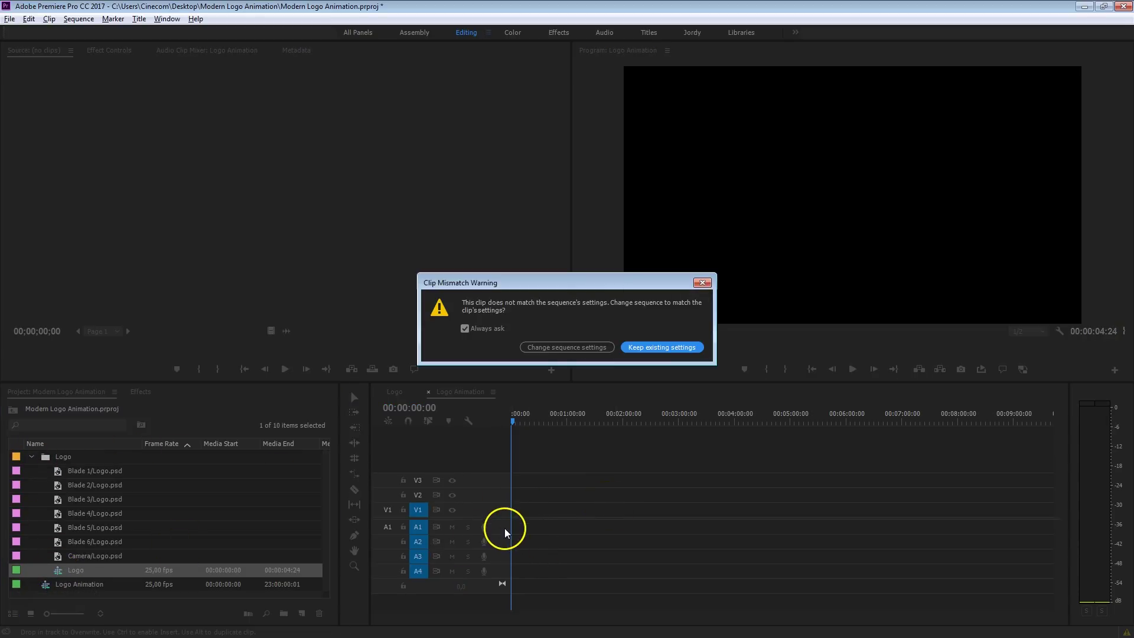
pyautogui.click(660, 349)
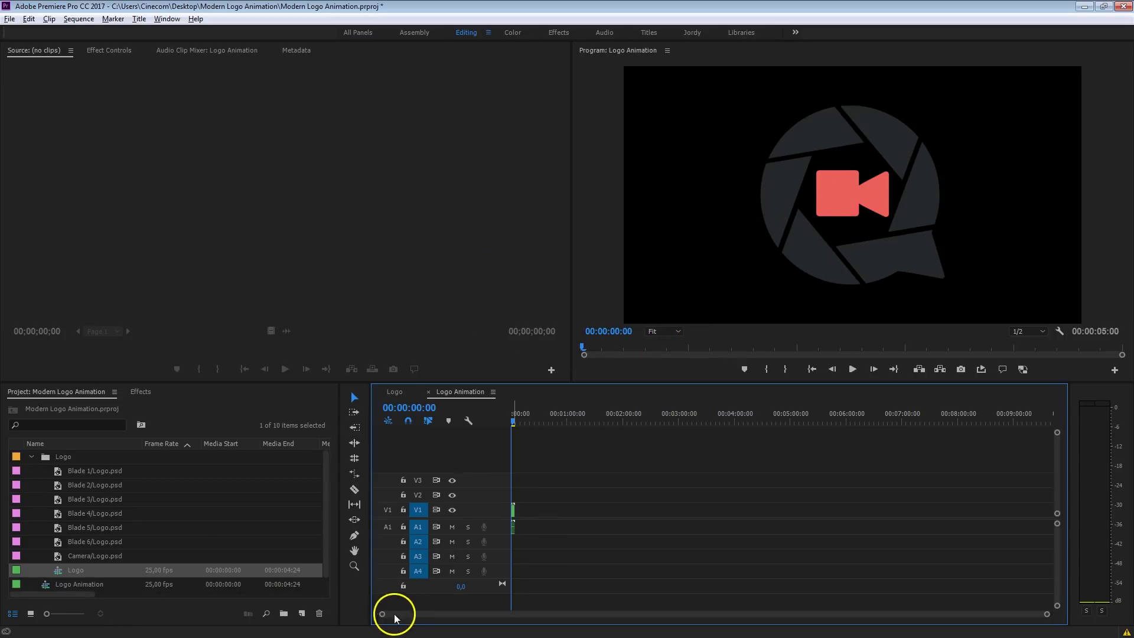
pyautogui.press('=')
pyautogui.press('=')
pyautogui.press('=')
pyautogui.press('=')
pyautogui.press('=')
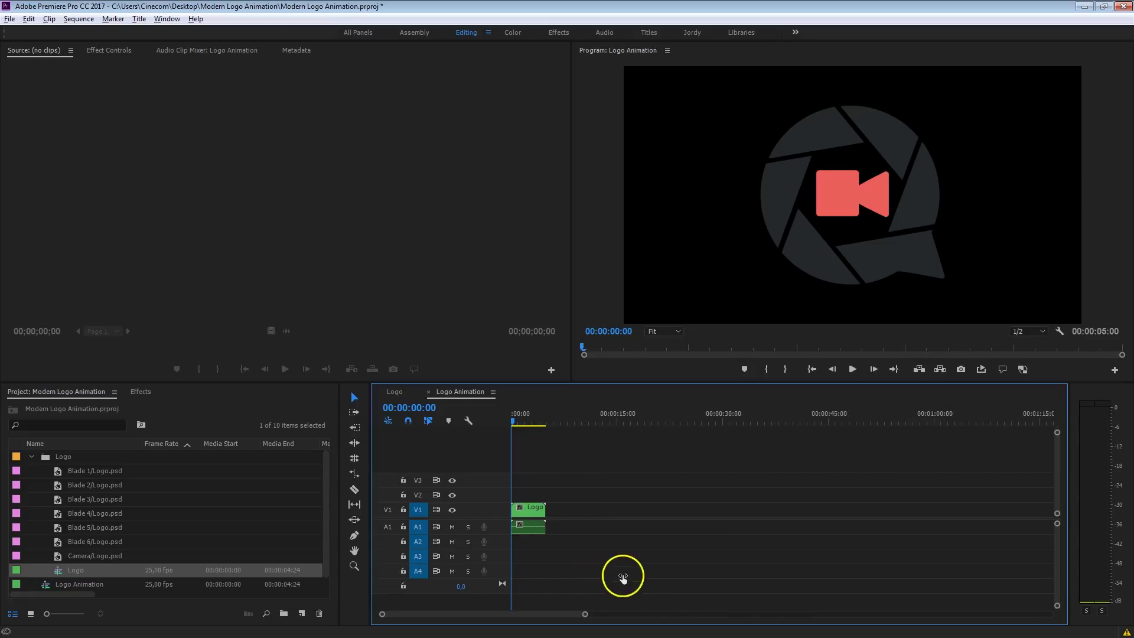
pyautogui.click(32, 457)
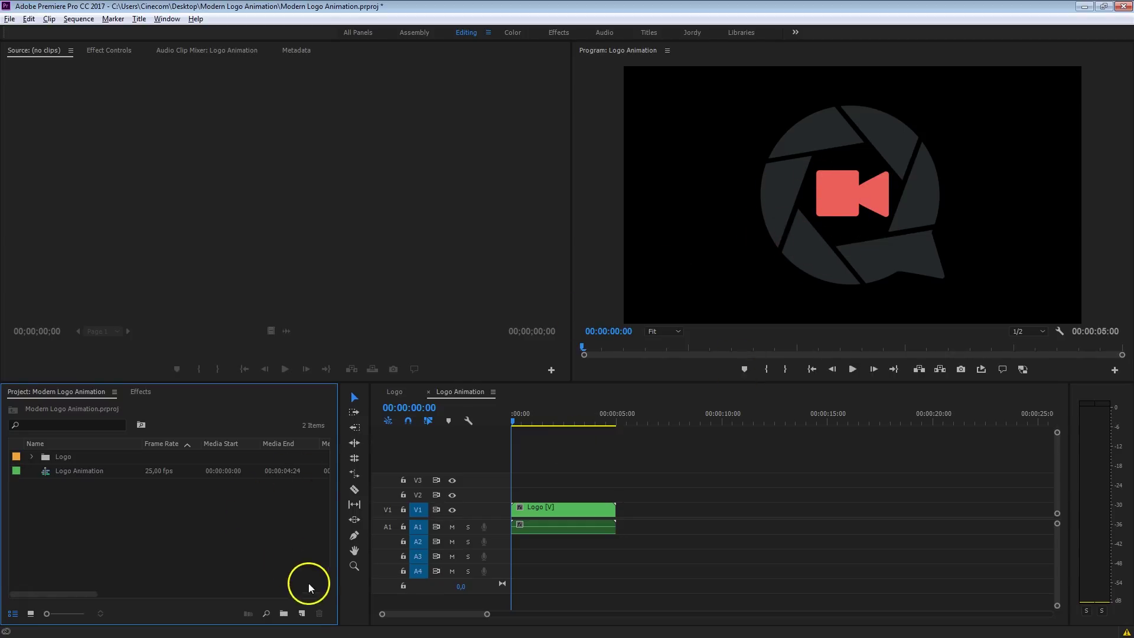
# - Create a white color matte named Background
pyautogui.click(302, 613)
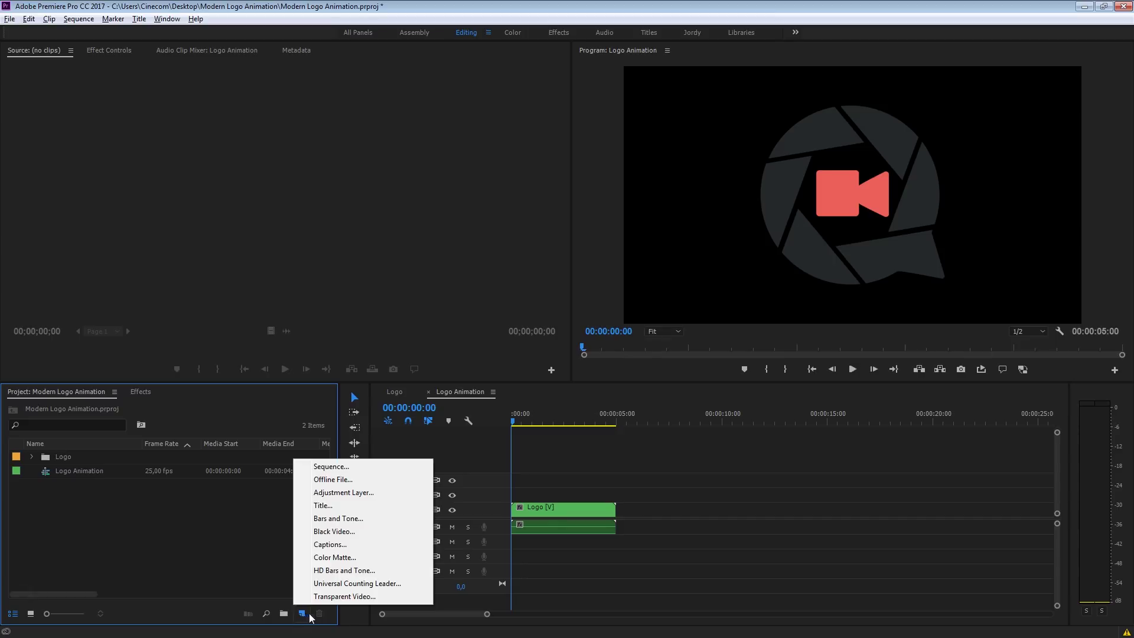
pyautogui.click(387, 556)
pyautogui.click(600, 364)
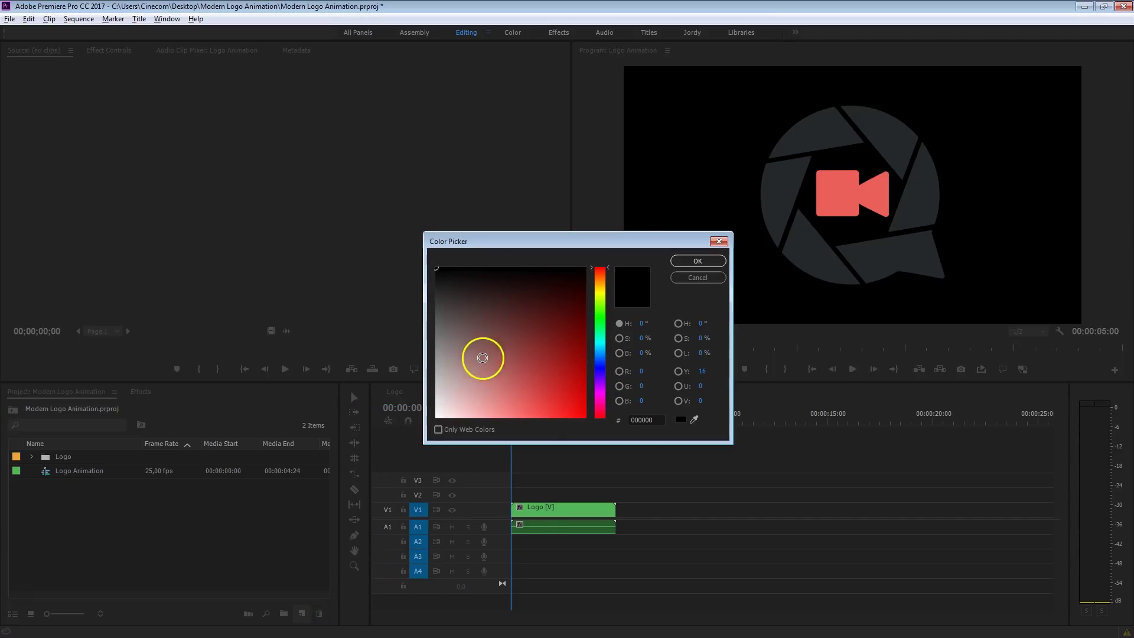
pyautogui.moveTo(482, 358); pyautogui.dragTo(405, 431)
pyautogui.click(692, 263)
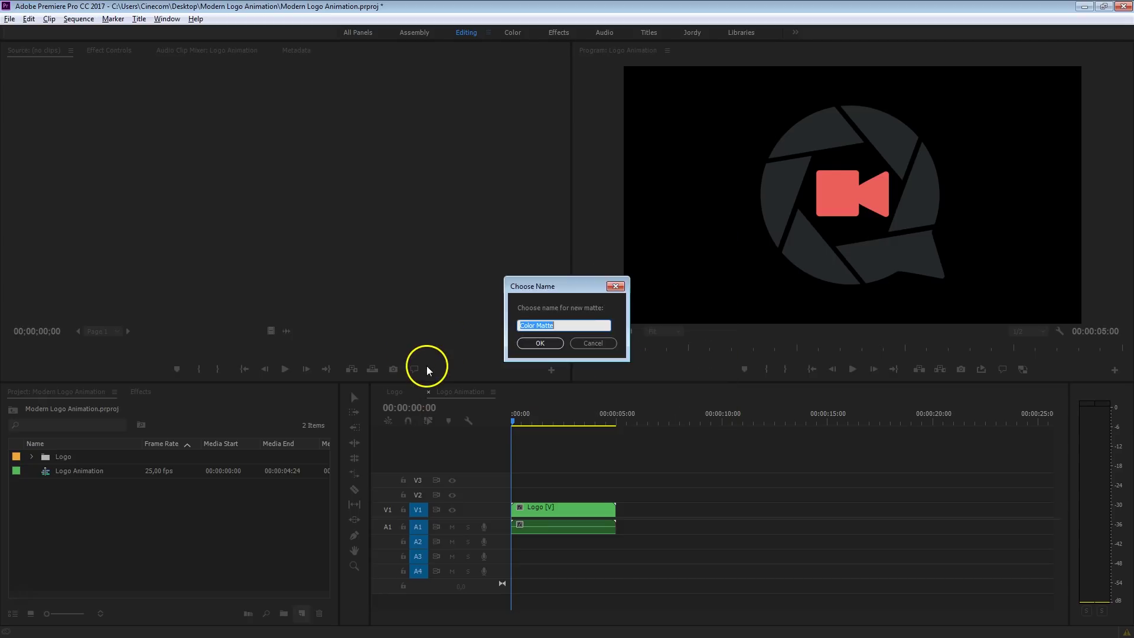
pyautogui.write('Background')
pyautogui.press('Return')
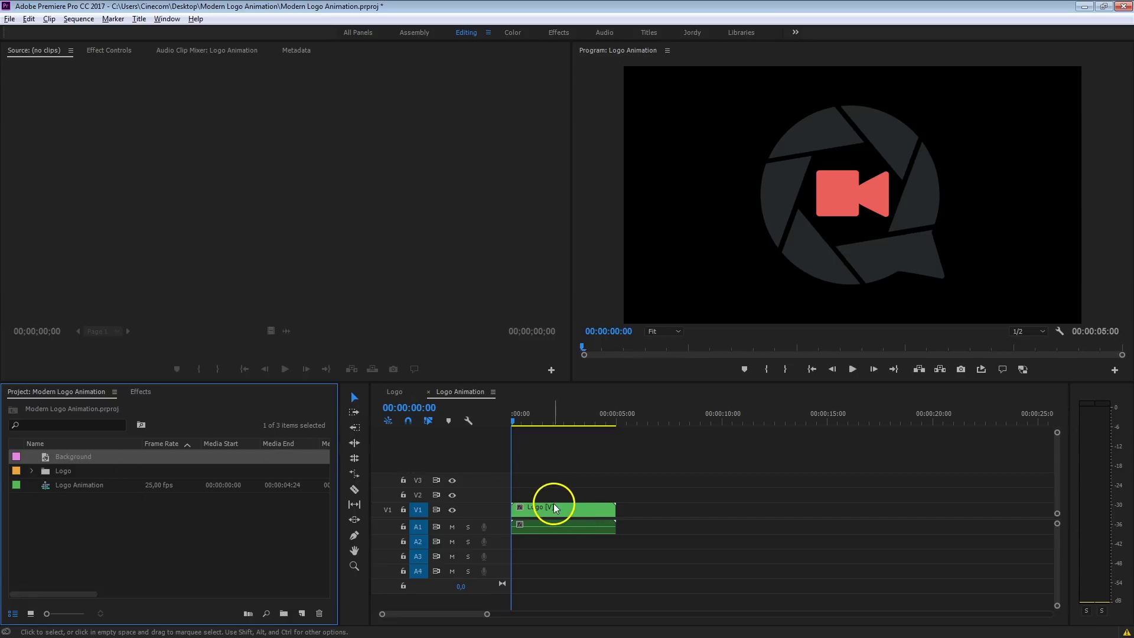
# - Move the Logo clip up to track V2 and place the Background matte beneath it on V1
pyautogui.moveTo(550, 509); pyautogui.dragTo(540, 500)
pyautogui.moveTo(44, 457); pyautogui.dragTo(476, 513)
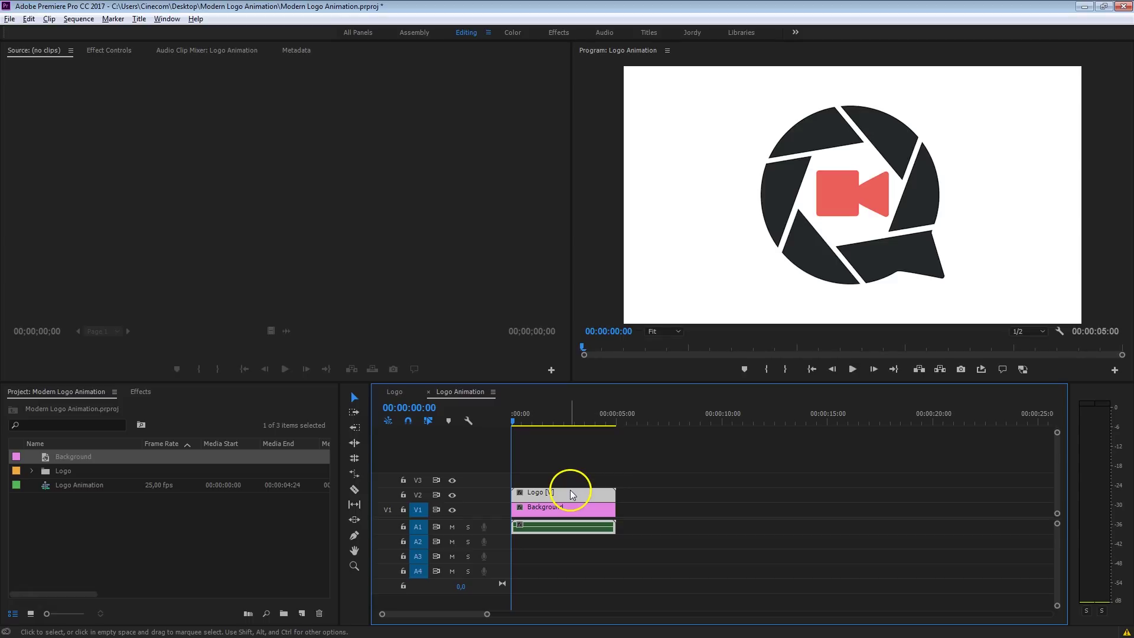
# - Set the Logo clip's scale to 63.6 and its vertical position to 401
pyautogui.click(126, 50)
pyautogui.moveTo(221, 123); pyautogui.dragTo(8, 190)
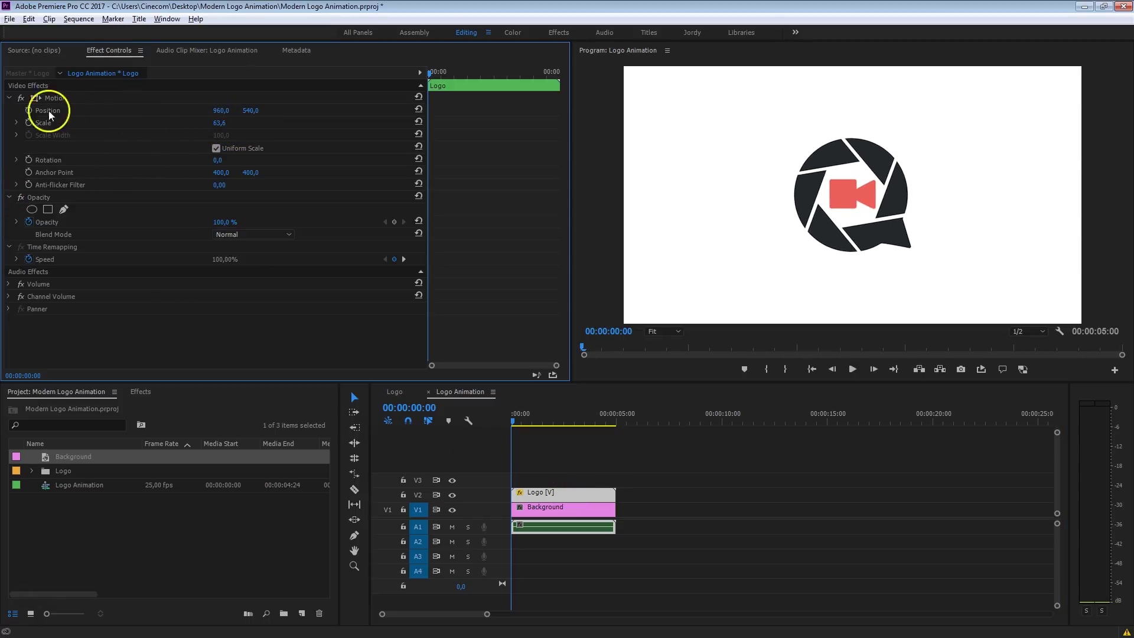
pyautogui.moveTo(245, 110); pyautogui.dragTo(188, 152)
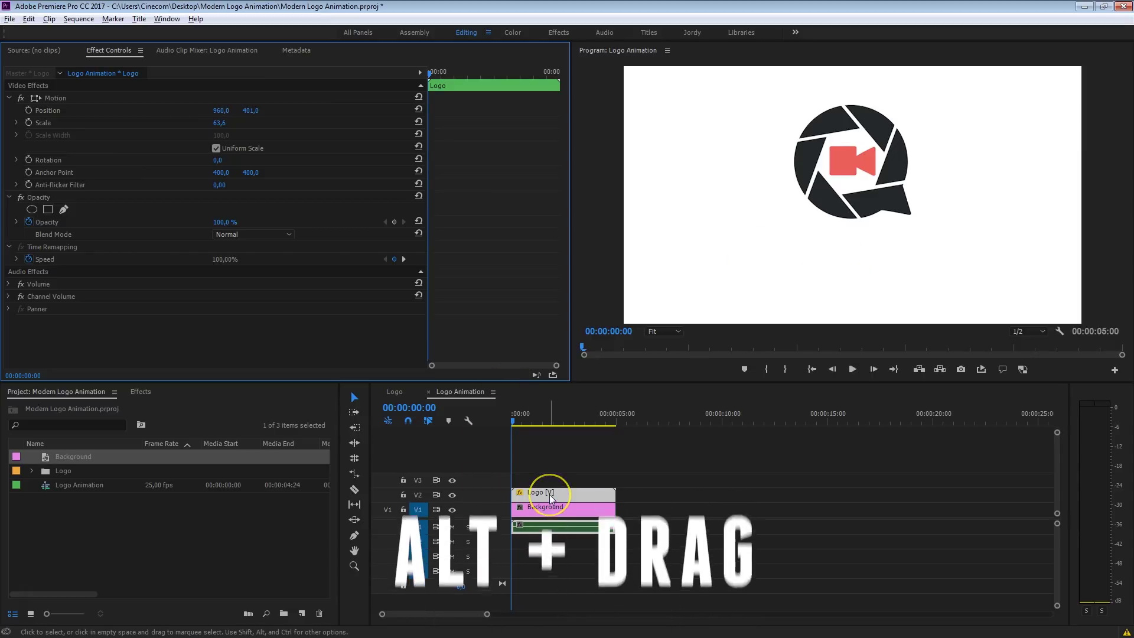
# - Duplicate the Logo clip from track V2 onto track V3
pyautogui.moveTo(547, 497); pyautogui.dragTo(538, 478)
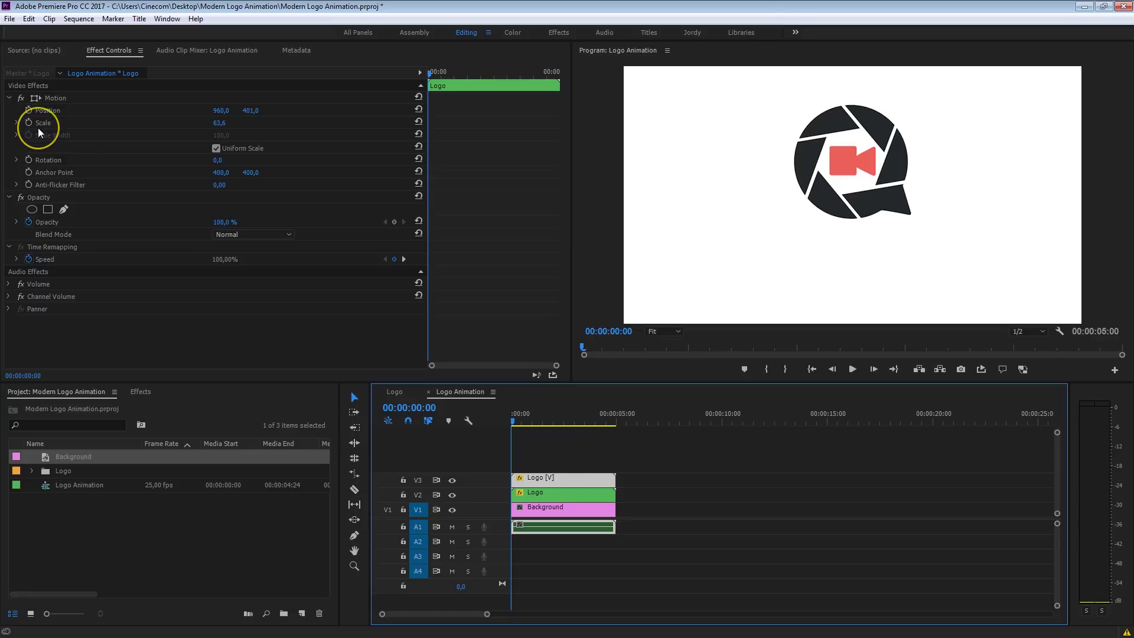
# - Apply Vertical Flip to the Logo clip on track V3 and set its vertical position to 932
pyautogui.click(144, 394)
pyautogui.click(92, 408)
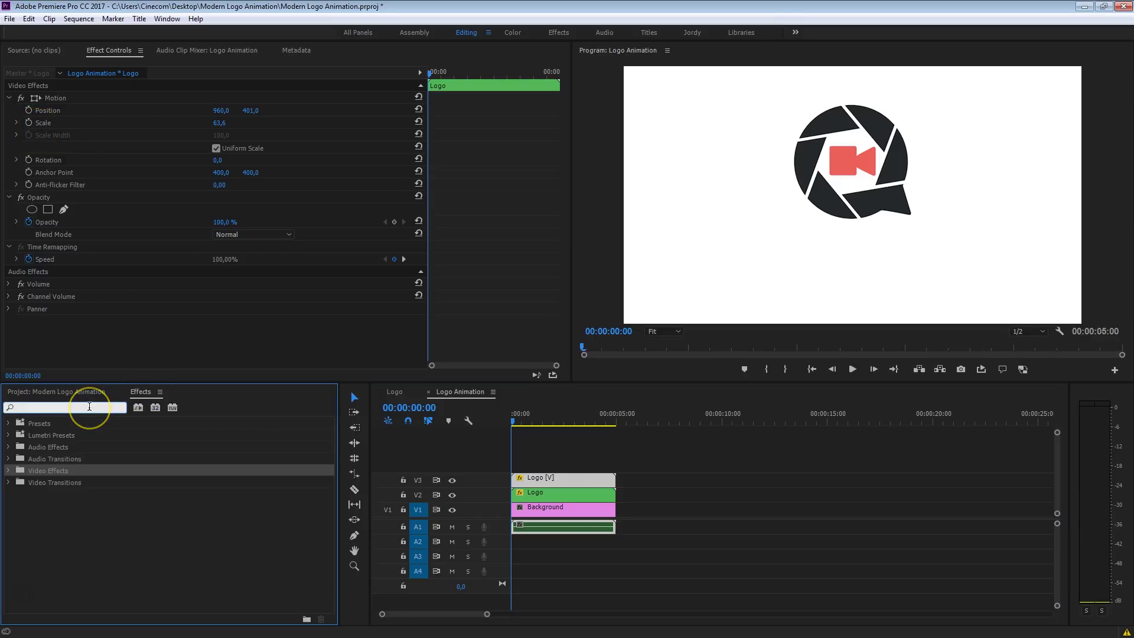
pyautogui.write('vertic')
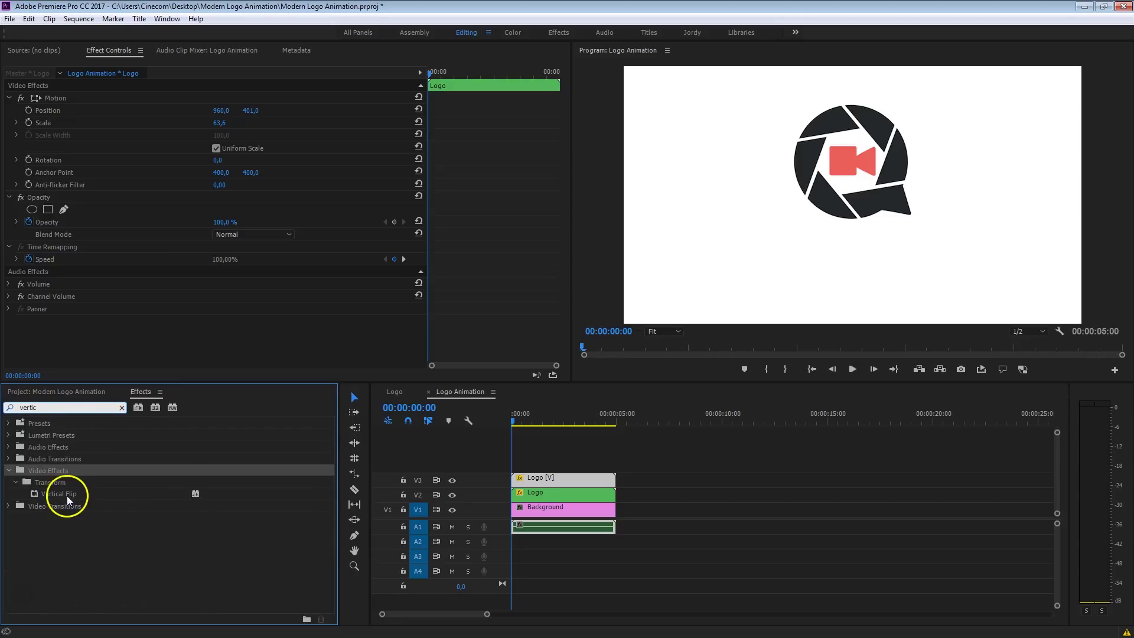
pyautogui.moveTo(68, 494); pyautogui.dragTo(541, 480)
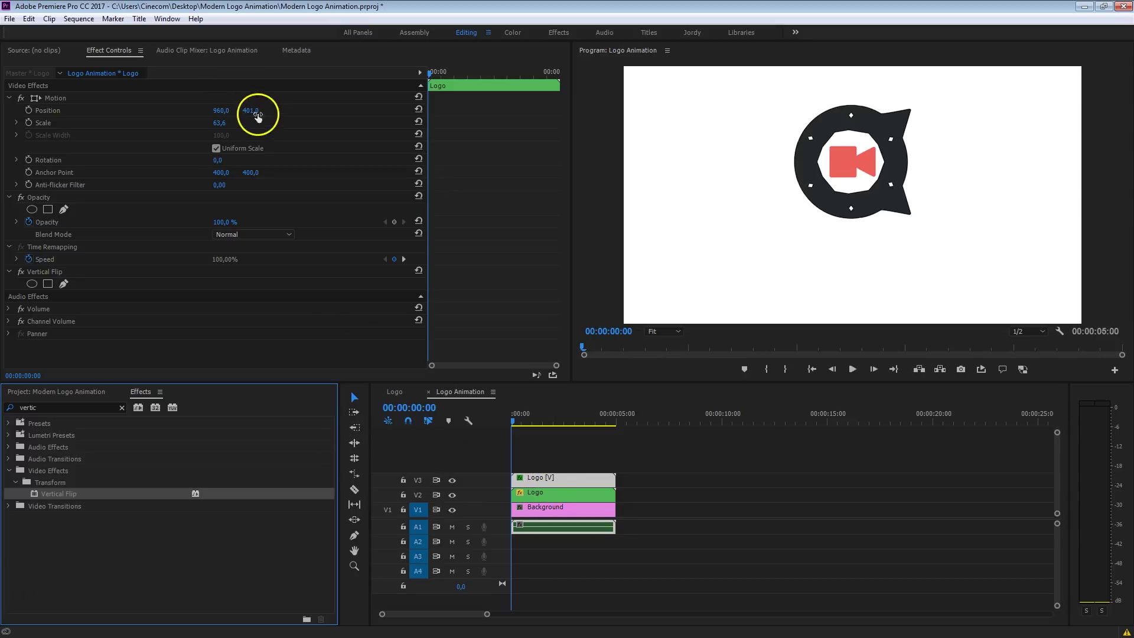
pyautogui.moveTo(251, 111); pyautogui.dragTo(572, 83)
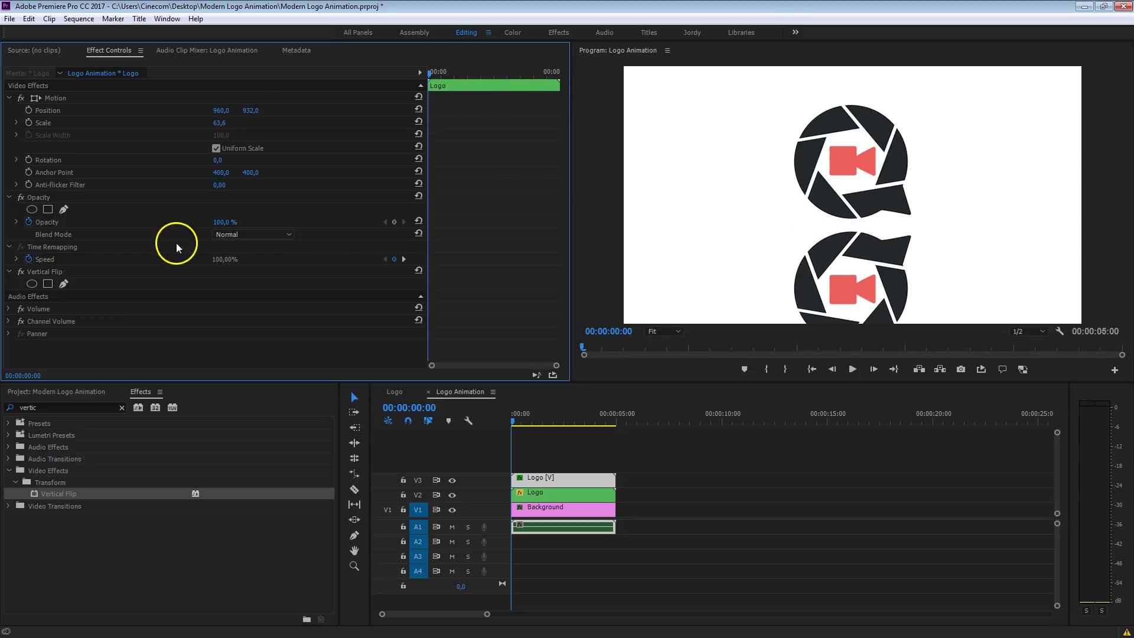
# - Apply Linear Wipe to the flipped Logo clip on V3 with 43% transition completion and a feather of 366
pyautogui.click(74, 406)
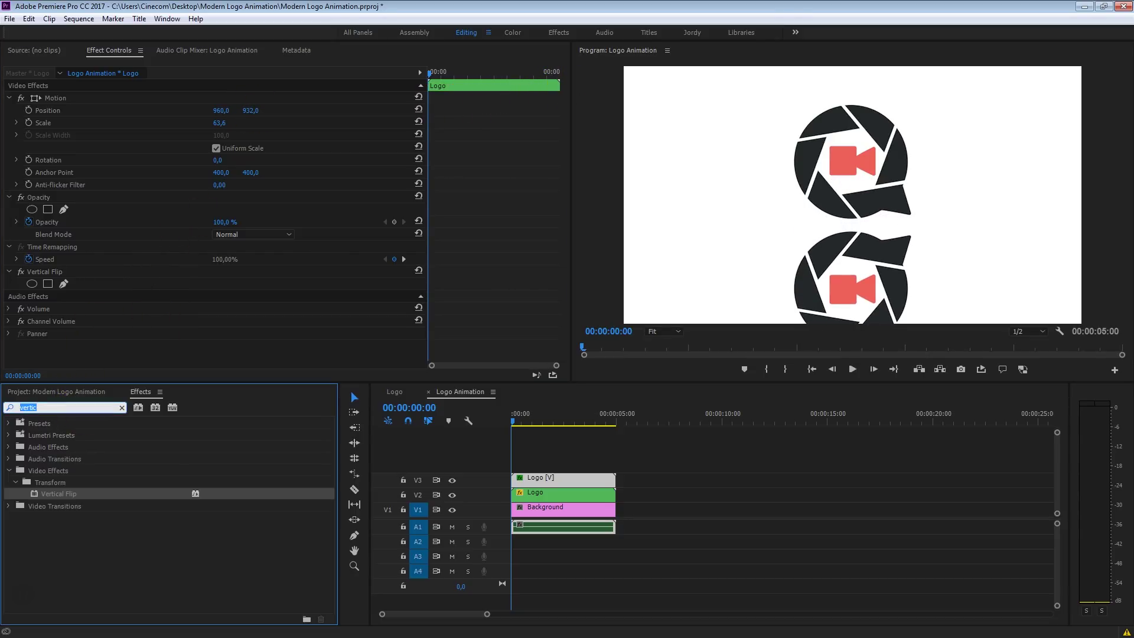
pyautogui.write('linea')
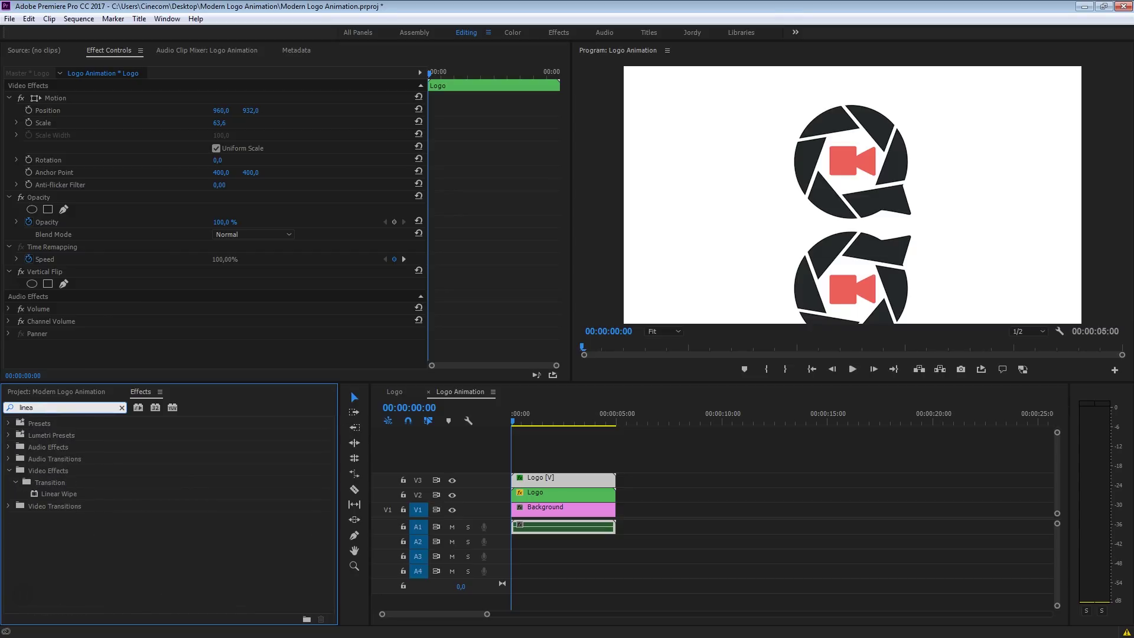
pyautogui.moveTo(53, 494); pyautogui.dragTo(522, 480)
pyautogui.moveTo(216, 321); pyautogui.dragTo(430, 306)
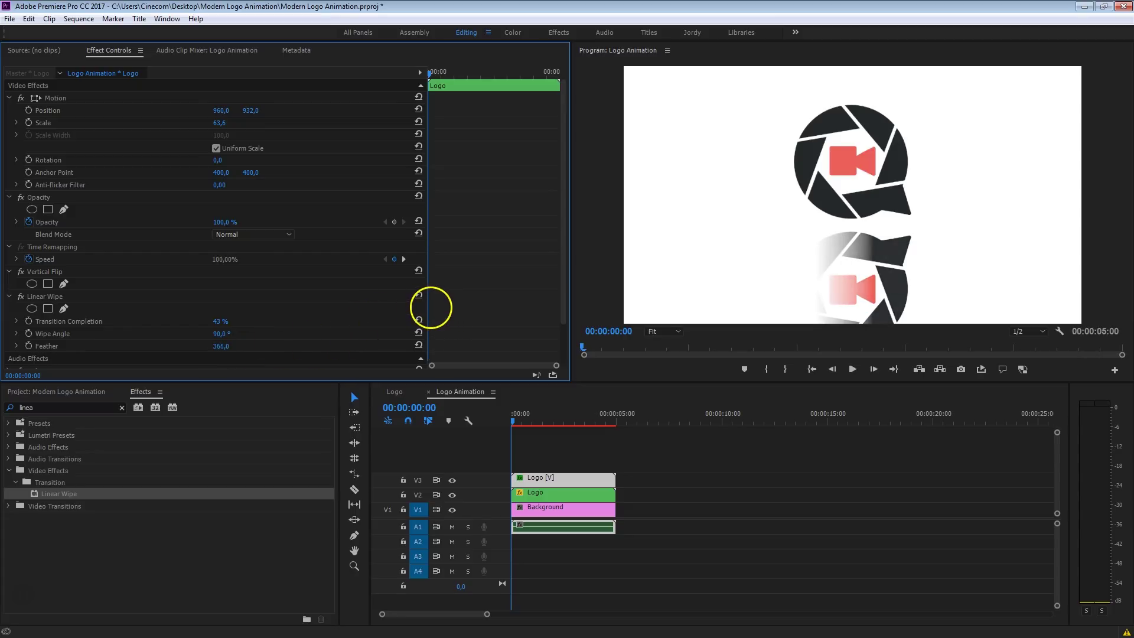
# - Set the Linear Wipe angle to 0°, its transition completion to 76% and its feather to 525
pyautogui.click(223, 333)
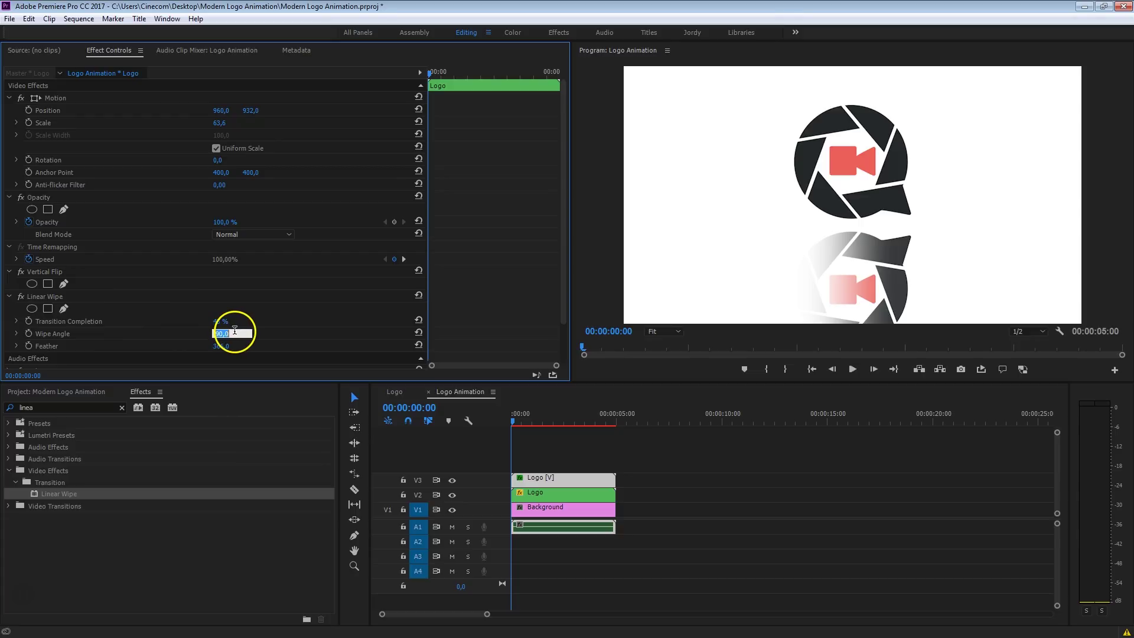
pyautogui.write('0')
pyautogui.press('Return')
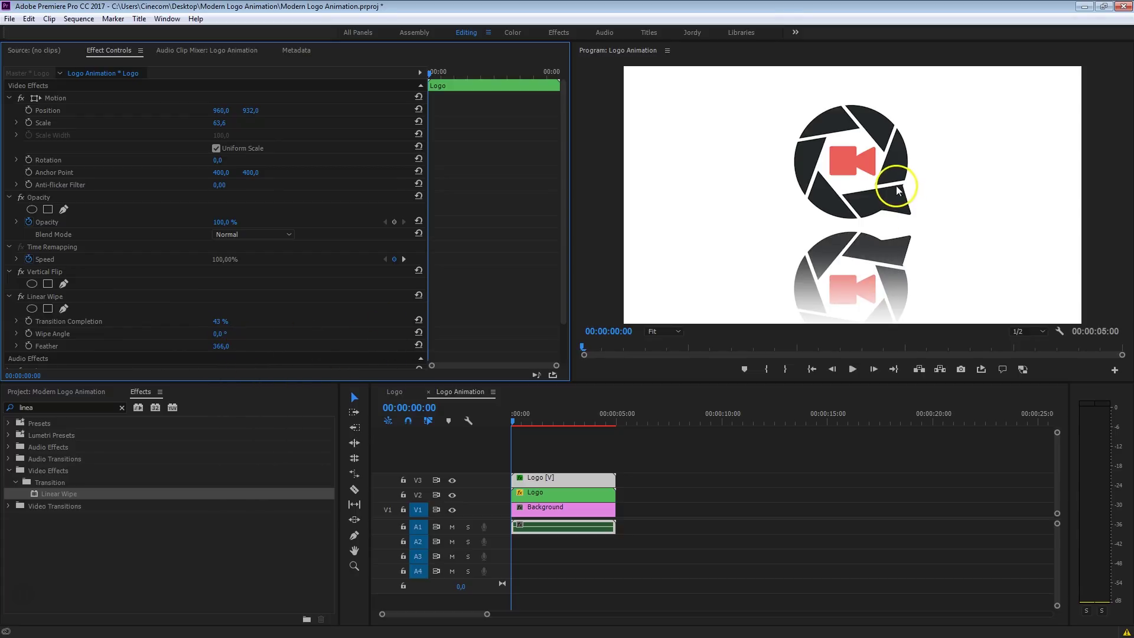
pyautogui.moveTo(215, 322); pyautogui.dragTo(314, 314)
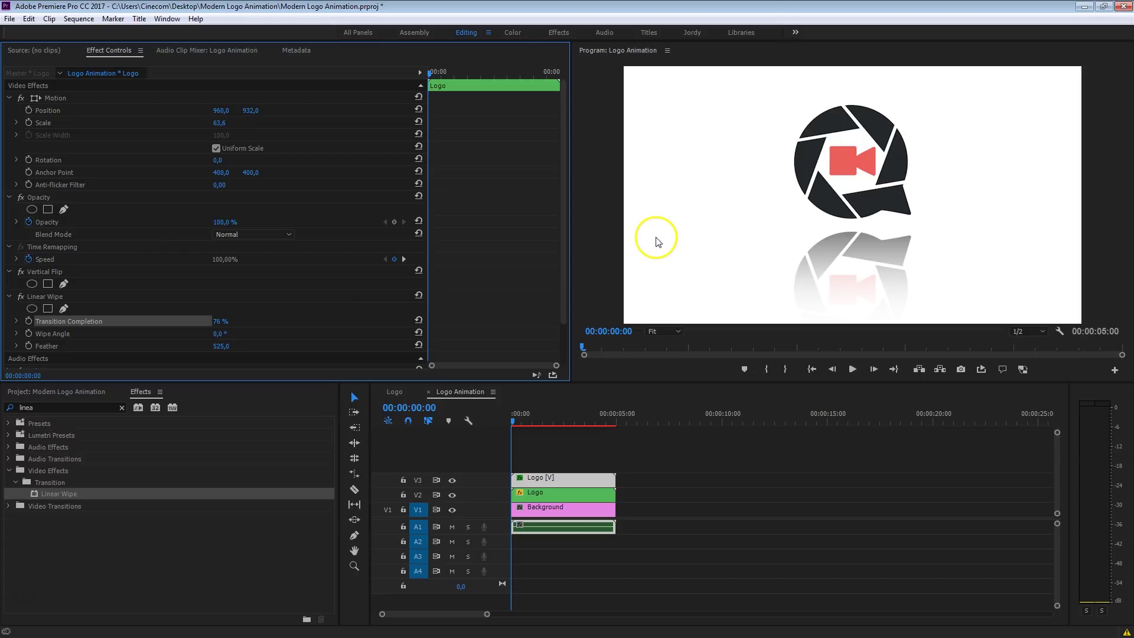
# - Apply Gaussian Blur to the reflected Logo clip on V3 and raise its blurriness for a slightly soft reflection
pyautogui.click(85, 409)
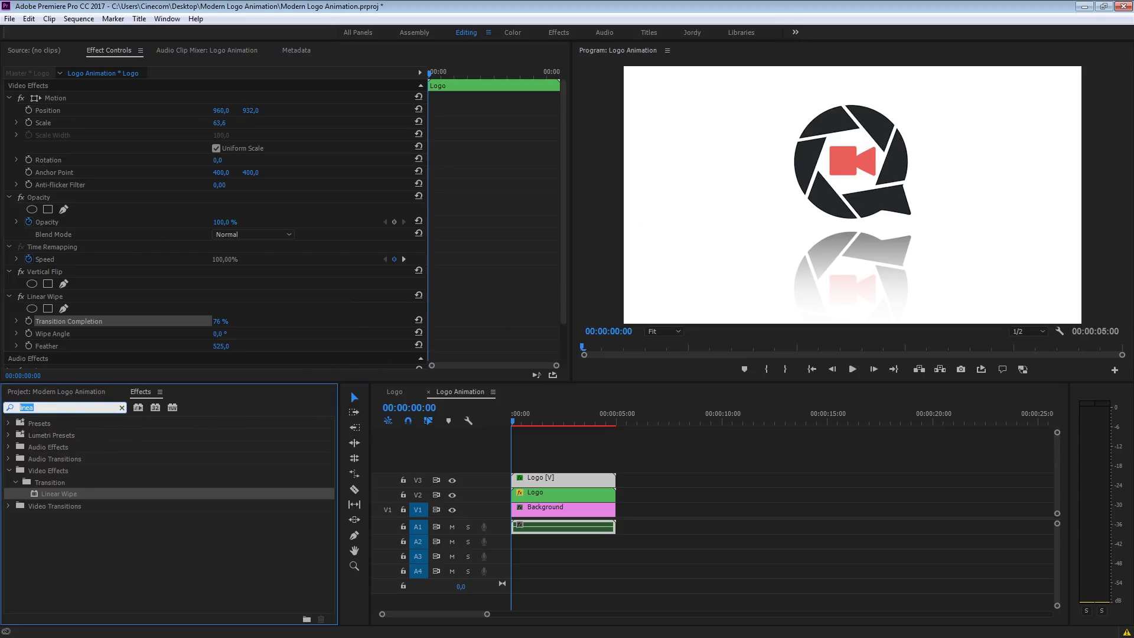
pyautogui.write('blur')
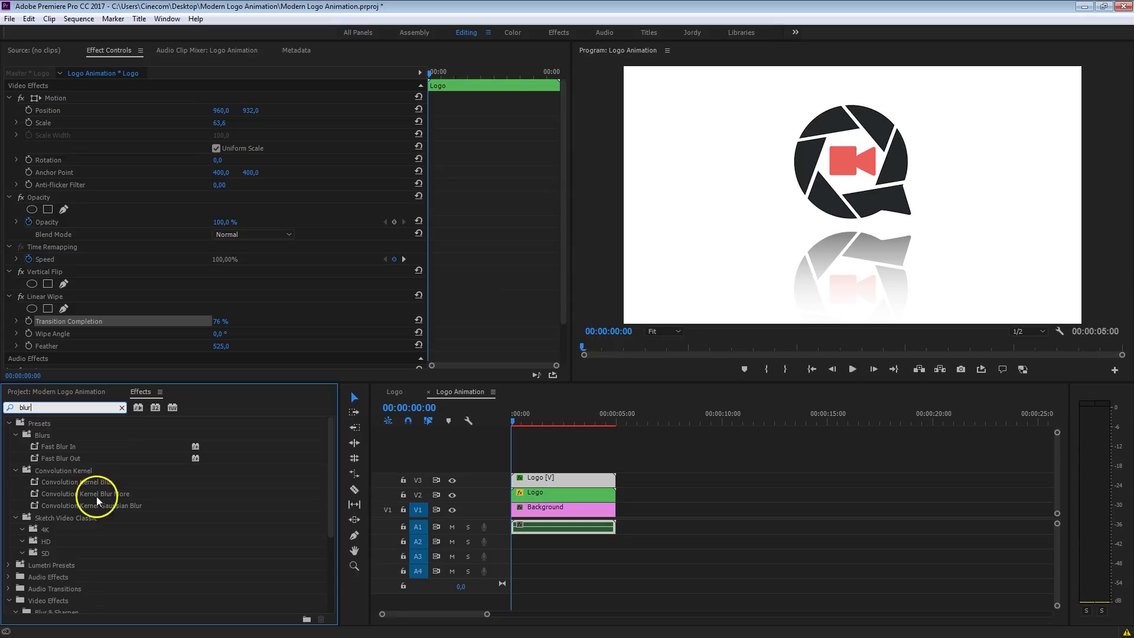
pyautogui.scroll(-3, 86, 506)
pyautogui.click(77, 577)
pyautogui.moveTo(81, 579); pyautogui.dragTo(562, 490)
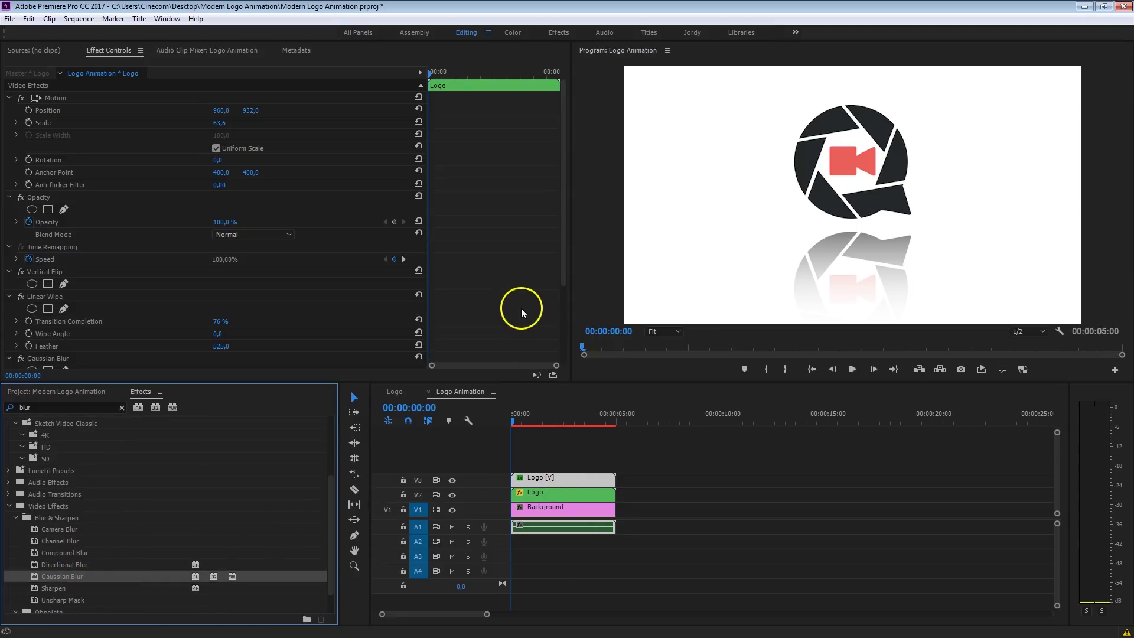
pyautogui.scroll(-3, 525, 312)
pyautogui.moveTo(216, 273); pyautogui.dragTo(247, 270)
# - Lower the opacity of the reflected Logo clip on V3 to 74%
pyautogui.scroll(1, 523, 267)
pyautogui.scroll(3, 502, 319)
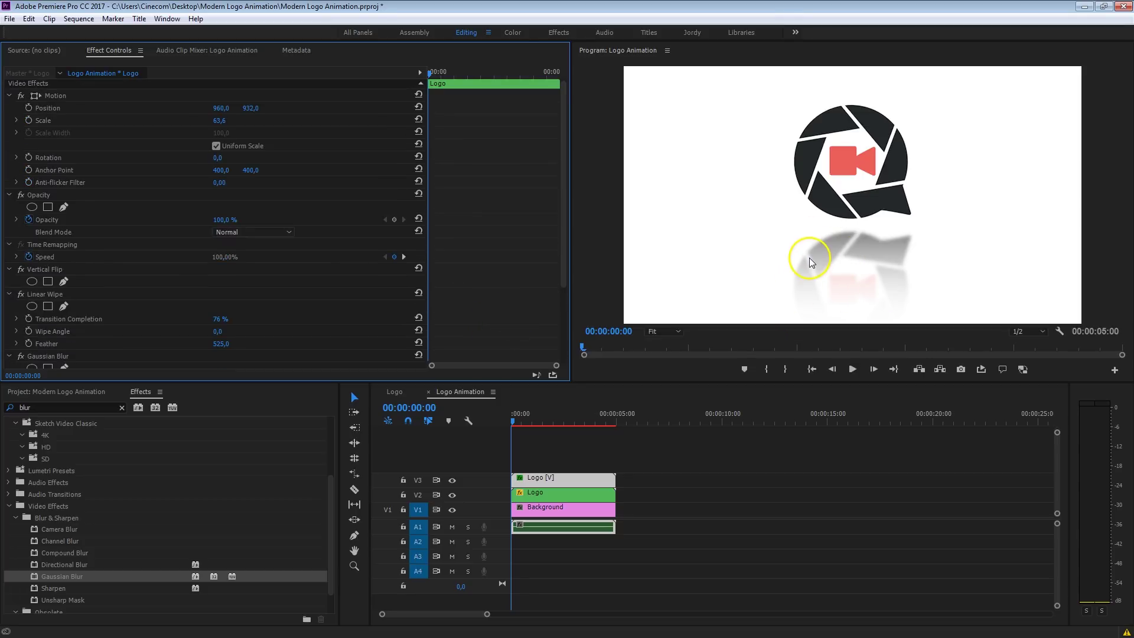
pyautogui.moveTo(217, 219)
pyautogui.mouseDown()
pyautogui.moveTo(172, 218)
pyautogui.moveTo(201, 228)
pyautogui.mouseUp()
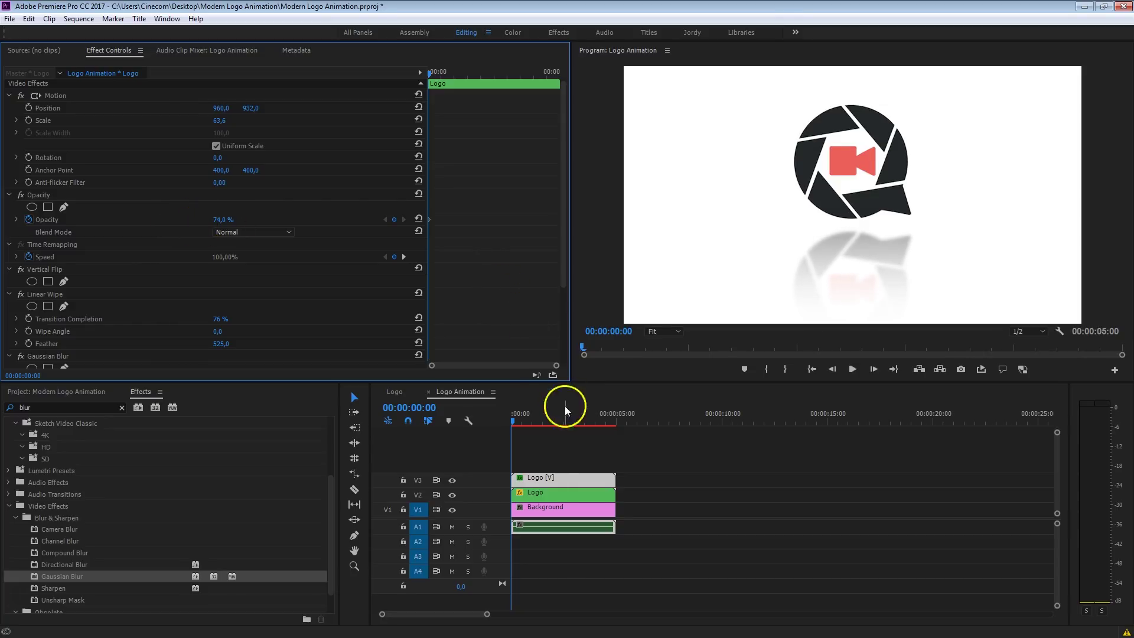
pyautogui.click(552, 478)
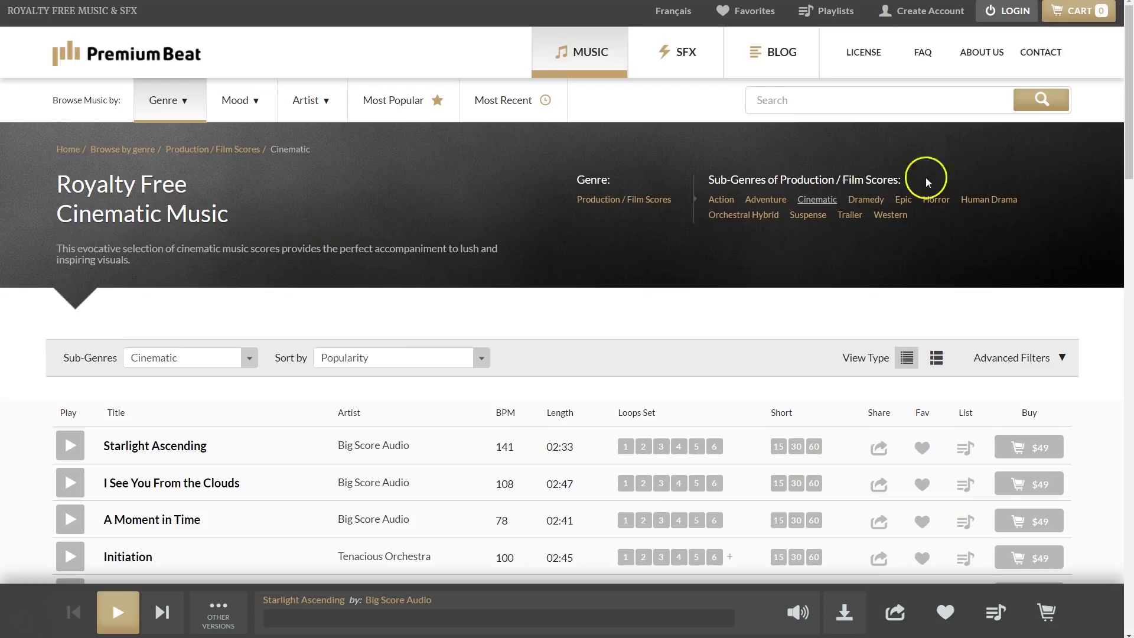
# - Switch to the PremiumBeat cinematic music list, play the track Lost Soul from about 1:22 and download it
pyautogui.scroll(-10, 1126, 298)
pyautogui.click(525, 618)
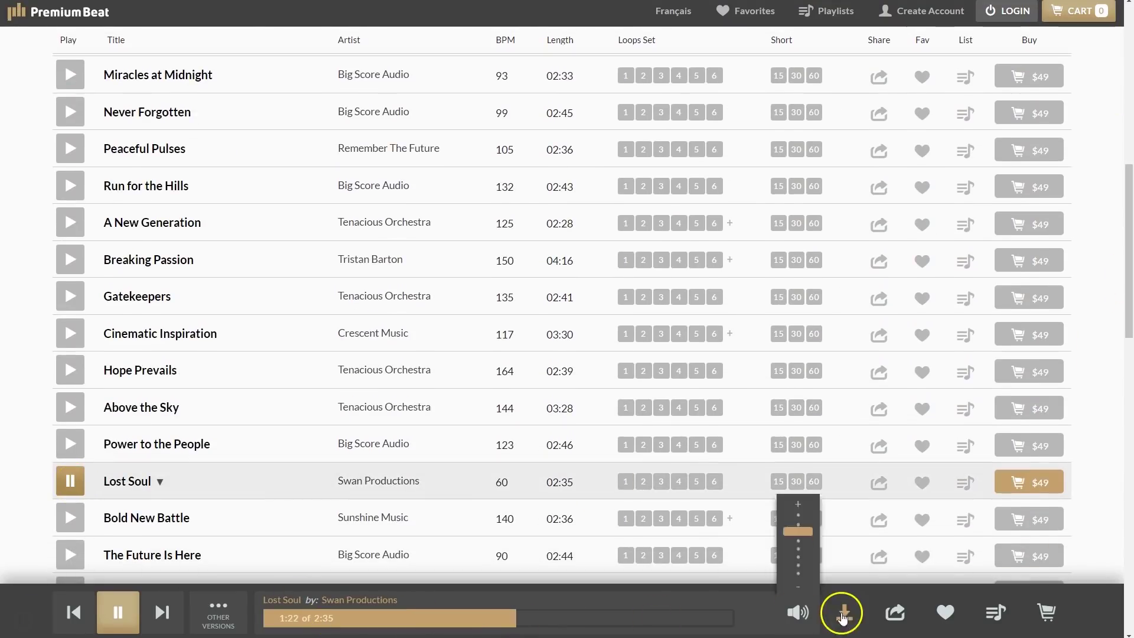
pyautogui.click(844, 612)
pyautogui.click(756, 301)
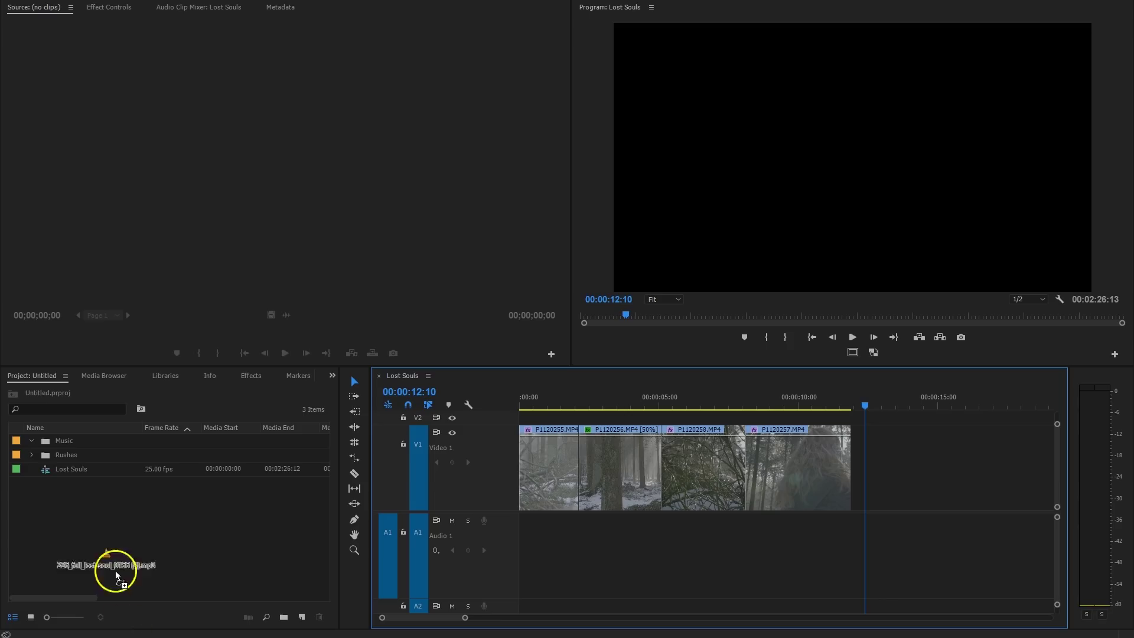
# - Switch to Premiere Pro's Lost Souls sequence and place the downloaded music on A1, trimmed near the video's end with an audio transition
pyautogui.moveTo(61, 463); pyautogui.dragTo(518, 561)
pyautogui.click(880, 410)
pyautogui.hotkey('ctrl', 'k')
pyautogui.click(907, 536)
pyautogui.press('Delete')
pyautogui.hotkey('ctrl', 'shift', 'd')
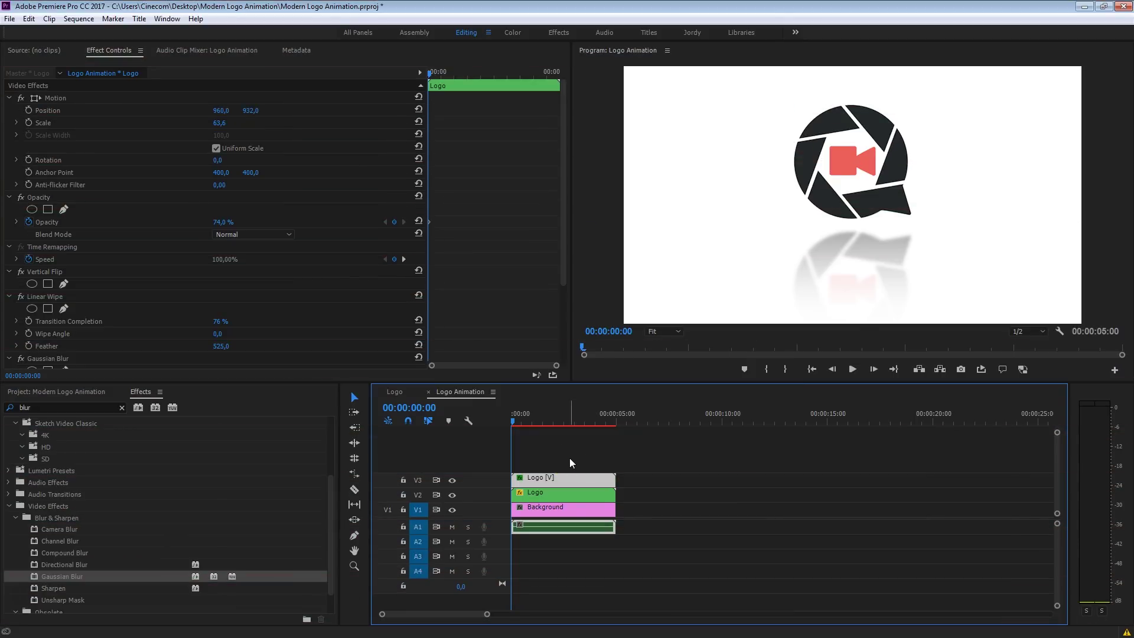
# - Open the nested Logo sequence from the V3 clip and enlarge its video track area to show all seven layers
pyautogui.doubleClick(550, 480)
pyautogui.click(488, 526)
pyautogui.moveTo(496, 518); pyautogui.dragTo(498, 537)
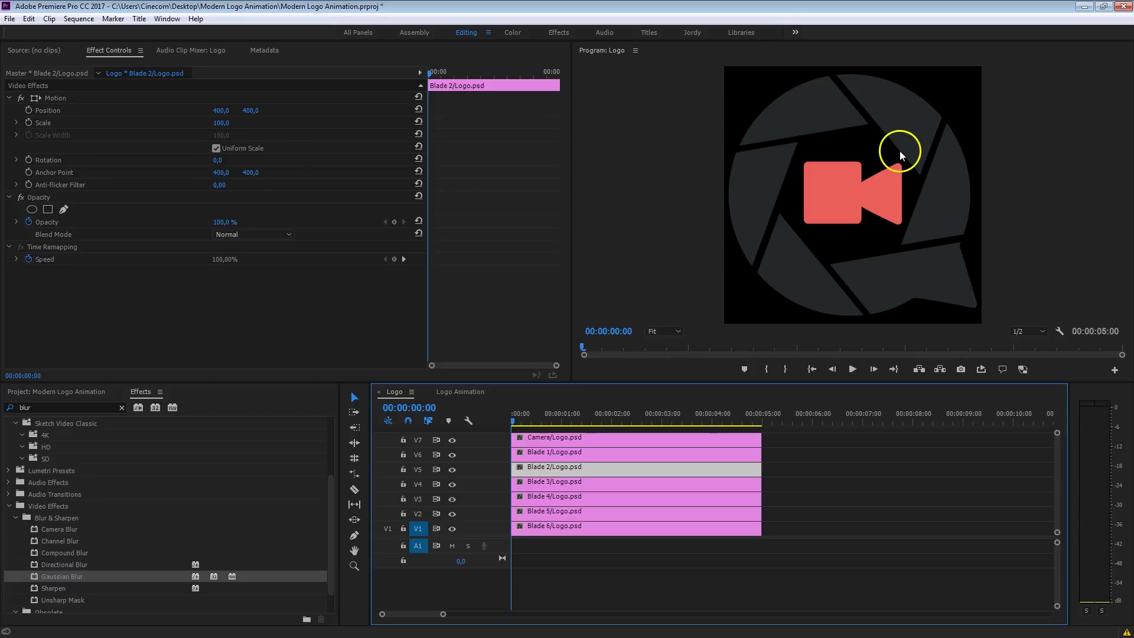
# - Try keyframing Blade 1's Motion scale and rotation, moving both keyframes forward from the clip's start
pyautogui.click(537, 452)
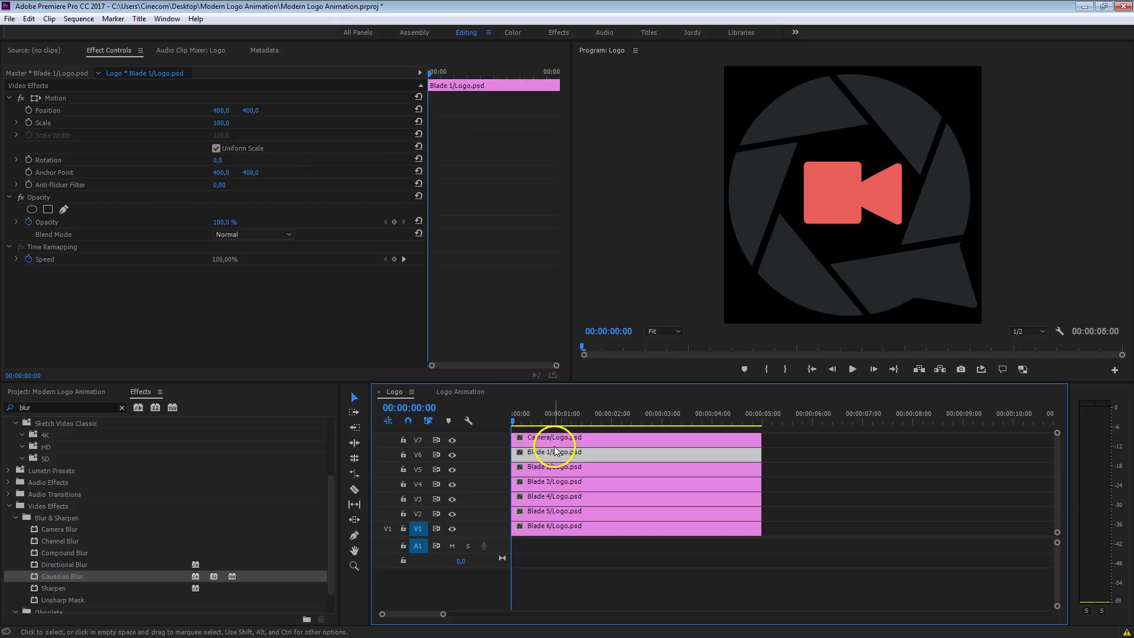
pyautogui.click(28, 127)
pyautogui.click(29, 159)
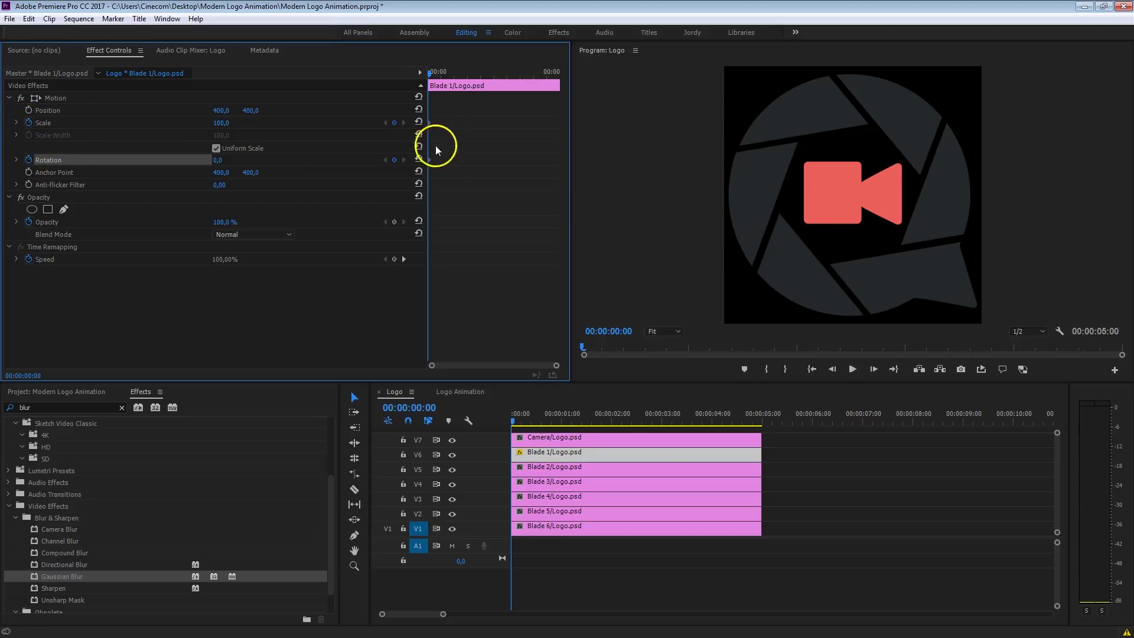
pyautogui.moveTo(428, 122); pyautogui.dragTo(448, 127)
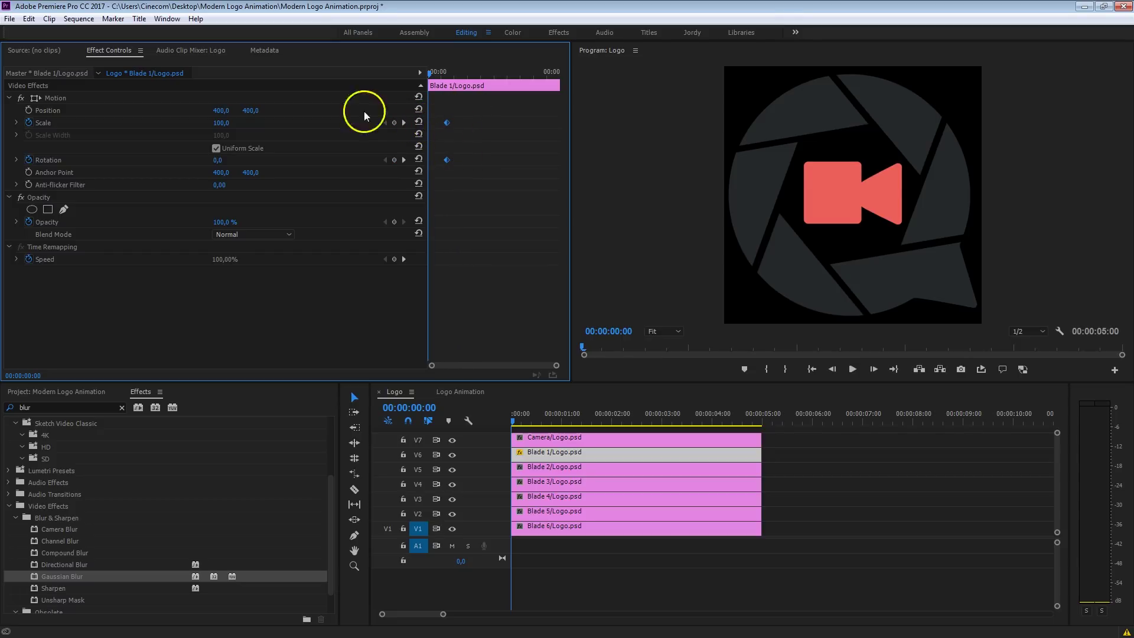
# - Try a starting Motion scale of 0 with a changed rotation on Blade 1 and play the animation
pyautogui.click(220, 122)
pyautogui.write('0')
pyautogui.press('Return')
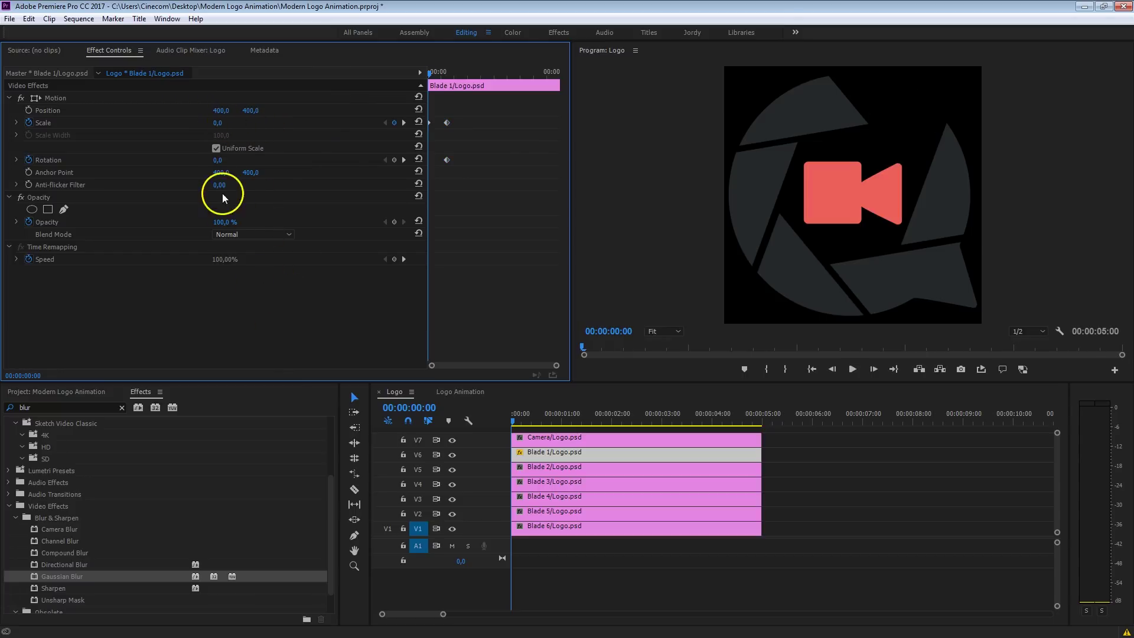
pyautogui.moveTo(220, 164); pyautogui.dragTo(260, 157)
pyautogui.press('space')
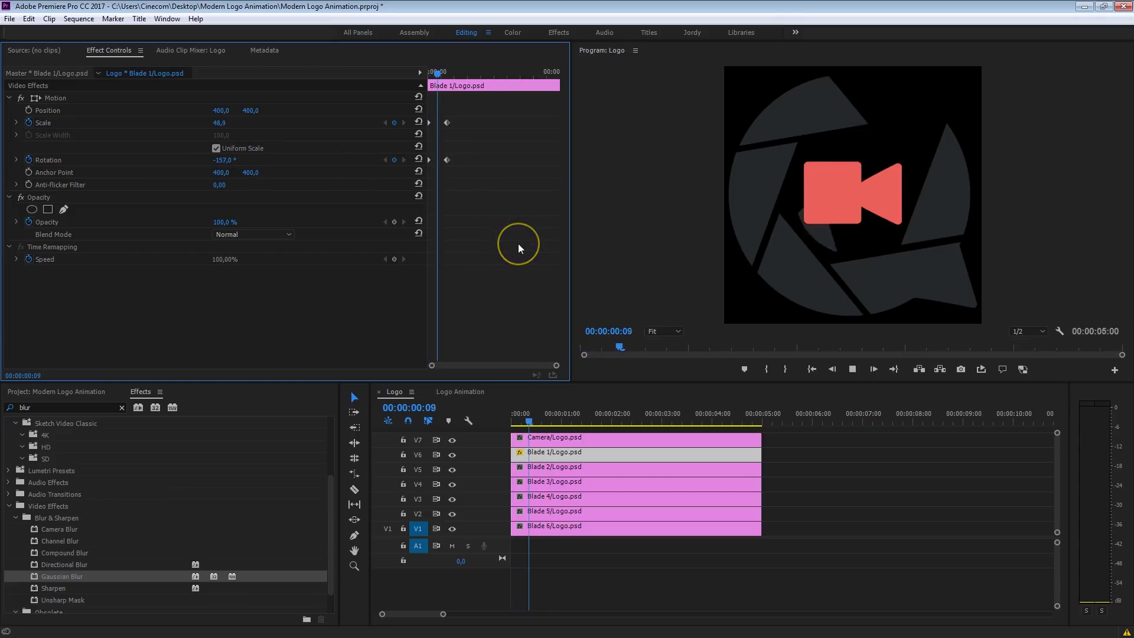
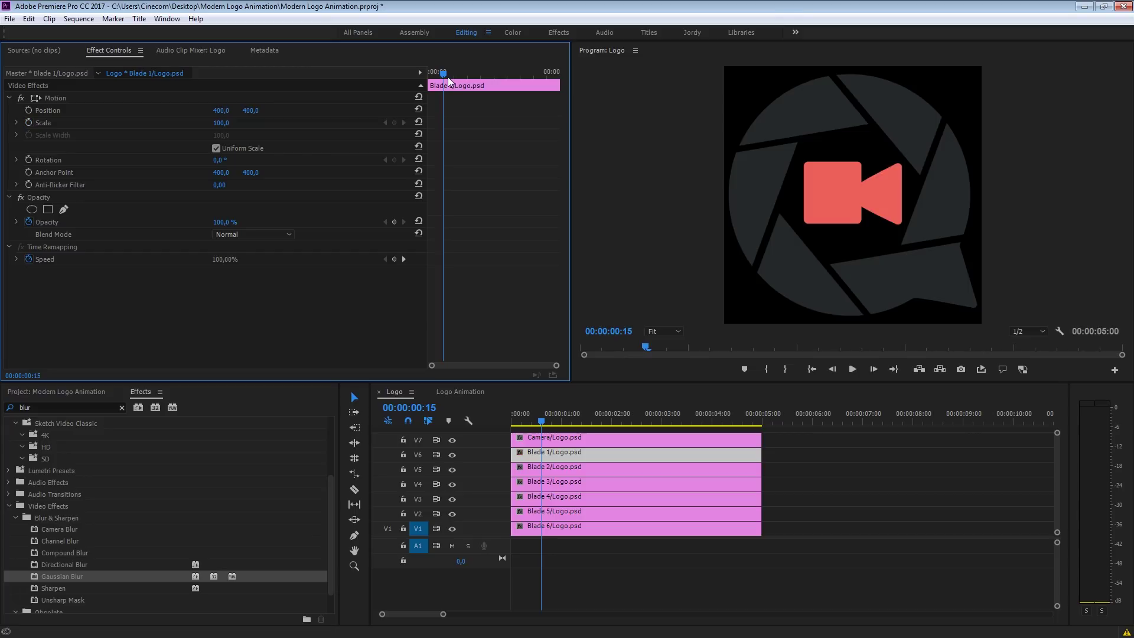
# - Find the Transform effect among the Distort video effects and apply it to the Blade 1 clip
pyautogui.click(78, 408)
pyautogui.click(75, 407)
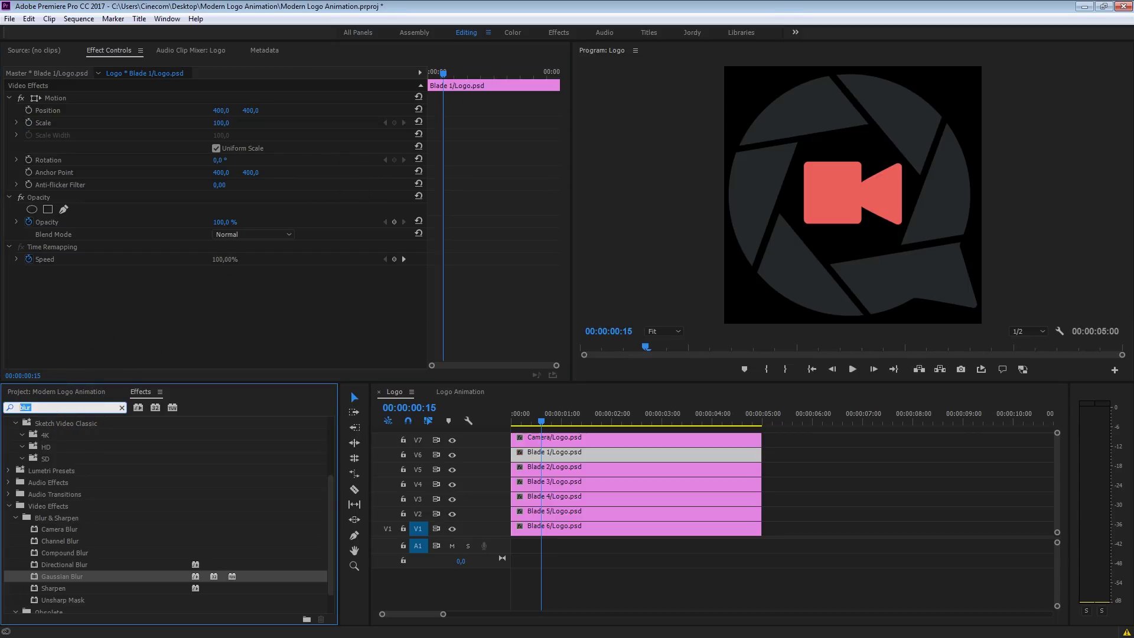
pyautogui.write('trans')
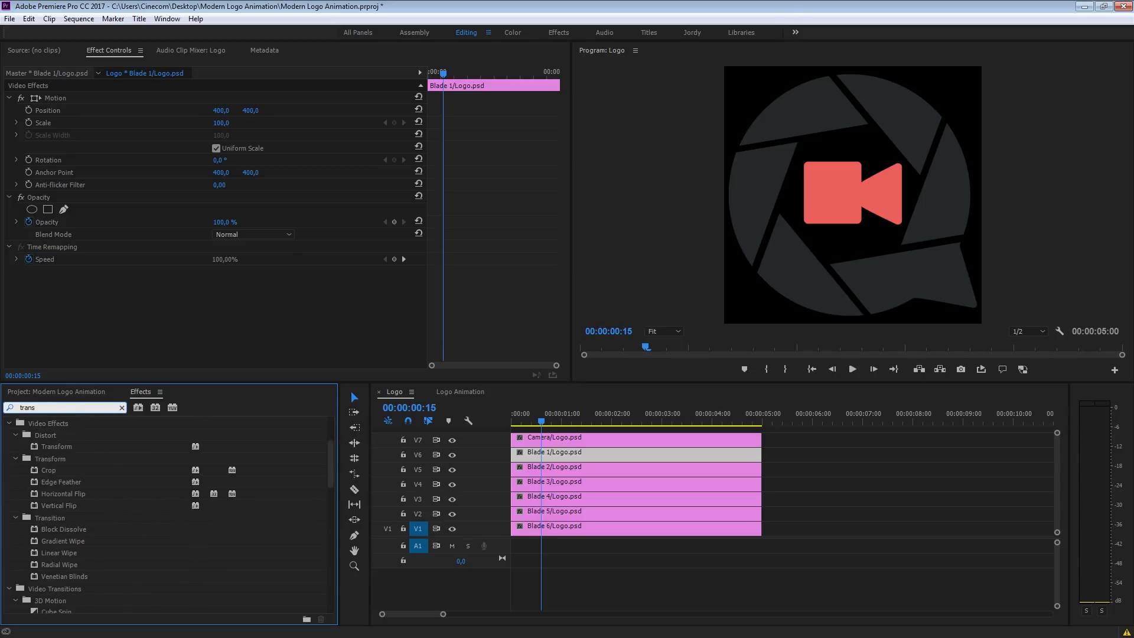
pyautogui.click(60, 452)
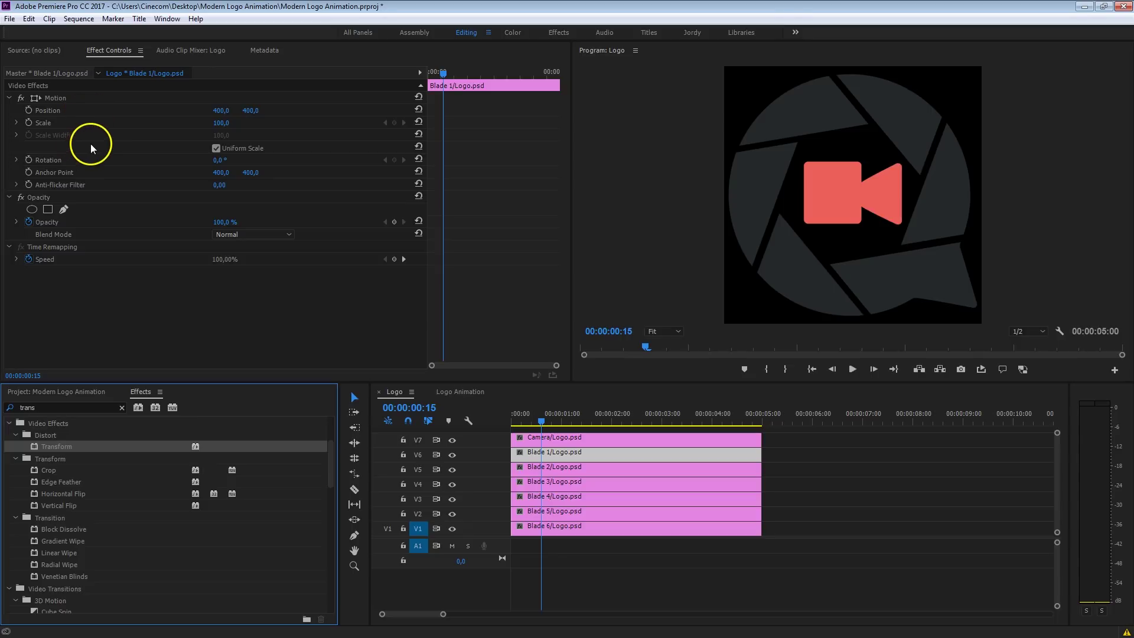
pyautogui.moveTo(56, 435); pyautogui.dragTo(527, 454)
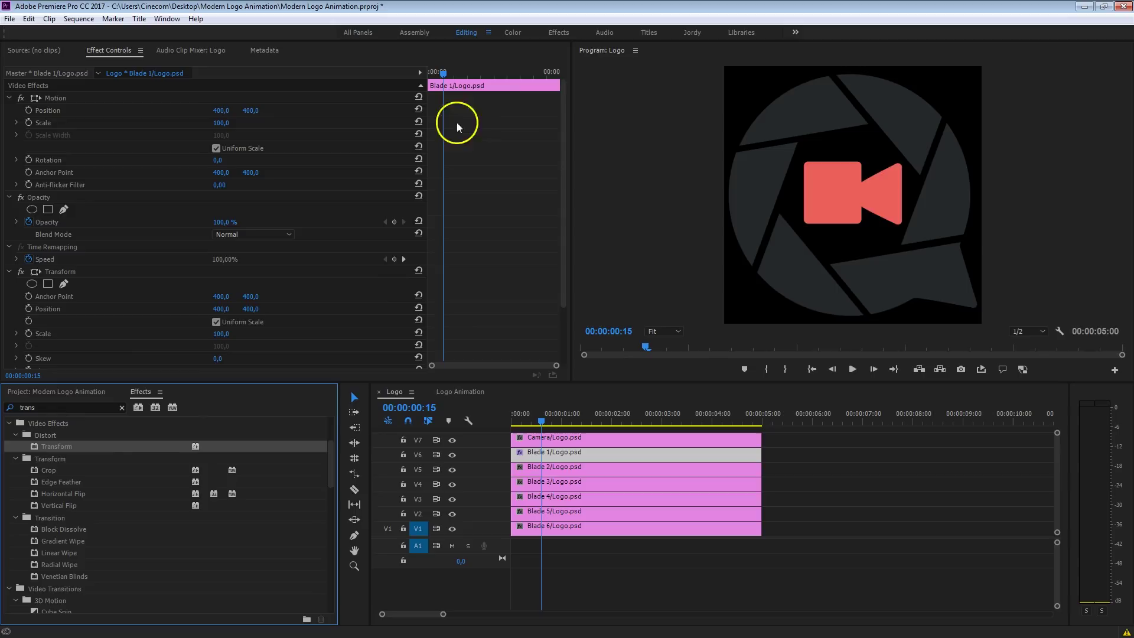
# - Add scale and rotation keyframes to Blade 1's Transform effect at 00:00:00:15
pyautogui.click(564, 111)
pyautogui.moveTo(563, 108); pyautogui.dragTo(569, 218)
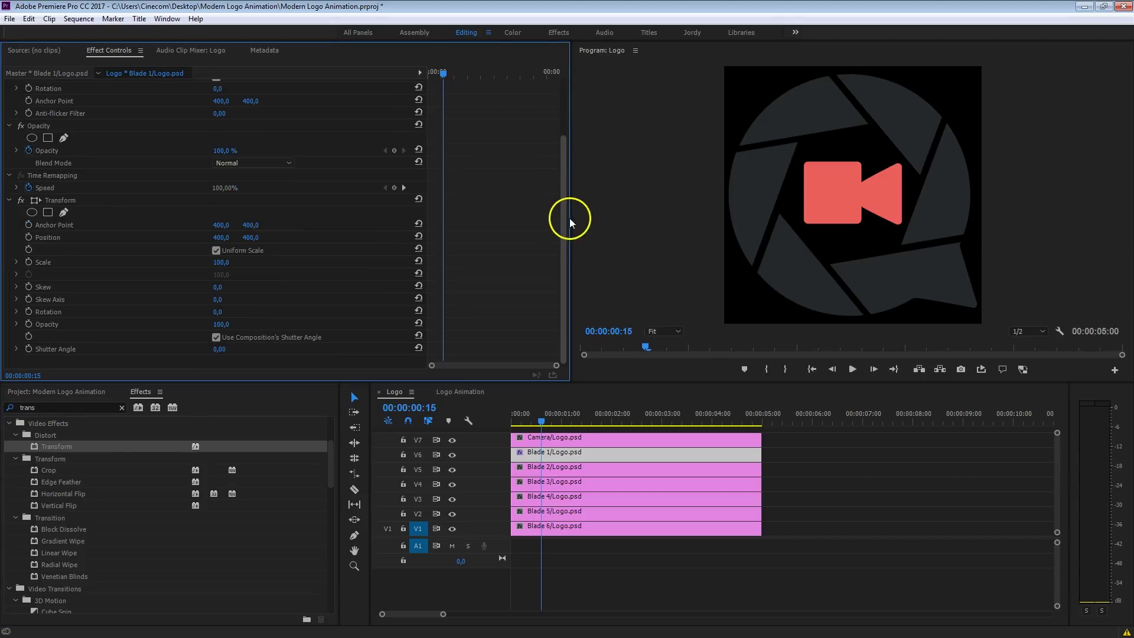
pyautogui.click(29, 261)
pyautogui.click(28, 312)
# - At 00:00:00:00, set Blade 1's Transform scale to 0 and give it a negative rotation, and play the animation
pyautogui.moveTo(444, 71); pyautogui.dragTo(406, 72)
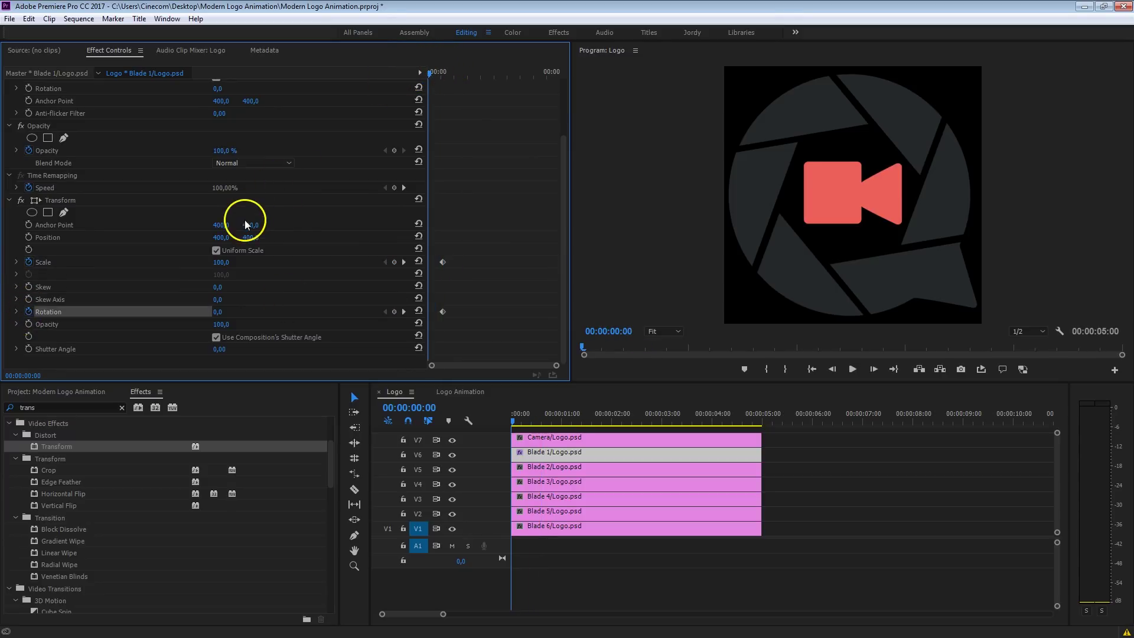
pyautogui.click(220, 264)
pyautogui.write('0')
pyautogui.moveTo(218, 312); pyautogui.dragTo(65, 330)
pyautogui.press('space')
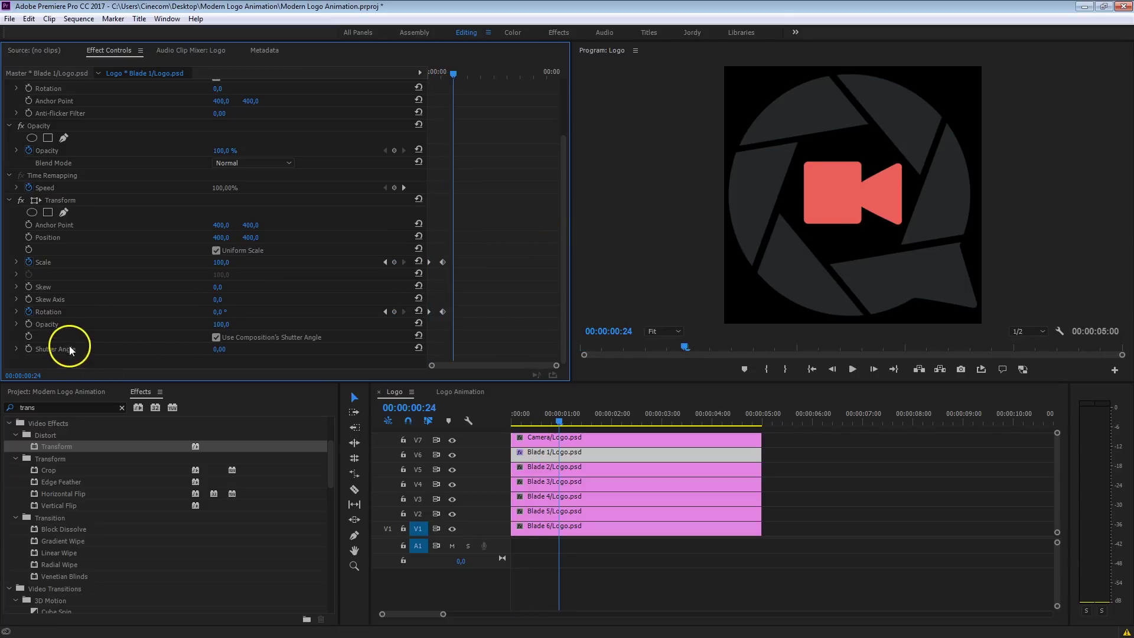
# - Turn off the composition's shutter angle in Blade 1's Transform effect, set the shutter angle to 180, and preview the blur around 00:00:00:12
pyautogui.click(217, 338)
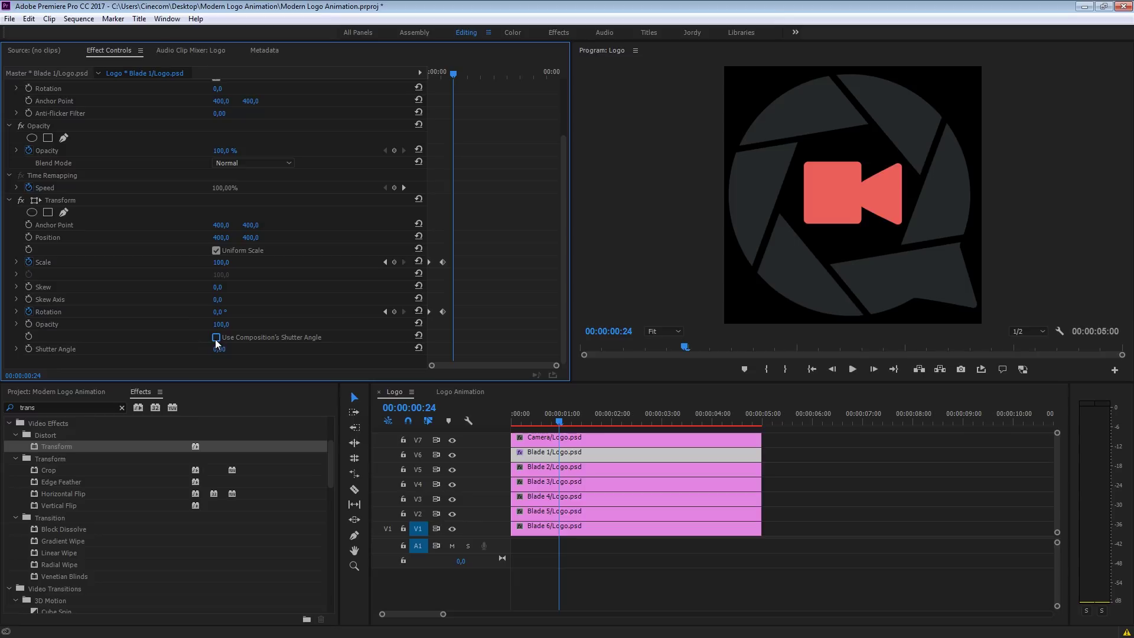
pyautogui.click(220, 348)
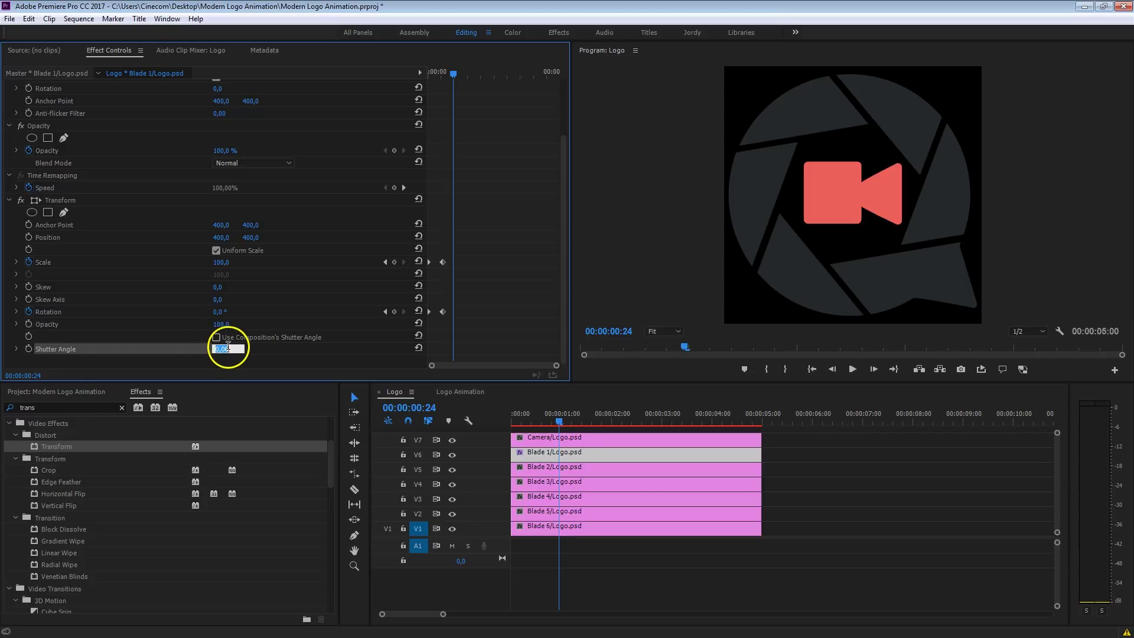
pyautogui.write('180')
pyautogui.press('Return')
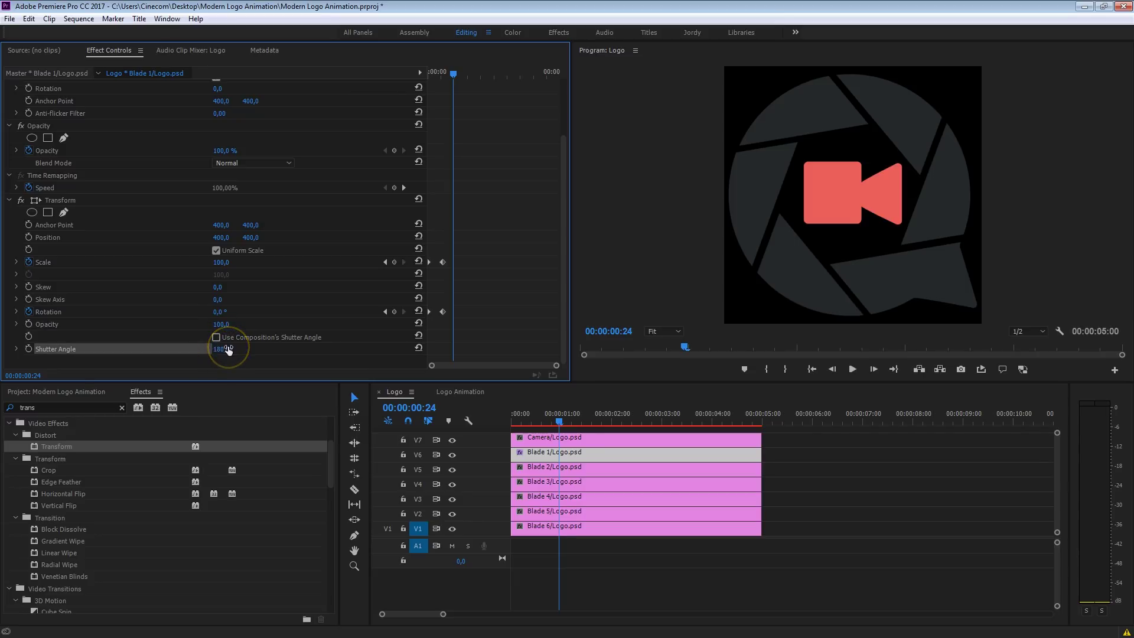
pyautogui.moveTo(431, 76)
pyautogui.mouseDown()
pyautogui.moveTo(417, 77)
pyautogui.moveTo(440, 72)
pyautogui.mouseUp()
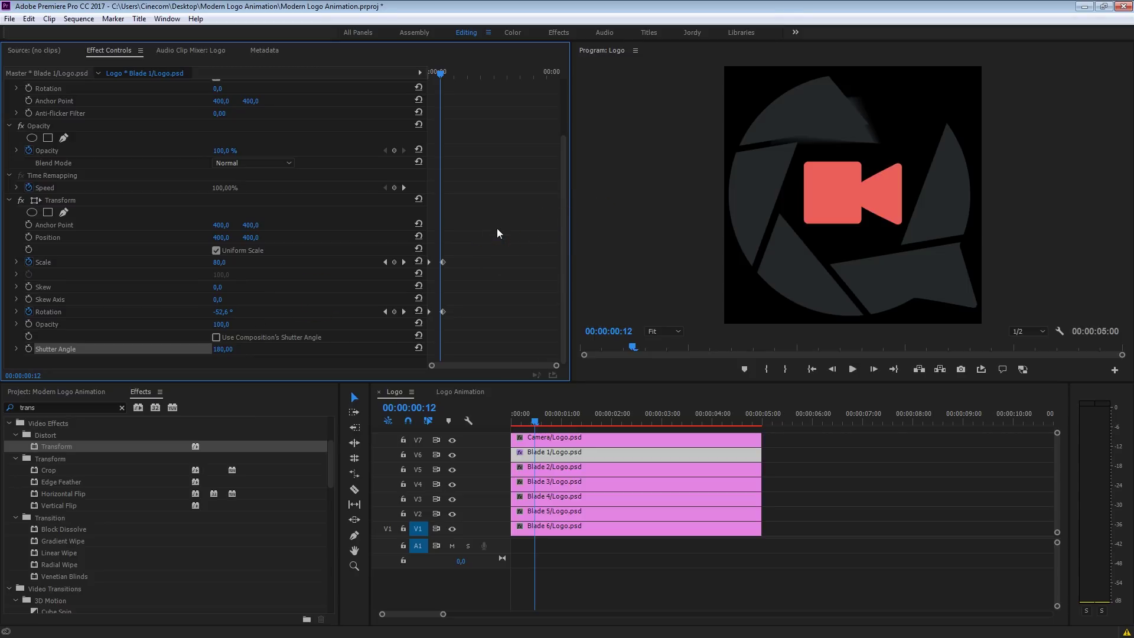
# - Apply Ease In to Blade 1's ending Transform scale and rotation keyframes and play the animation from the start
pyautogui.moveTo(491, 225); pyautogui.dragTo(440, 333)
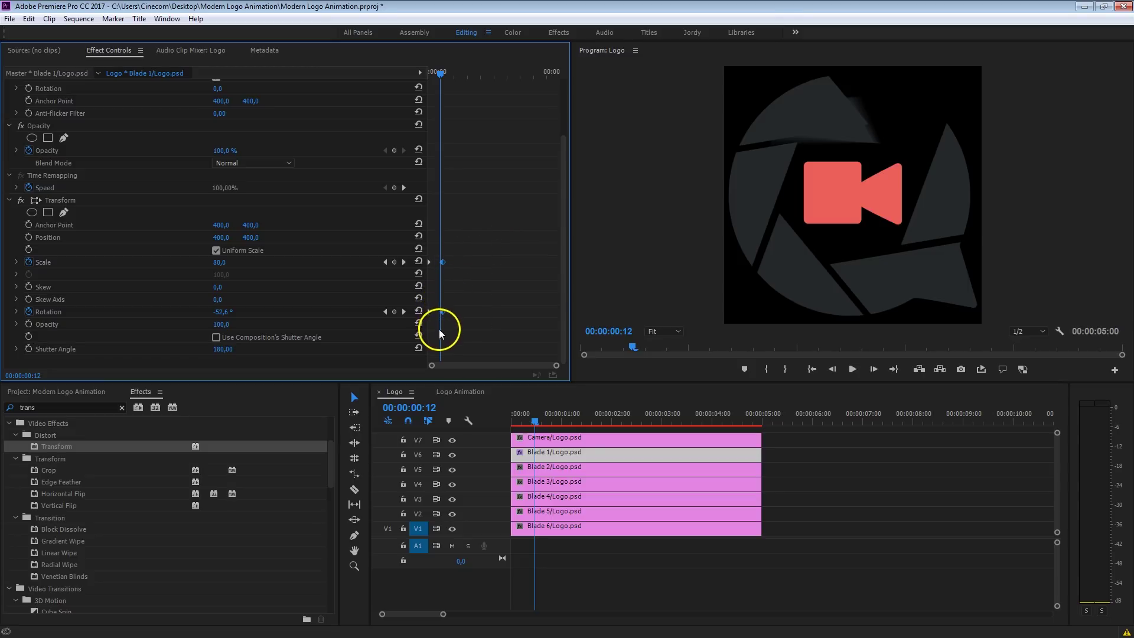
pyautogui.rightClick(443, 312)
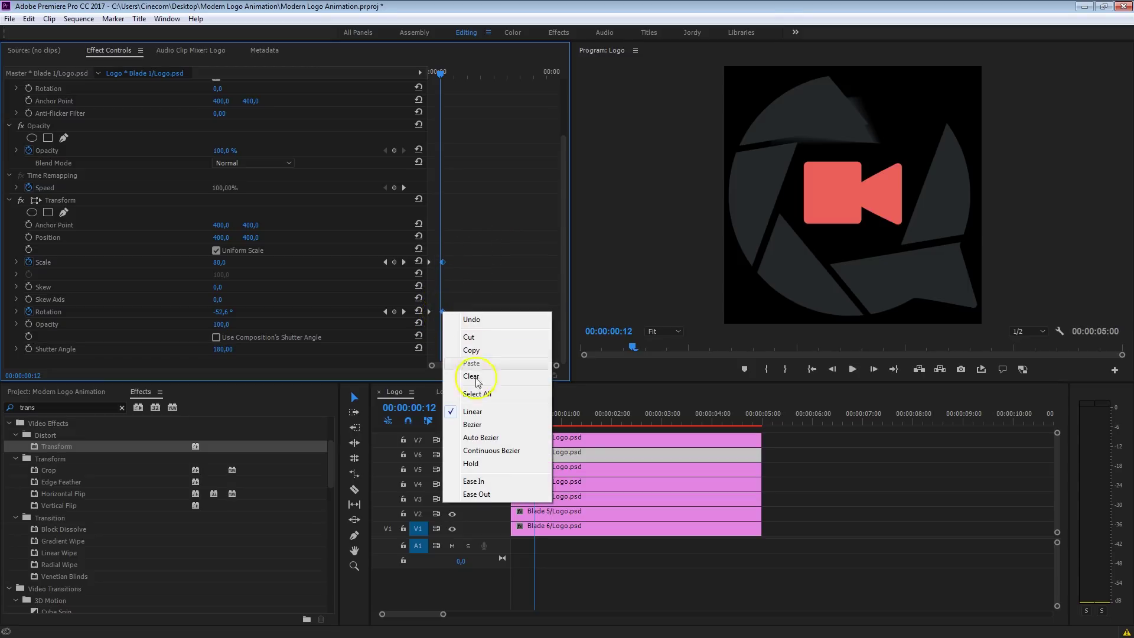
pyautogui.click(493, 480)
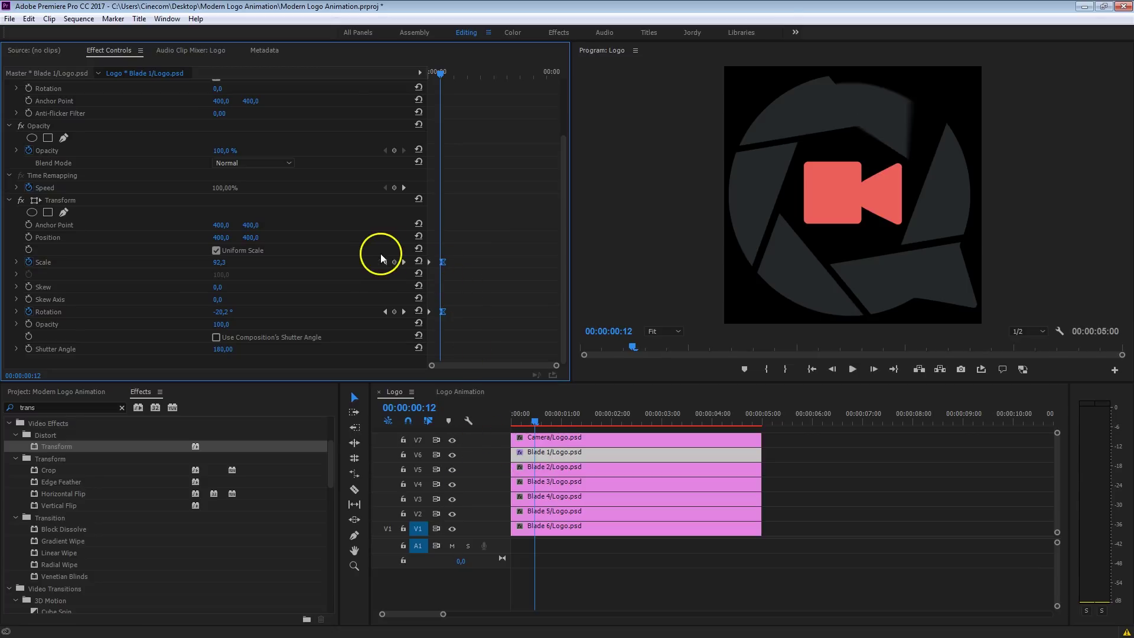
pyautogui.moveTo(447, 75); pyautogui.dragTo(421, 69)
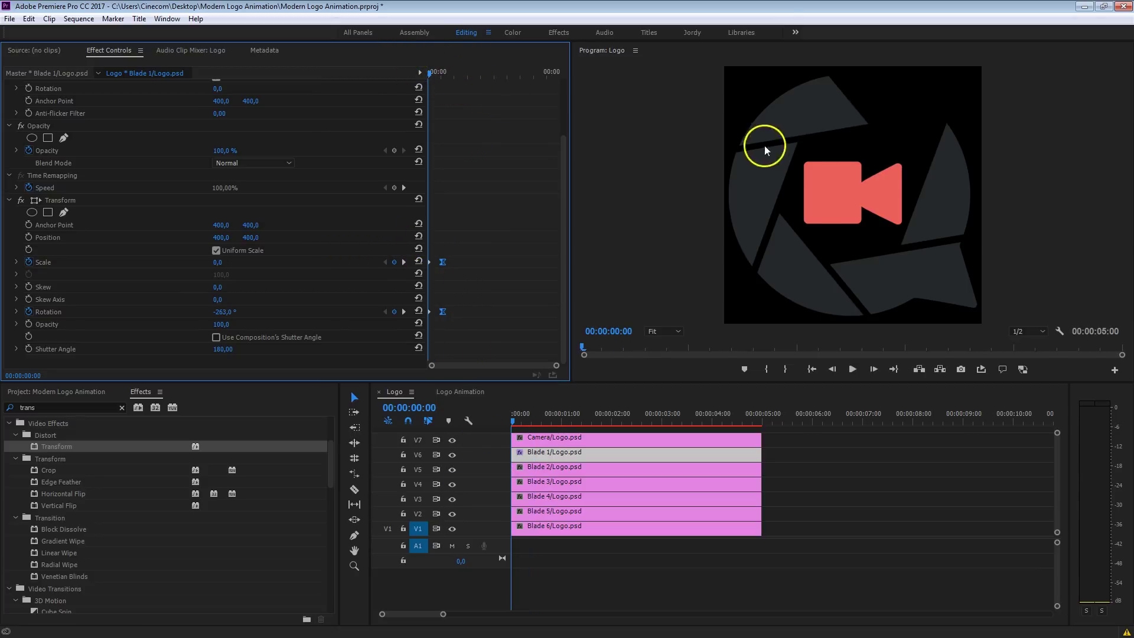
pyautogui.press('space')
pyautogui.moveTo(443, 69); pyautogui.dragTo(418, 69)
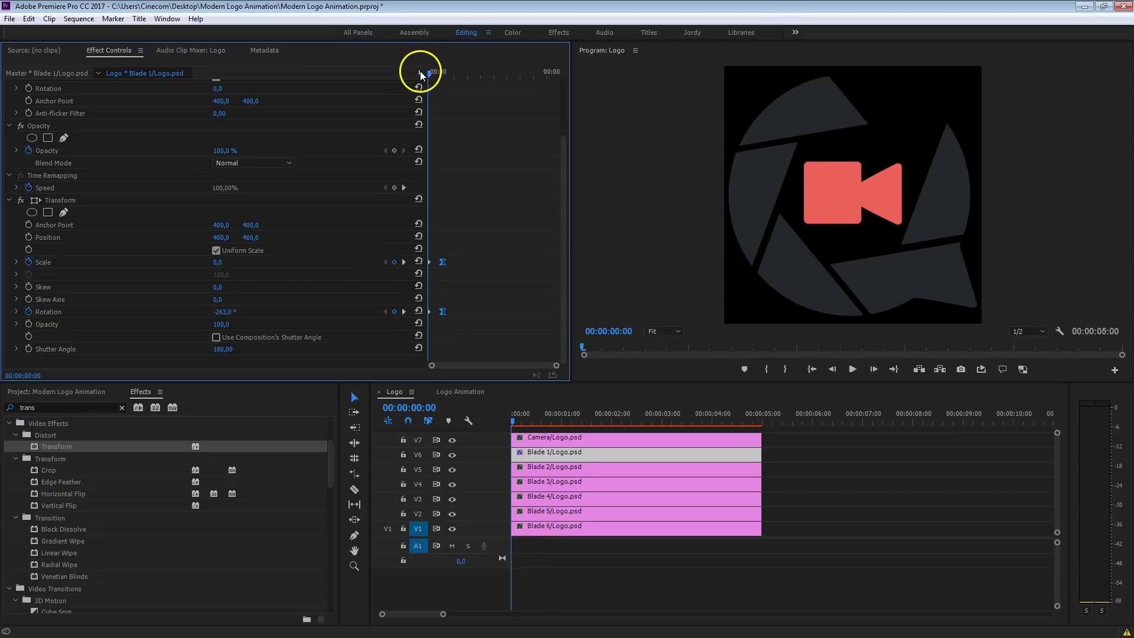
pyautogui.press('space')
pyautogui.press('space')
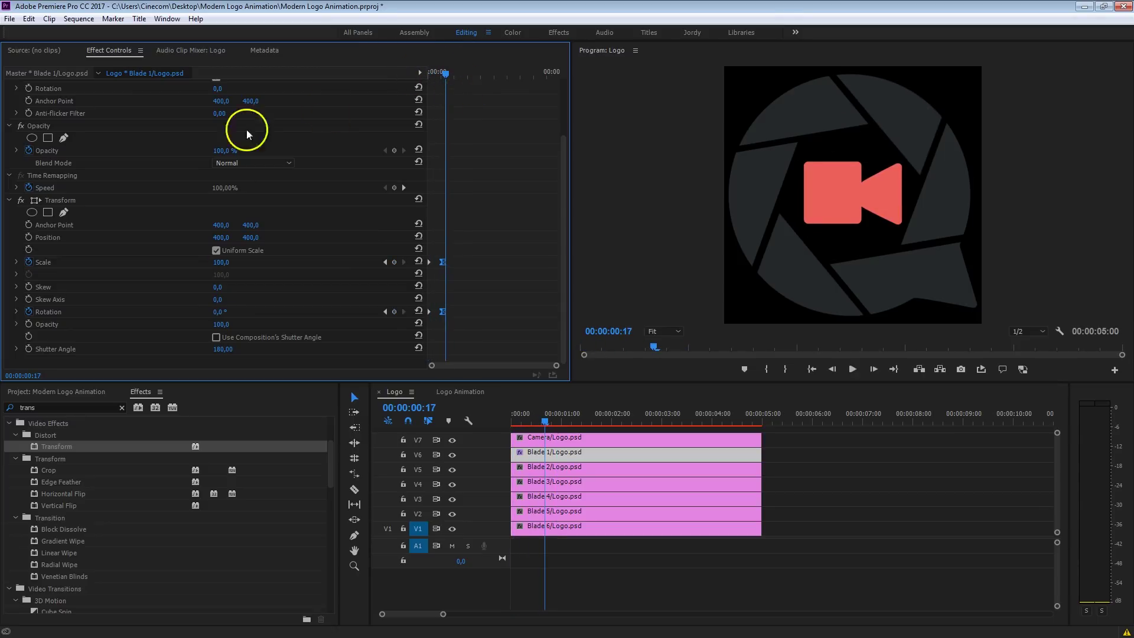
# - Copy Blade 1's Transform effect and paste it onto the Blade 2 through Blade 6 clips at 00:00:00:00
pyautogui.click(55, 199)
pyautogui.hotkey('ctrl', 'c')
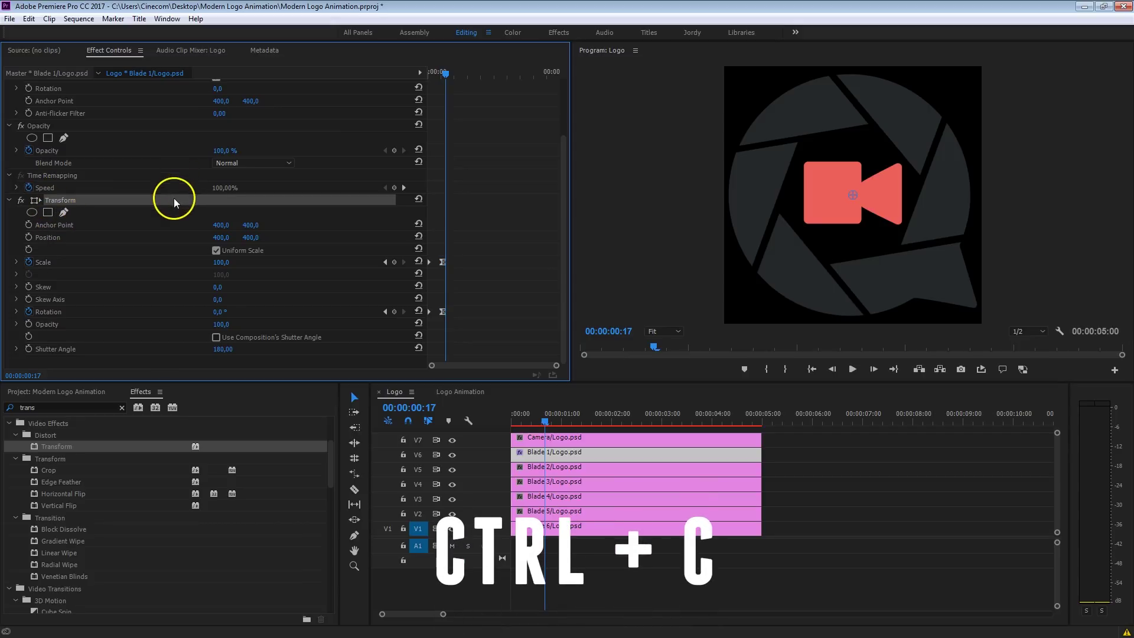
pyautogui.click(768, 468)
pyautogui.moveTo(786, 471); pyautogui.dragTo(651, 534)
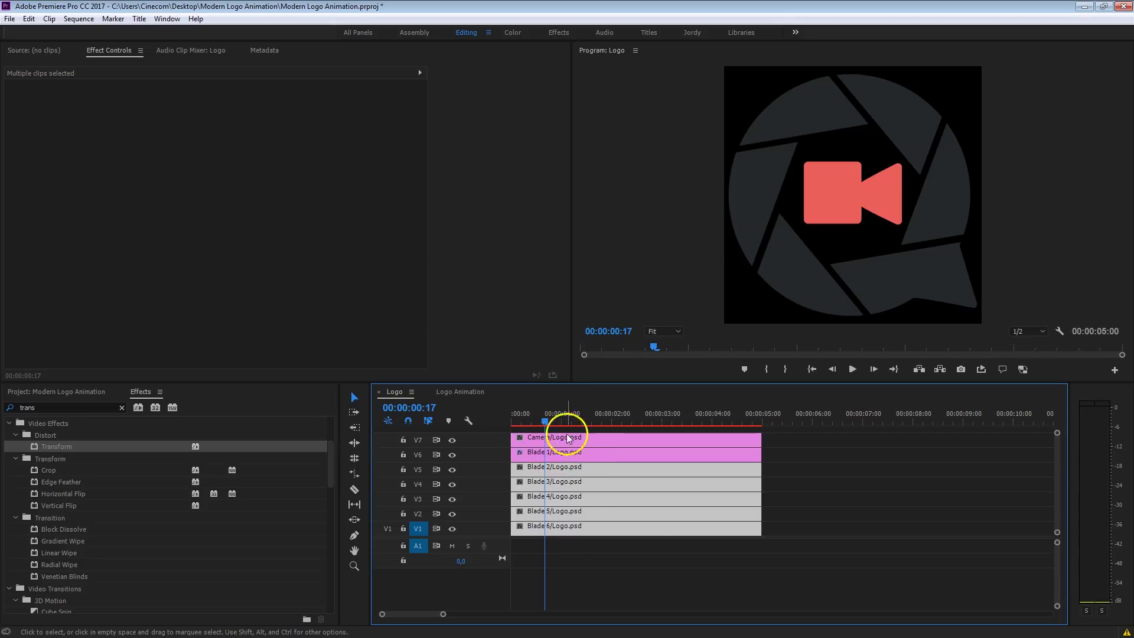
pyautogui.press('Home')
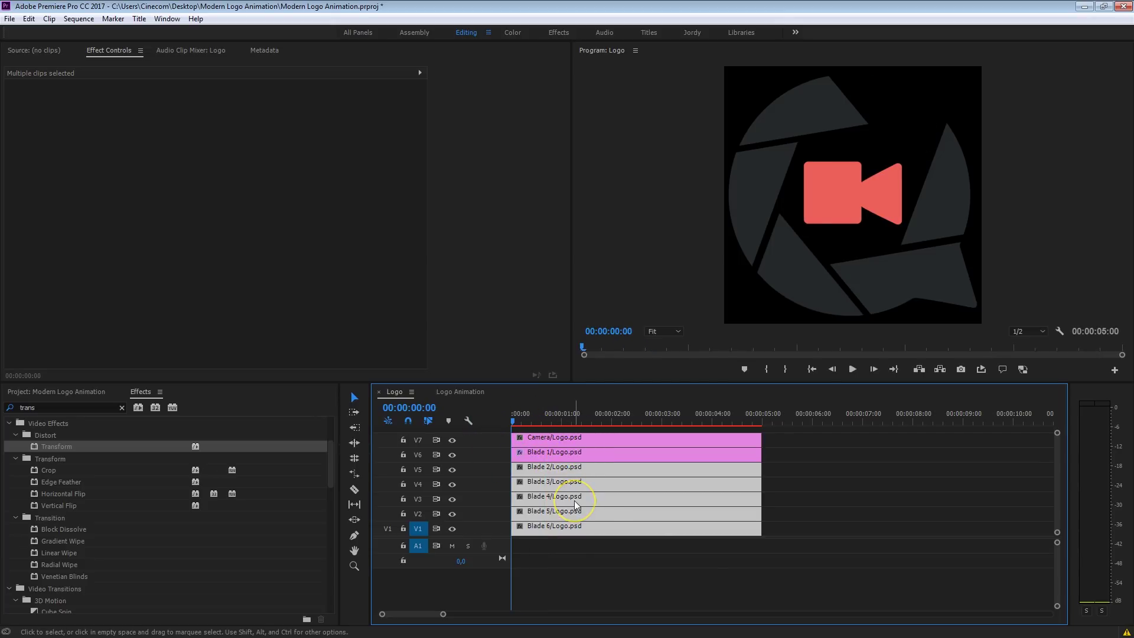
pyautogui.hotkey('ctrl', 'v')
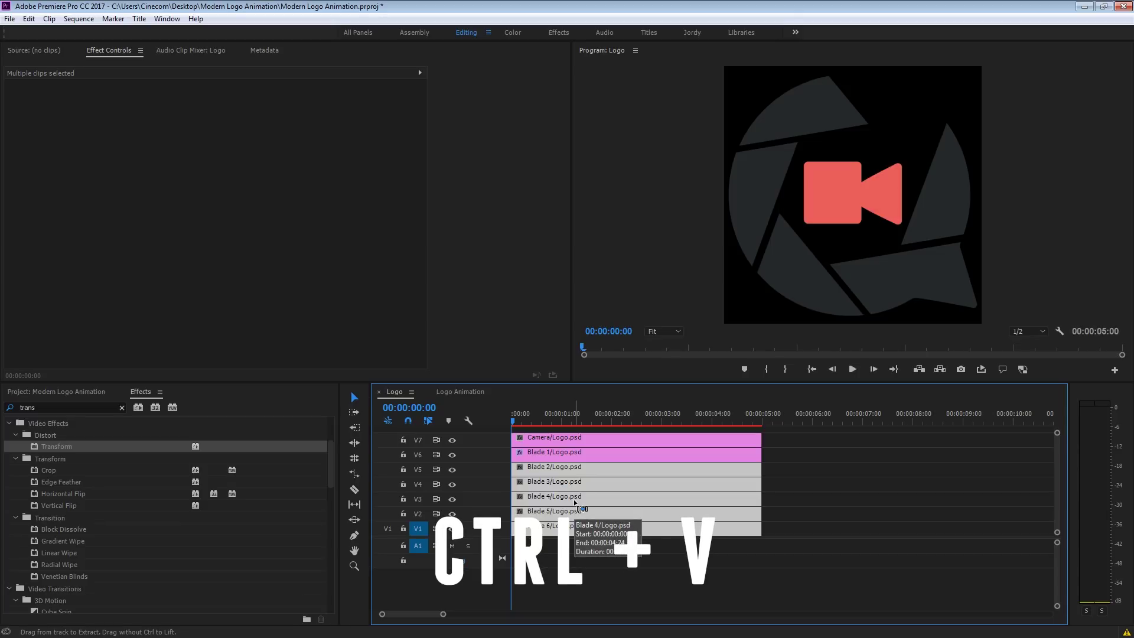
# - Play the animation of all six blades from the start and move the playhead back to 00:00:00:24
pyautogui.press('space')
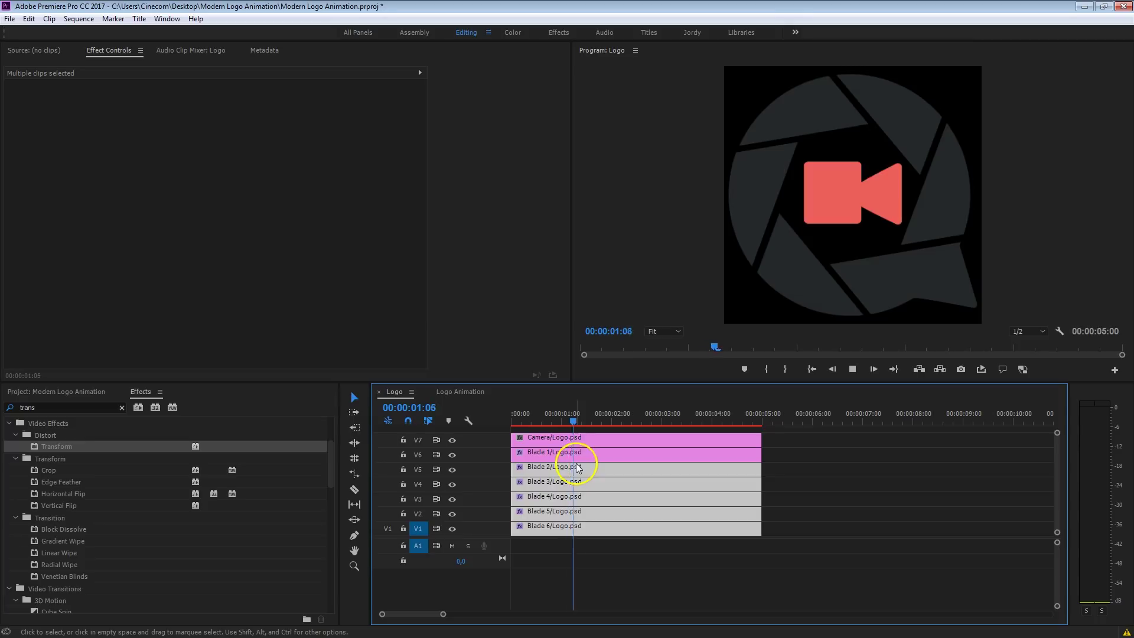
pyautogui.moveTo(535, 420)
pyautogui.mouseDown()
pyautogui.moveTo(488, 424)
pyautogui.moveTo(562, 435)
pyautogui.moveTo(520, 435)
pyautogui.moveTo(523, 417)
pyautogui.mouseUp()
pyautogui.press('d')
pyautogui.press('Home')
pyautogui.press('space')
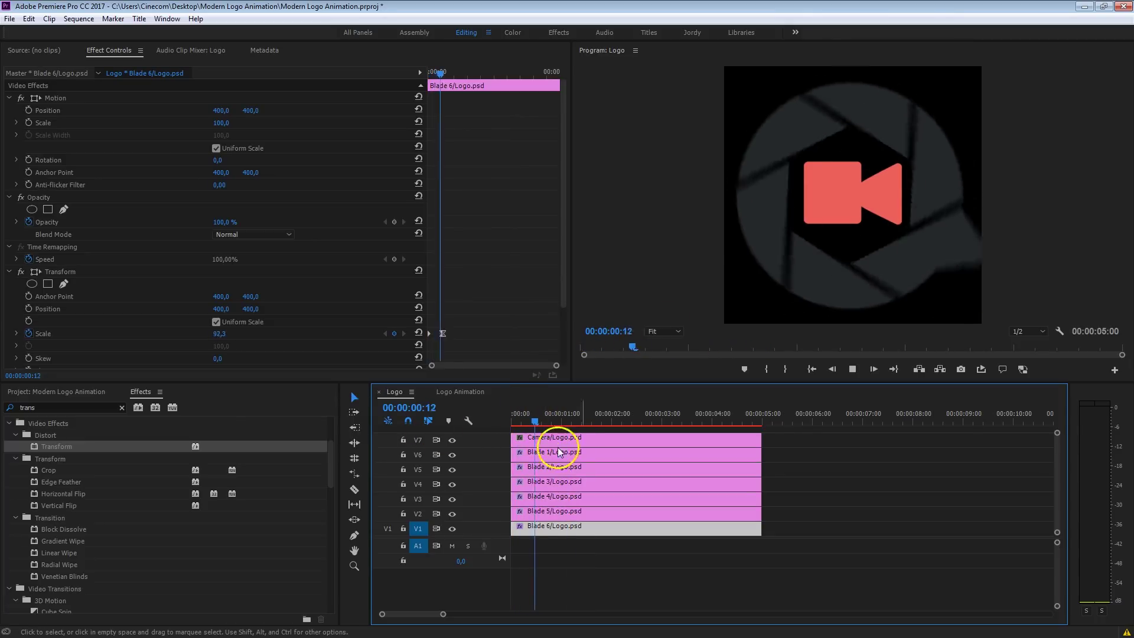
pyautogui.click(736, 269)
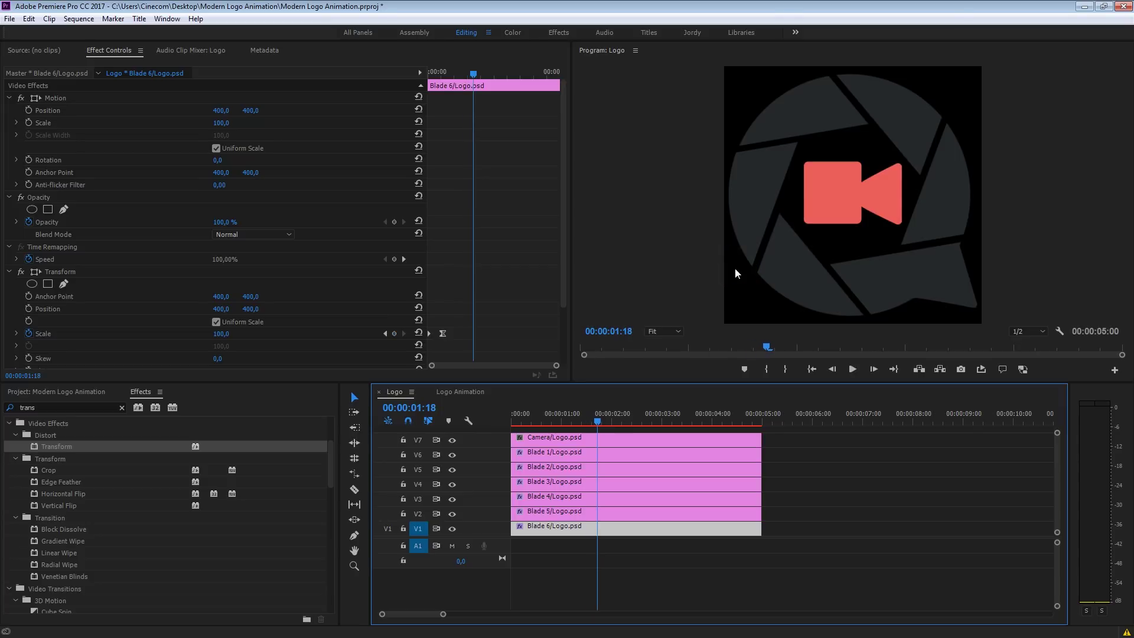
pyautogui.hotkey('shift', 'Left')
pyautogui.hotkey('shift', 'Left')
pyautogui.hotkey('shift', 'Left')
pyautogui.hotkey('shift', 'Left')
pyautogui.hotkey('shift', 'Left')
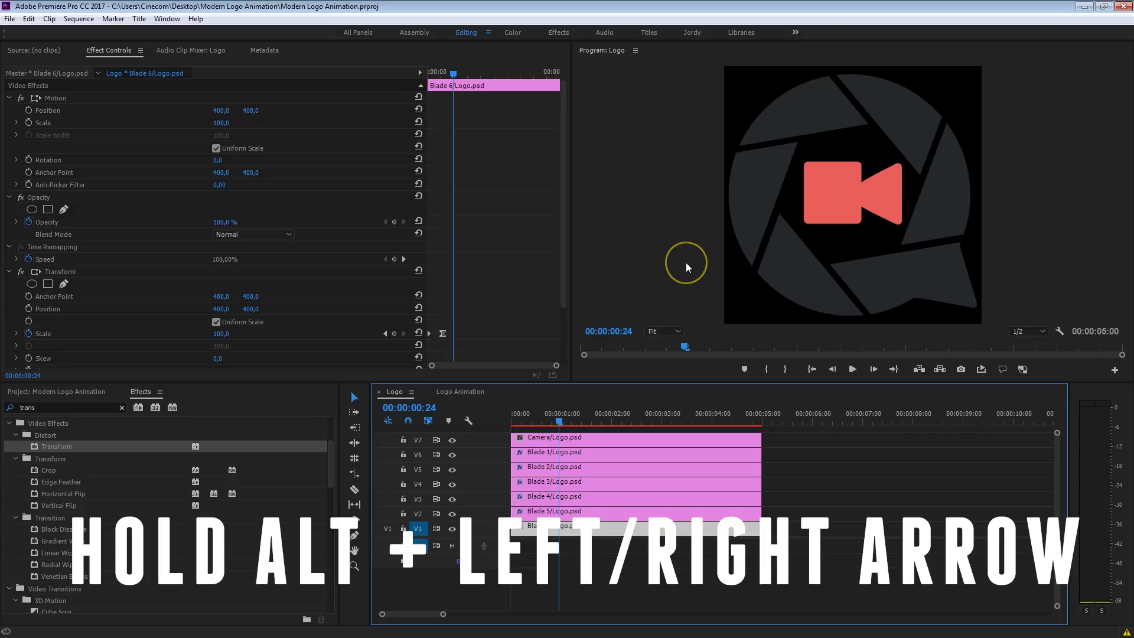
pyautogui.click(685, 266)
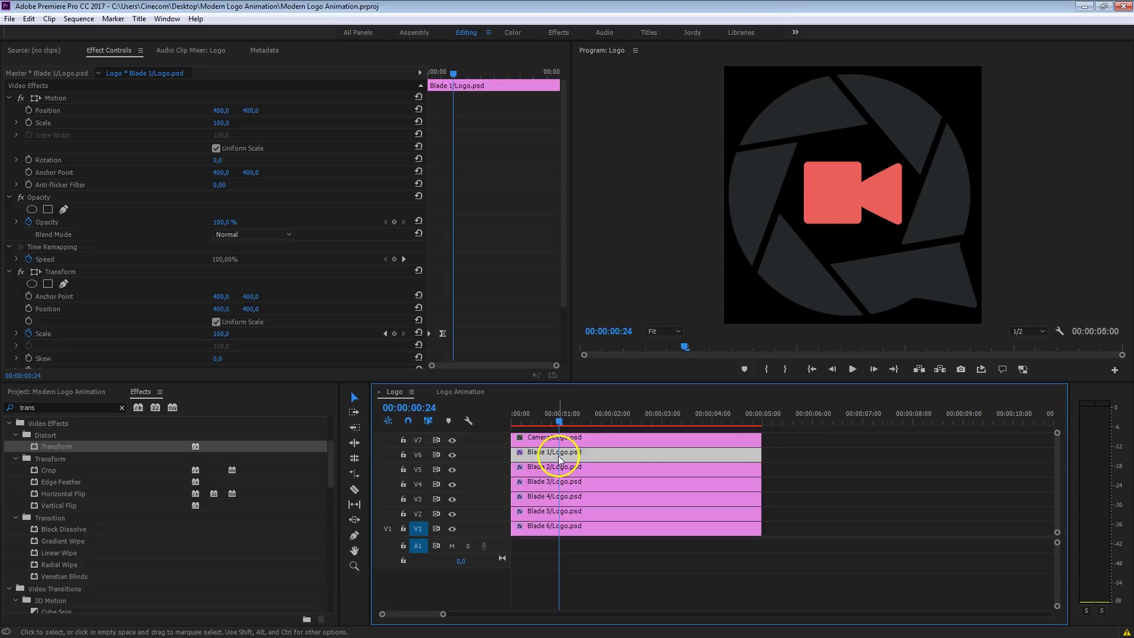
# - Nudge the Blade 2 clip one frame later, Blade 3 two frames later, and Blade 4 three frames later on the timeline
pyautogui.click(569, 472)
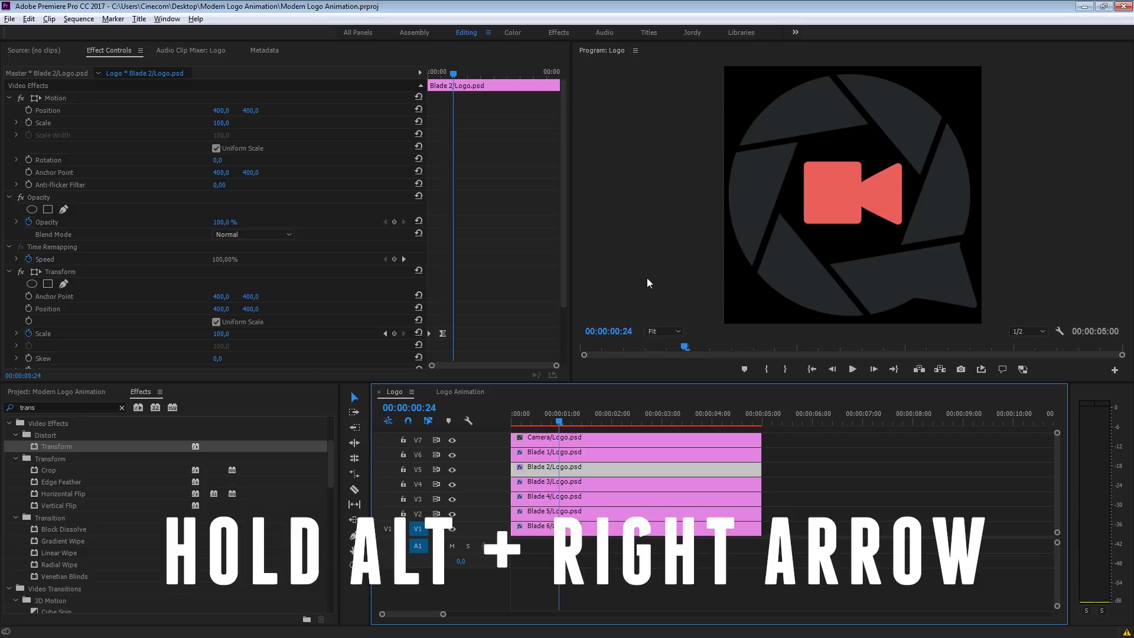
pyautogui.hotkey('alt', 'Right')
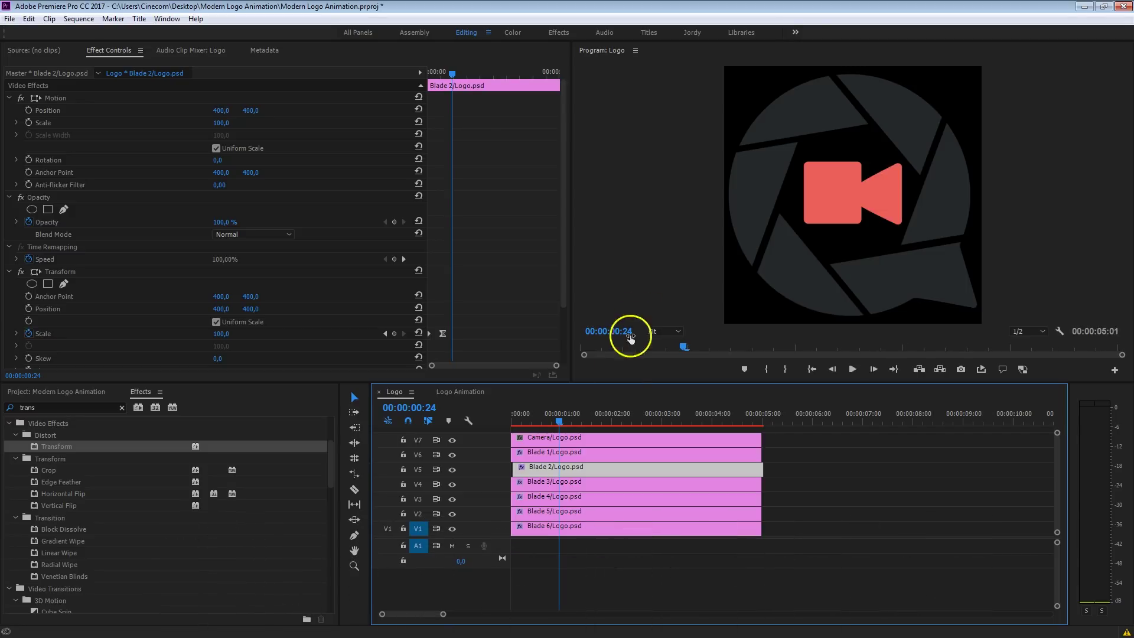
pyautogui.click(587, 484)
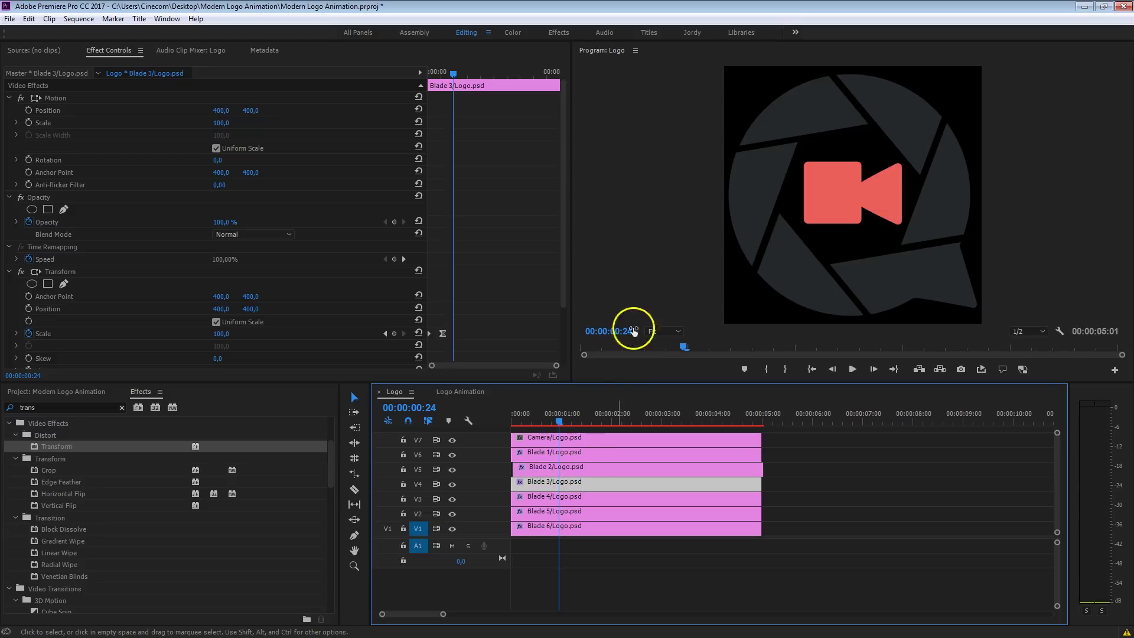
pyautogui.hotkey('alt', 'Right')
pyautogui.hotkey('alt', 'Right')
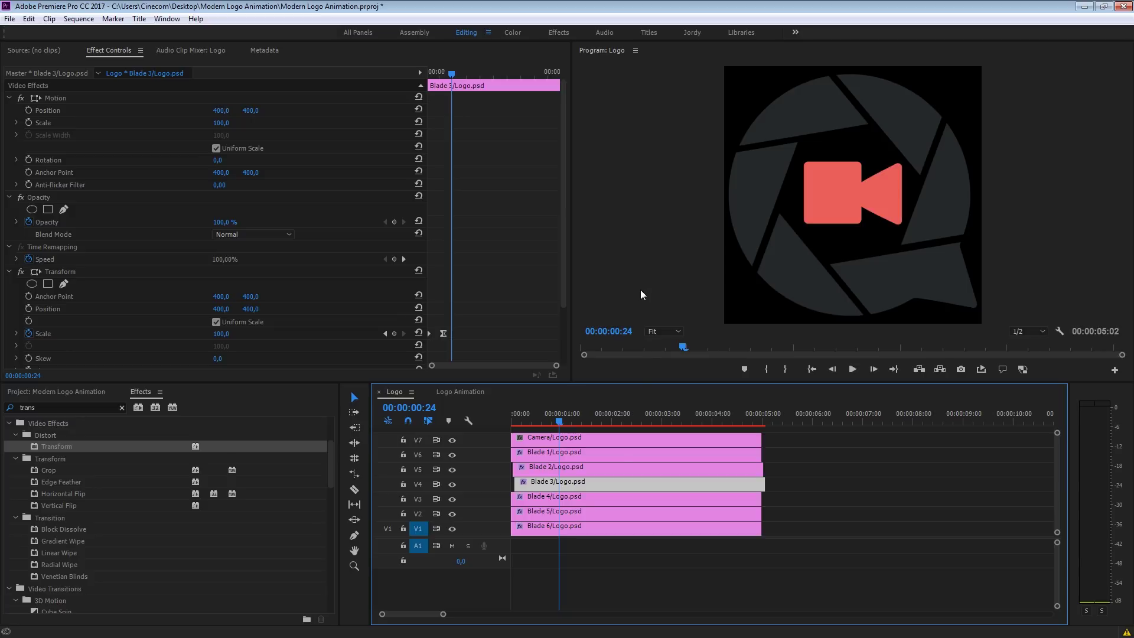
pyautogui.click(597, 498)
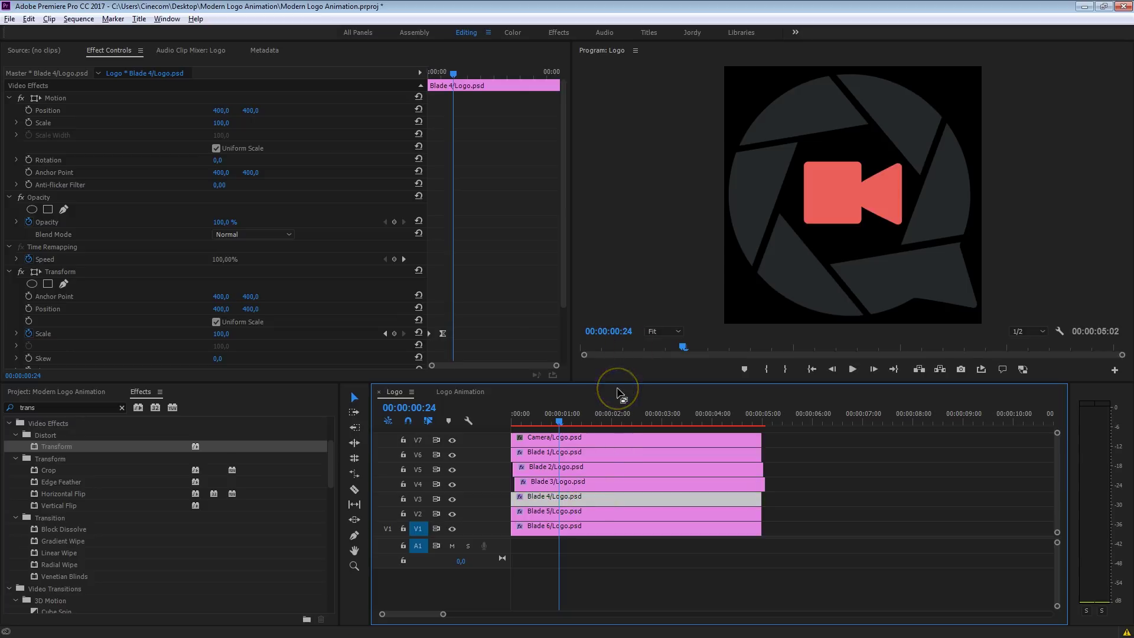
pyautogui.hotkey('alt', 'Right')
pyautogui.hotkey('alt', 'Right')
pyautogui.hotkey('alt', 'Right')
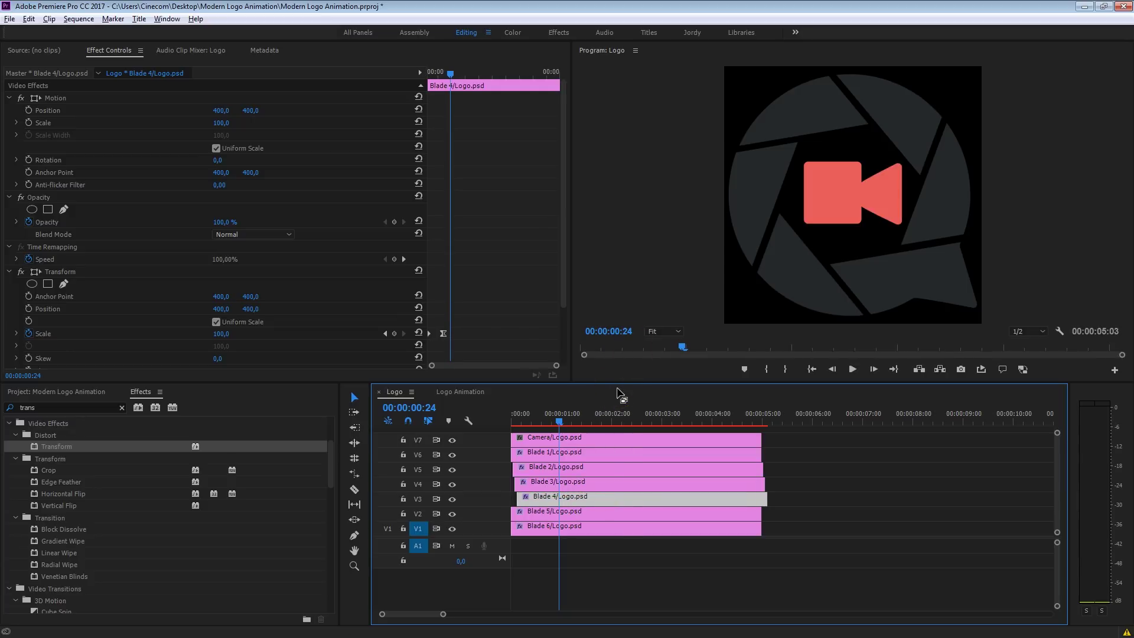
# - Nudge the Blade 5 clip four frames later and Blade 6 five frames later, and play the staggered animation from the start
pyautogui.click(615, 514)
pyautogui.hotkey('alt', 'Right')
pyautogui.hotkey('alt', 'Right')
pyautogui.hotkey('alt', 'Right')
pyautogui.hotkey('alt', 'Right')
pyautogui.click(602, 531)
pyautogui.hotkey('alt', 'Right')
pyautogui.hotkey('alt', 'Right')
pyautogui.hotkey('alt', 'Right')
pyautogui.hotkey('alt', 'Right')
pyautogui.hotkey('alt', 'Right')
pyautogui.moveTo(559, 423); pyautogui.dragTo(509, 423)
pyautogui.press('space')
pyautogui.click(857, 214)
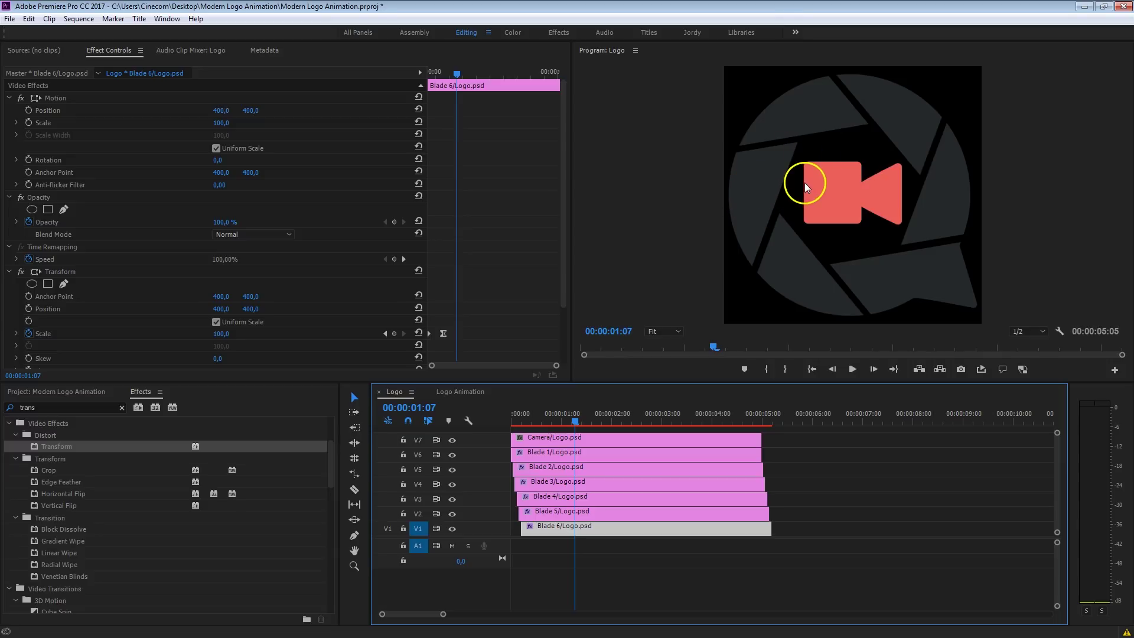
# - Move the Camera clip to track V1 beneath all the blade clips, shifting the blades up to tracks V2 through V7
pyautogui.click(564, 440)
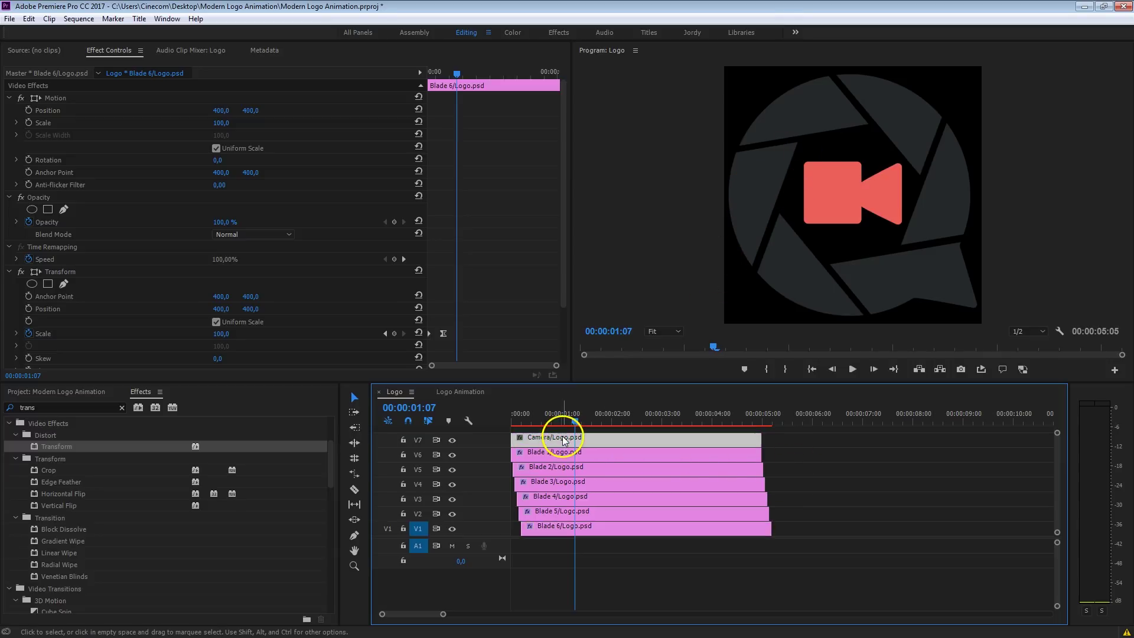
pyautogui.moveTo(594, 447); pyautogui.dragTo(838, 441)
pyautogui.moveTo(734, 441); pyautogui.dragTo(632, 537)
pyautogui.moveTo(575, 461); pyautogui.dragTo(570, 443)
pyautogui.click(834, 440)
pyautogui.moveTo(856, 440); pyautogui.dragTo(547, 544)
# - Apply Transform to the Camera clip and keyframe its position from -26, 400 at 00:00:00:16 to 400, 400 at 00:00:01:03
pyautogui.moveTo(566, 418)
pyautogui.mouseDown()
pyautogui.moveTo(551, 418)
pyautogui.moveTo(621, 417)
pyautogui.moveTo(547, 419)
pyautogui.moveTo(567, 425)
pyautogui.mouseUp()
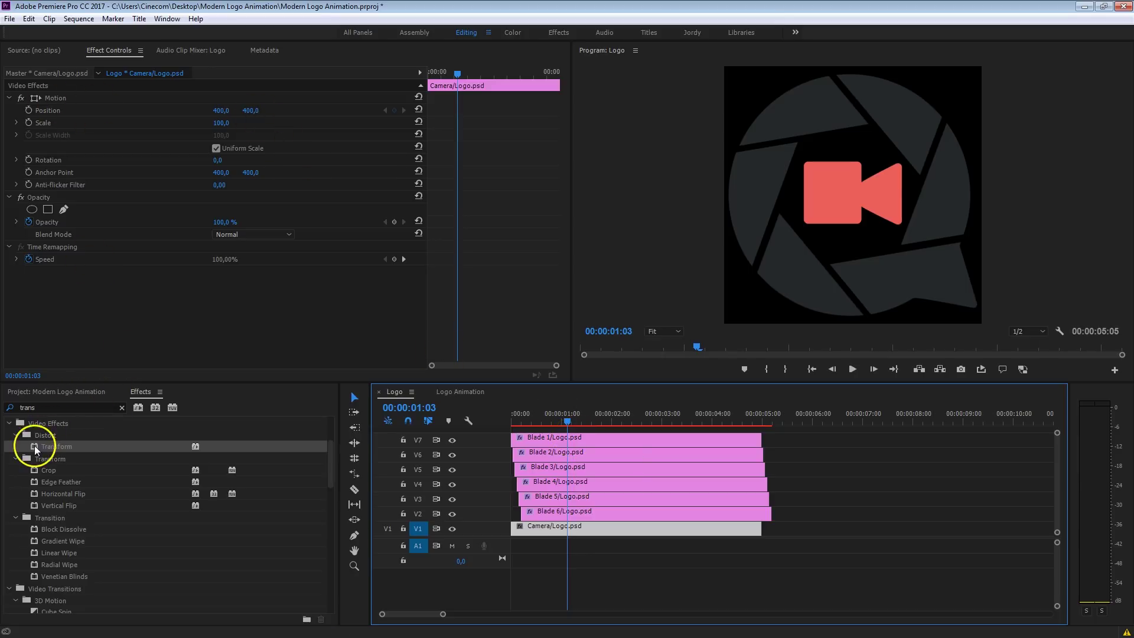
pyautogui.moveTo(34, 447); pyautogui.dragTo(567, 525)
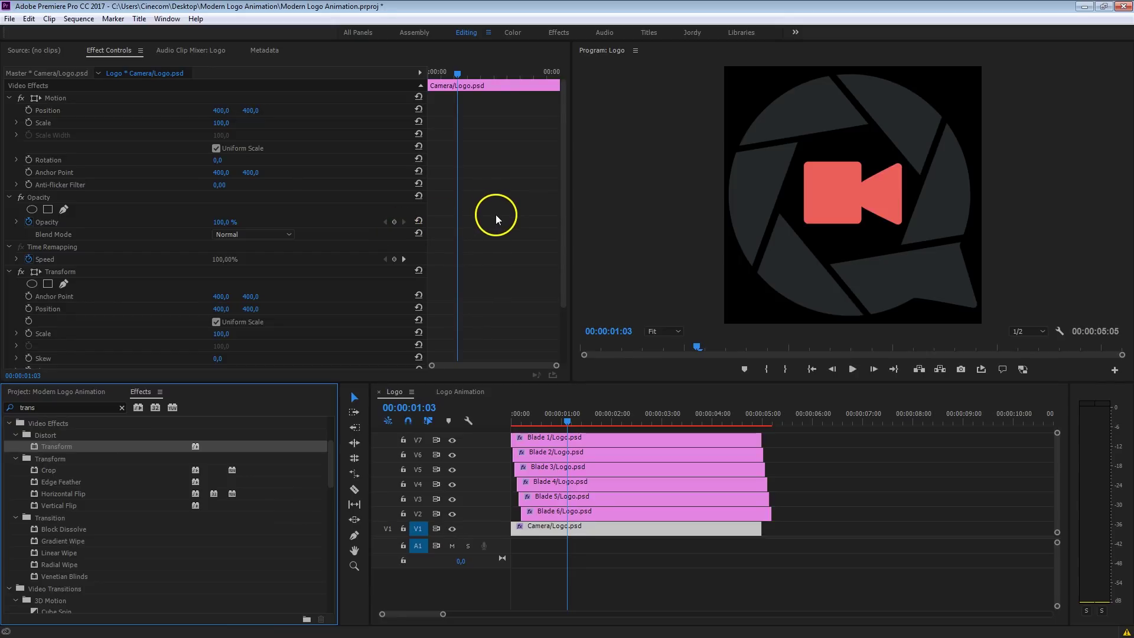
pyautogui.scroll(-3, 495, 215)
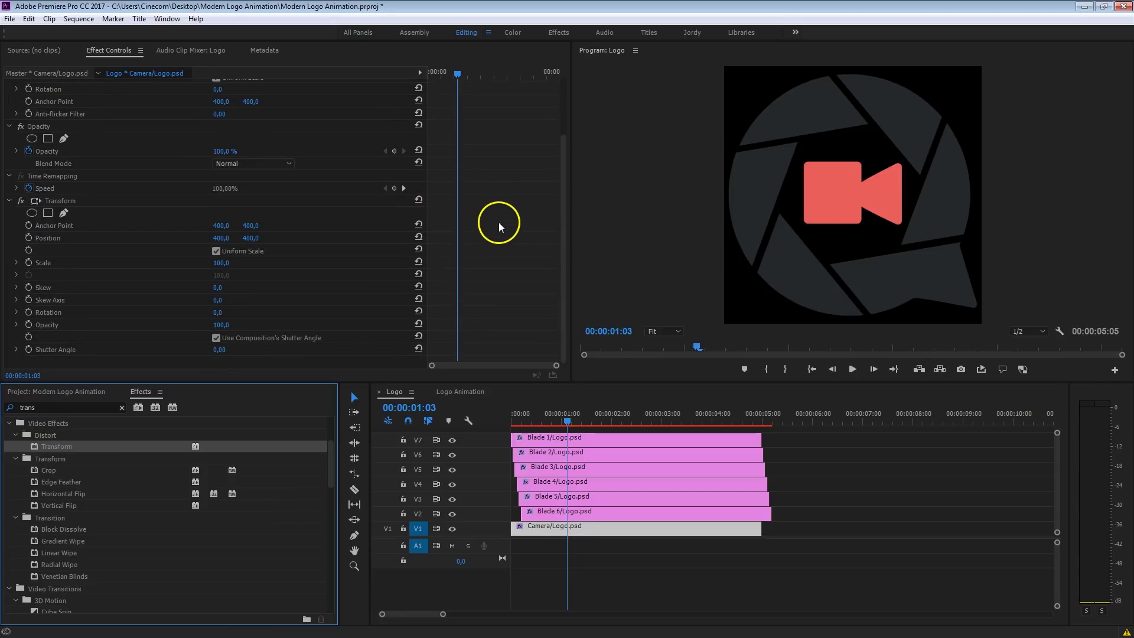
pyautogui.click(28, 237)
pyautogui.moveTo(457, 72); pyautogui.dragTo(444, 72)
pyautogui.moveTo(220, 238)
pyautogui.mouseDown()
pyautogui.moveTo(13, 253)
pyautogui.moveTo(228, 236)
pyautogui.mouseUp()
# - Set the Camera clip's ending position keyframe to Ease In temporal interpolation and play the animation
pyautogui.rightClick(458, 238)
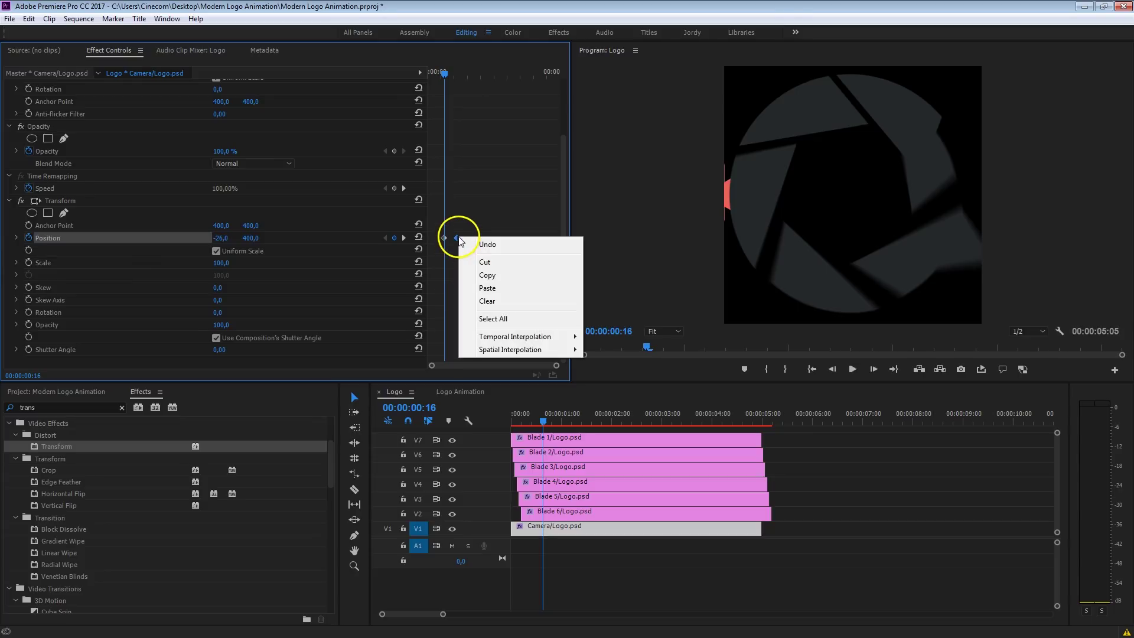
pyautogui.moveTo(531, 337)
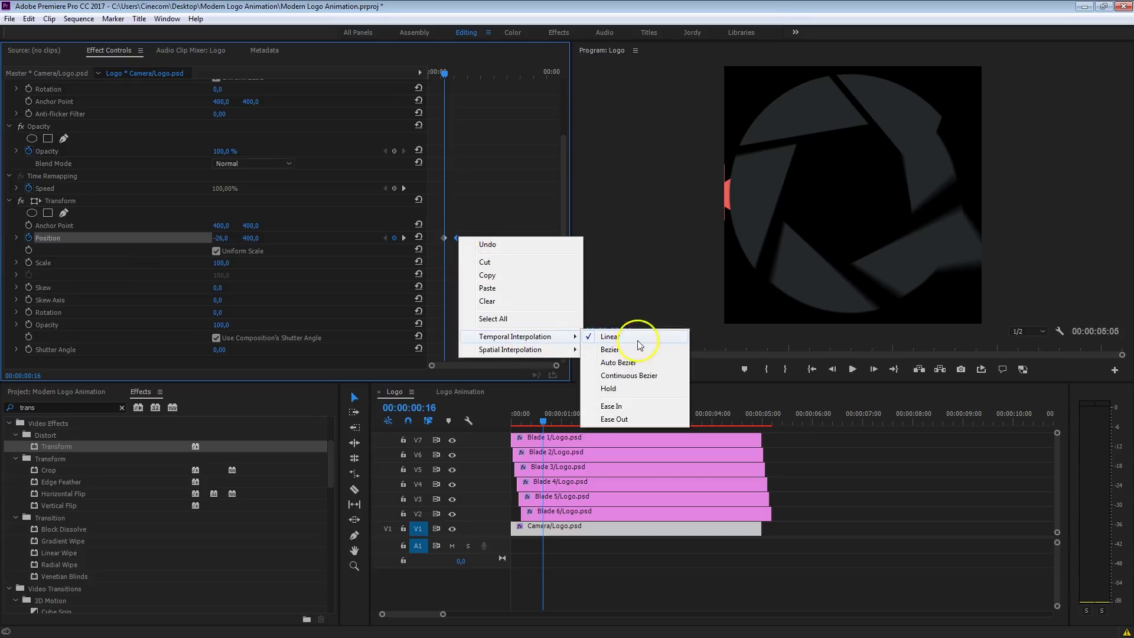
pyautogui.click(638, 403)
pyautogui.press('space')
pyautogui.click(444, 71)
pyautogui.press('space')
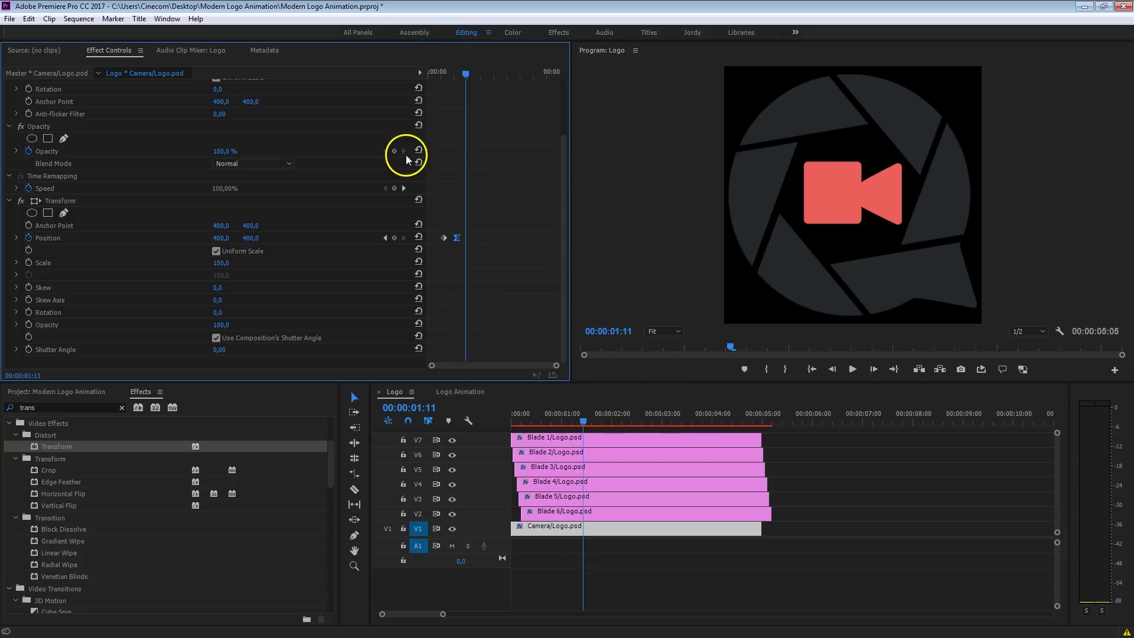
# - Turn off the composition's shutter angle for the Camera's Transform effect, set the shutter angle to 180, and return to 00:00:00:00
pyautogui.click(215, 338)
pyautogui.click(223, 349)
pyautogui.write('0')
pyautogui.press('Return')
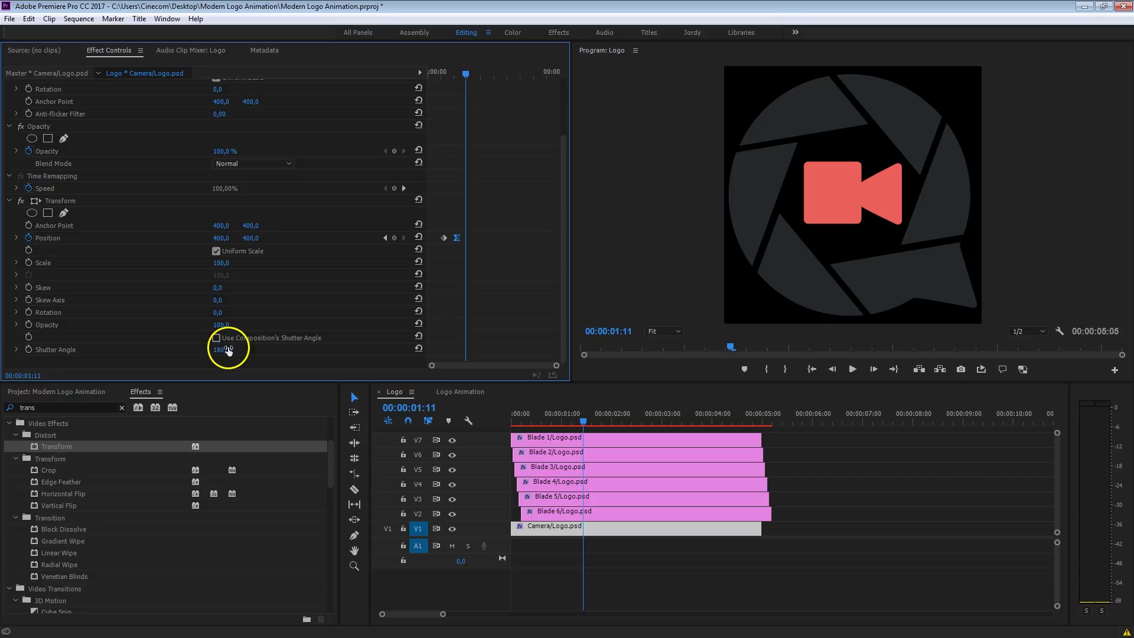
pyautogui.press('Home')
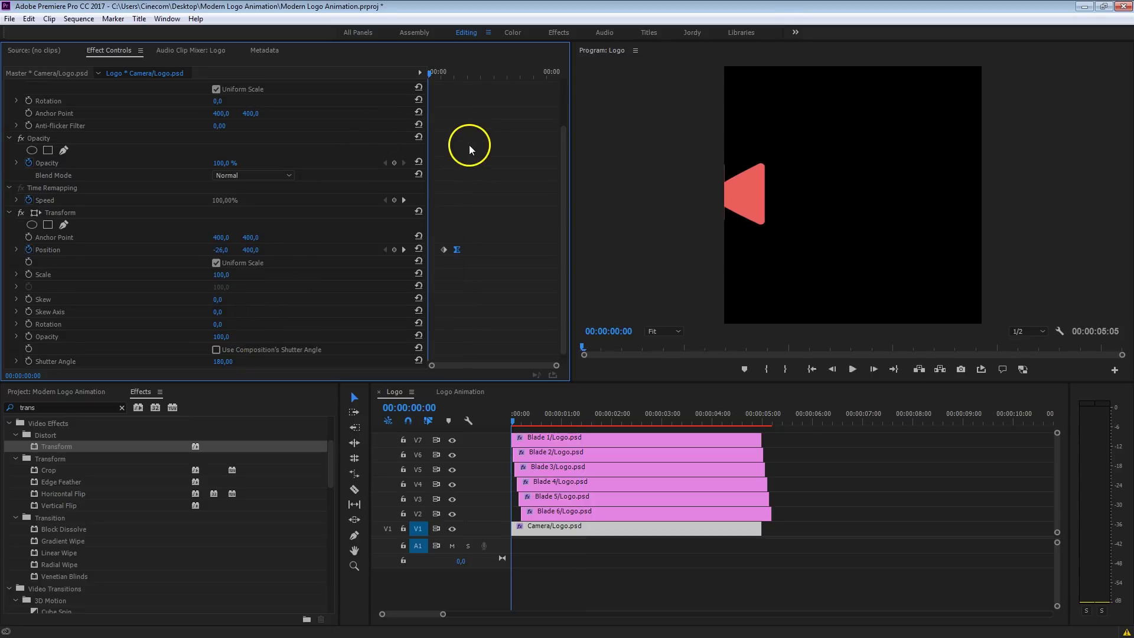
# - Play the opening of the animation and apply the Crop effect to the Camera clip
pyautogui.press('space')
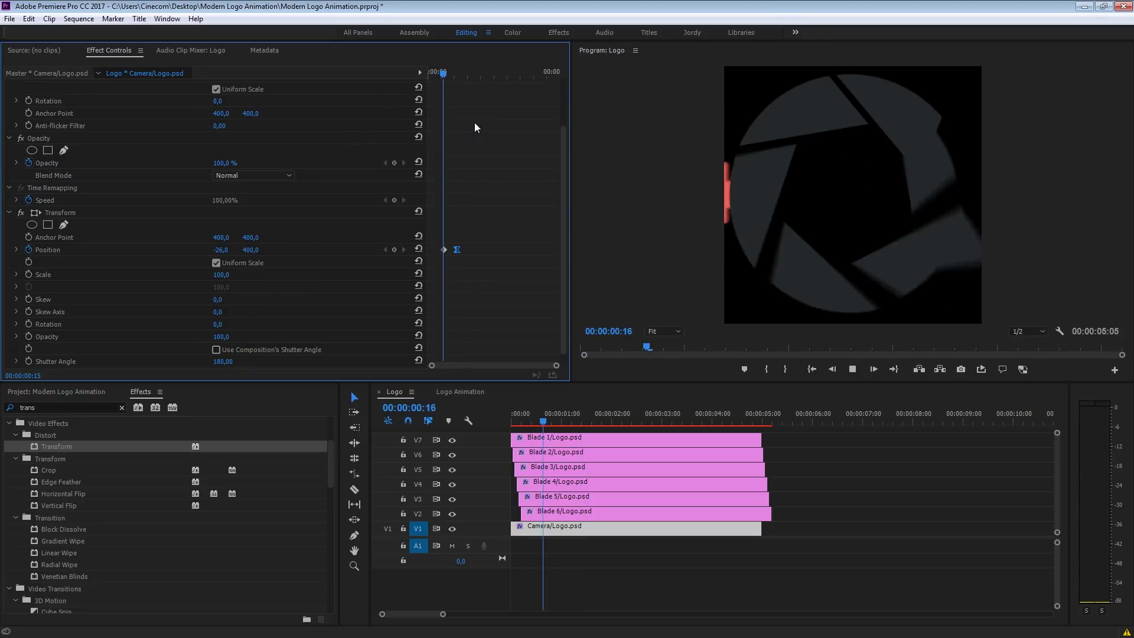
pyautogui.moveTo(455, 88); pyautogui.dragTo(444, 76)
pyautogui.click(55, 408)
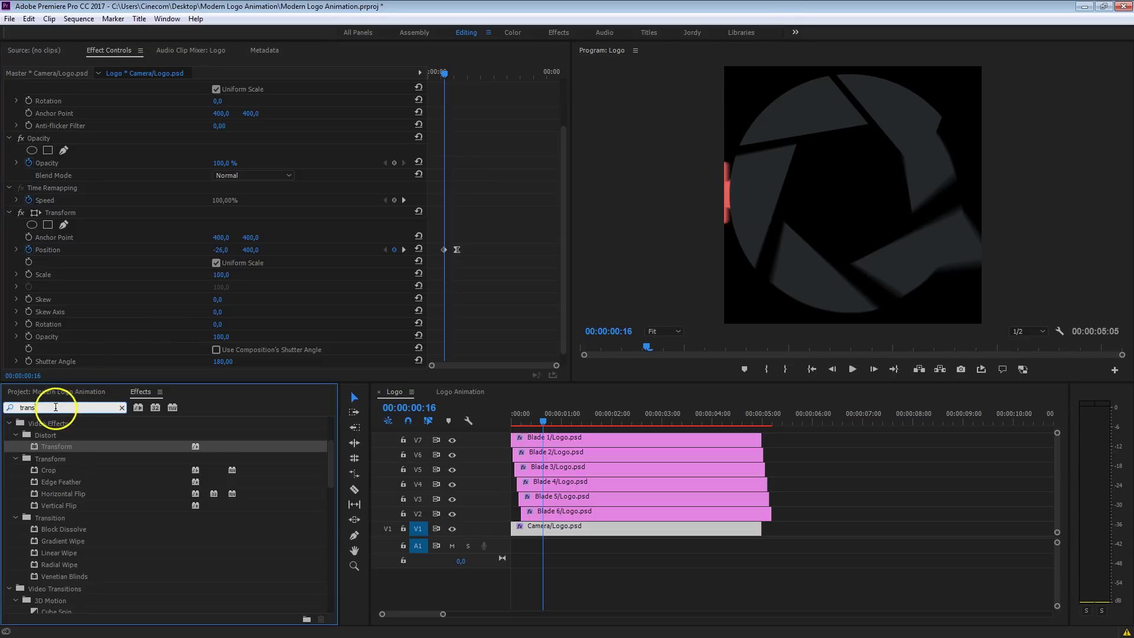
pyautogui.write('crop')
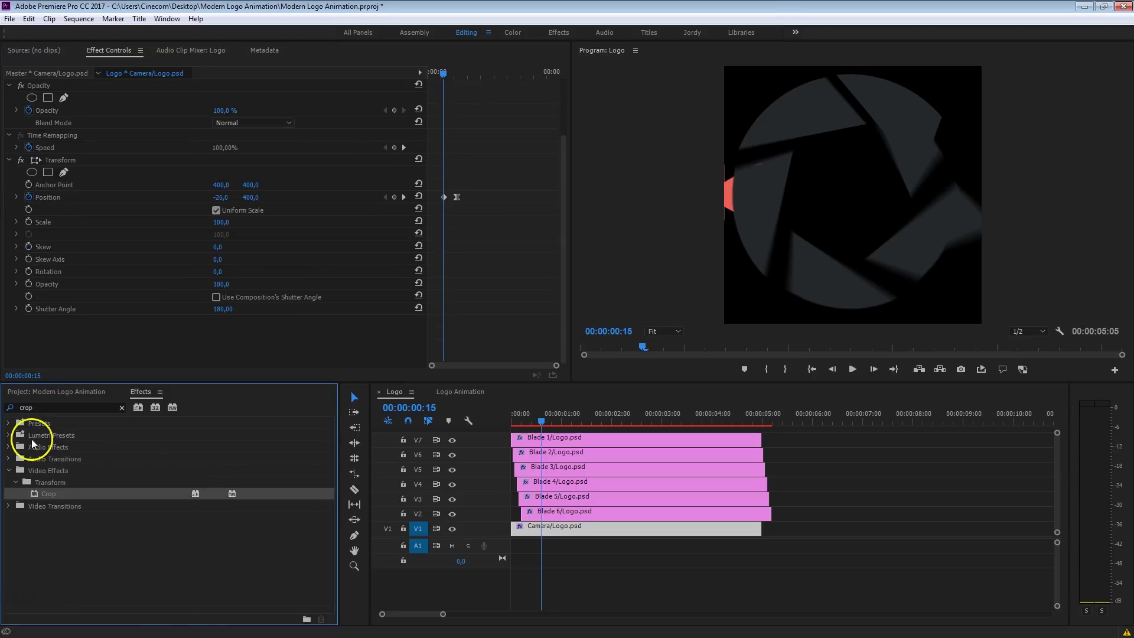
pyautogui.moveTo(37, 494); pyautogui.dragTo(557, 530)
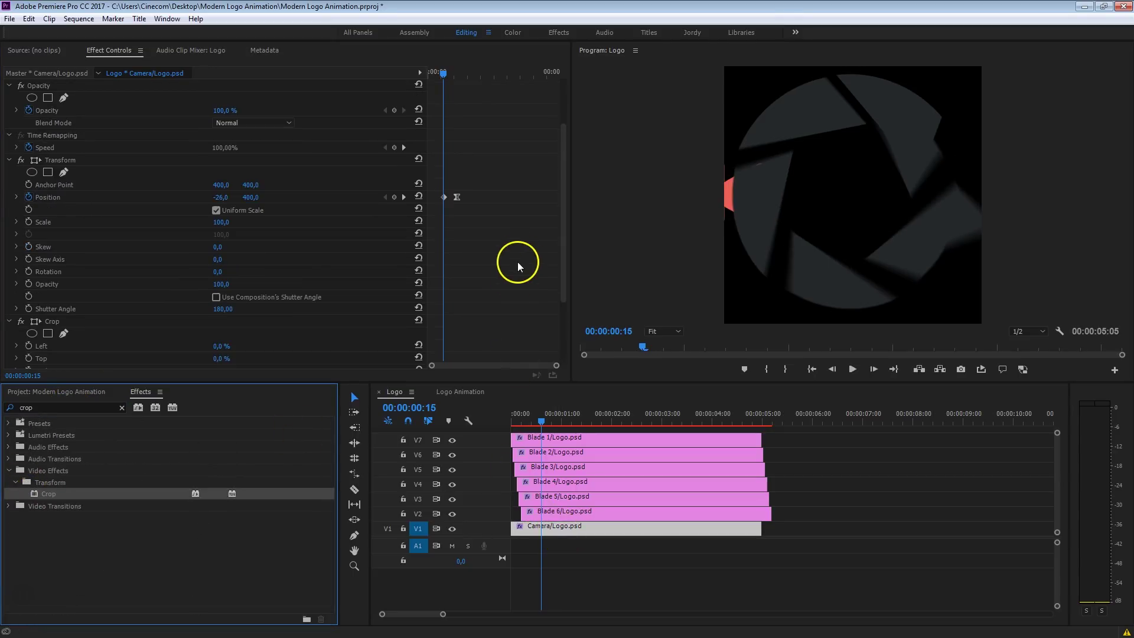
# - Crop the left side of the Camera clip by 14,2 % to hide the part sticking out beyond the blades
pyautogui.click(520, 256)
pyautogui.click(56, 324)
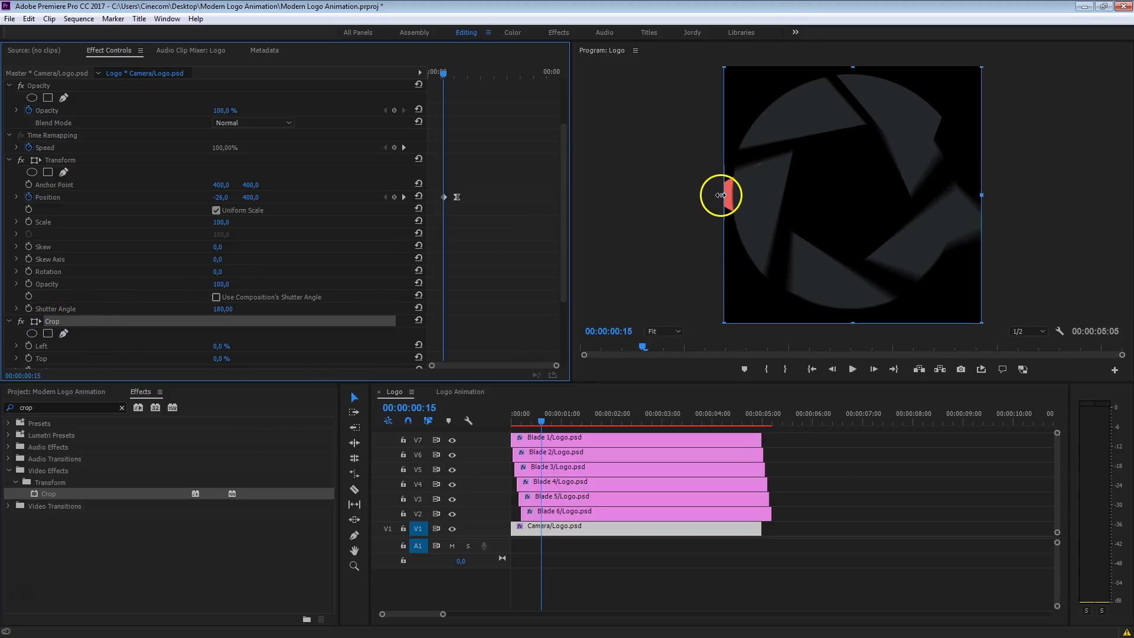
pyautogui.moveTo(721, 195); pyautogui.dragTo(761, 195)
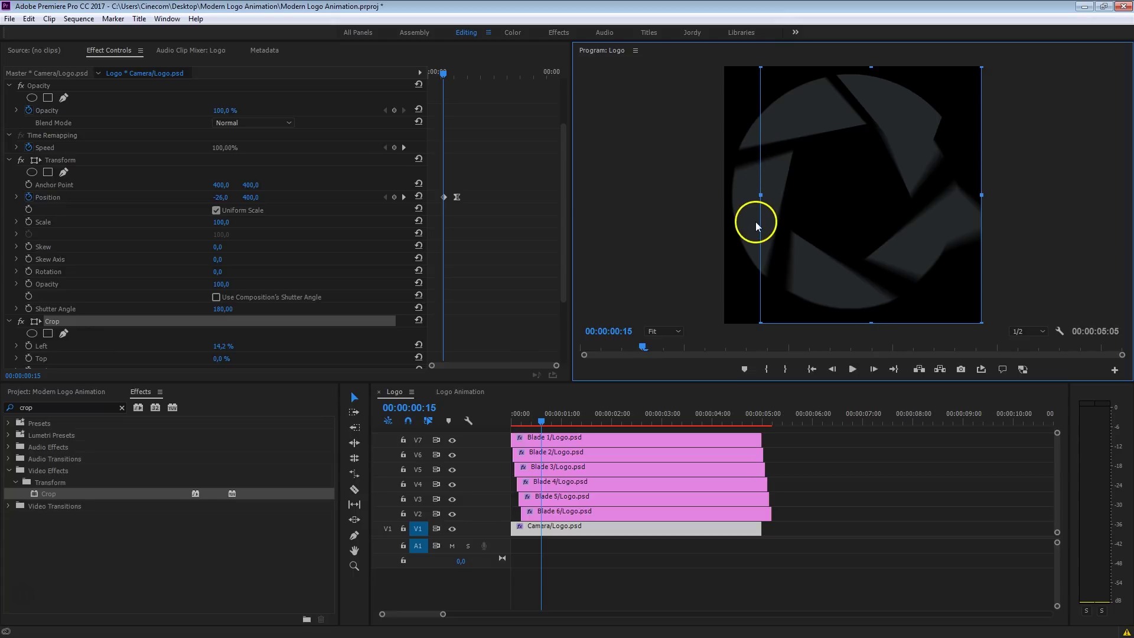
pyautogui.scroll(-2, 565, 169)
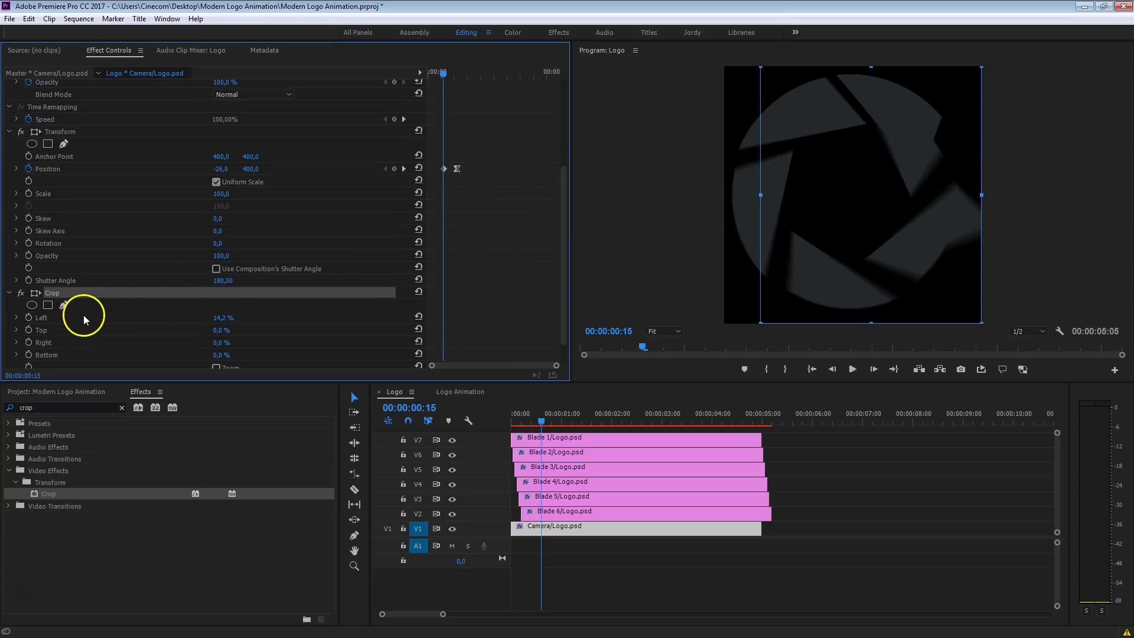
# - Trim the start of the Camera clip to 00:00:00:16 and check the animation up to 00:00:01:10
pyautogui.moveTo(443, 72)
pyautogui.mouseDown()
pyautogui.moveTo(430, 63)
pyautogui.moveTo(445, 76)
pyautogui.mouseUp()
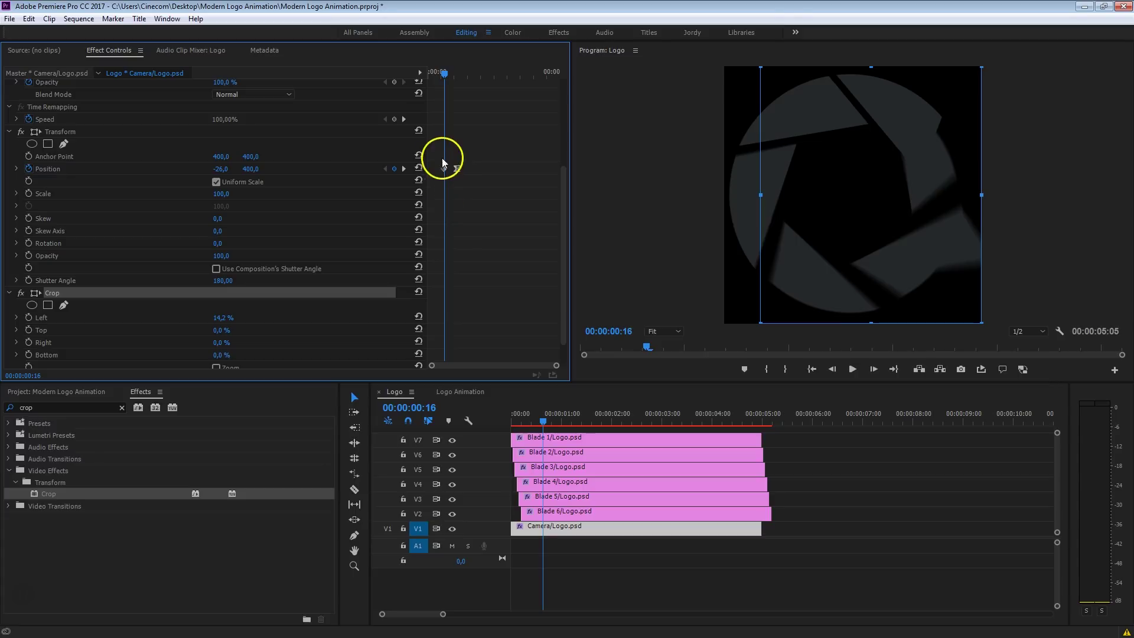
pyautogui.moveTo(514, 528); pyautogui.dragTo(544, 531)
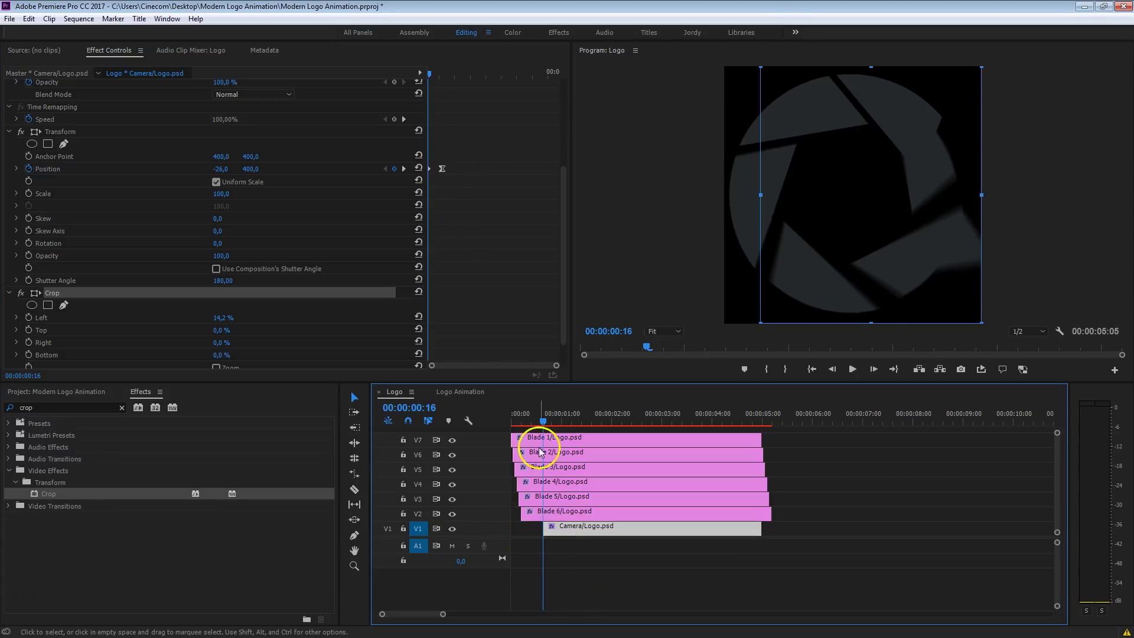
pyautogui.click(521, 414)
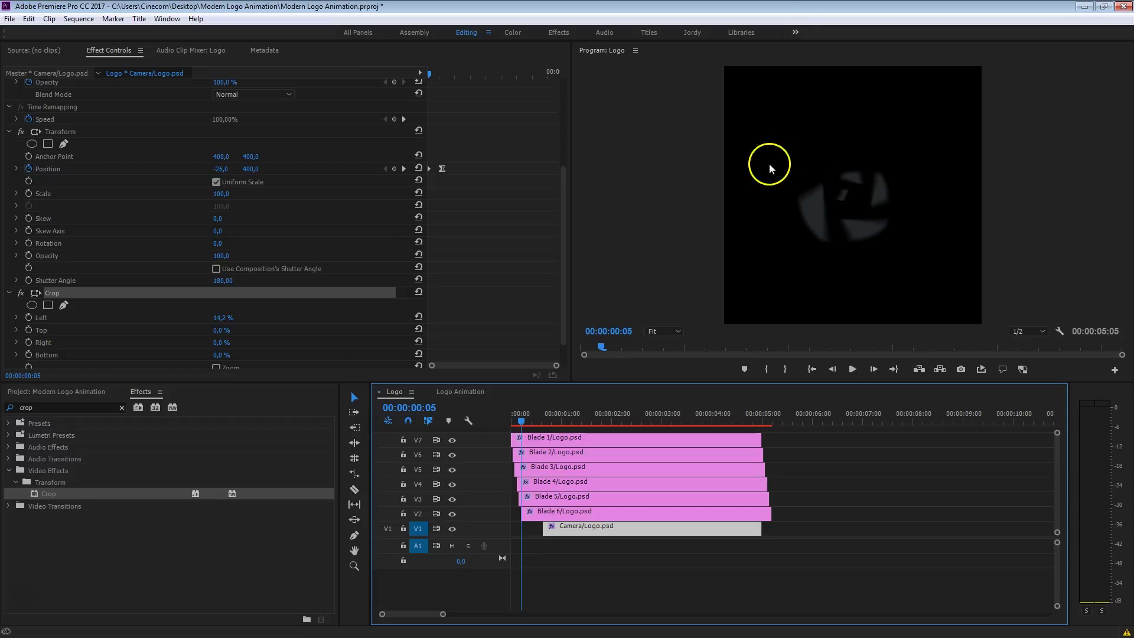
pyautogui.moveTo(529, 416); pyautogui.dragTo(581, 443)
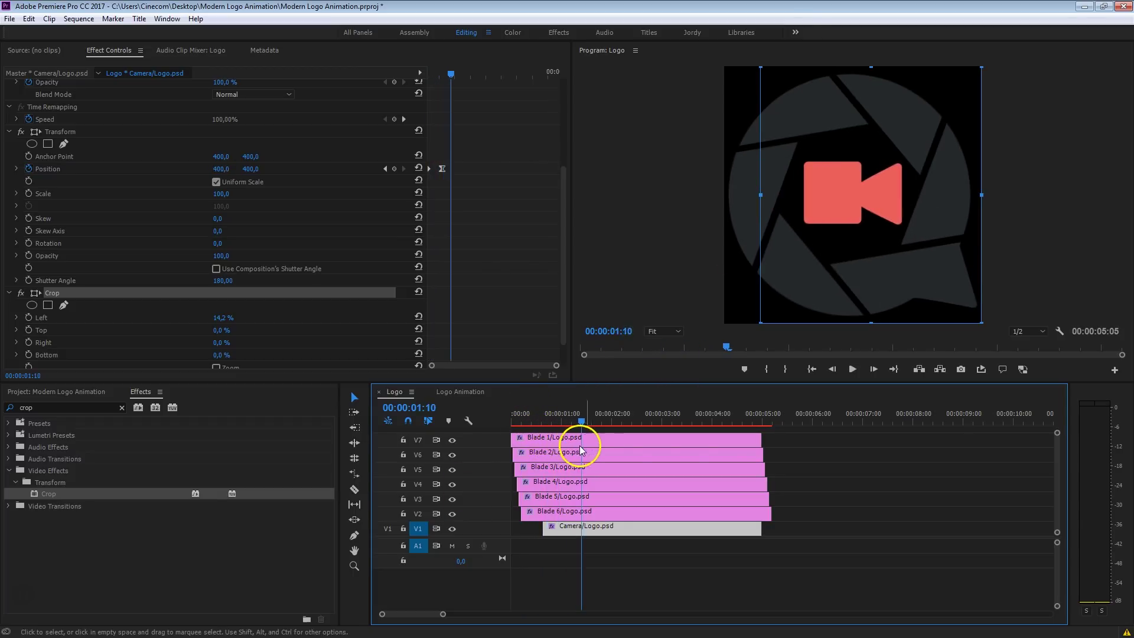
pyautogui.click(816, 476)
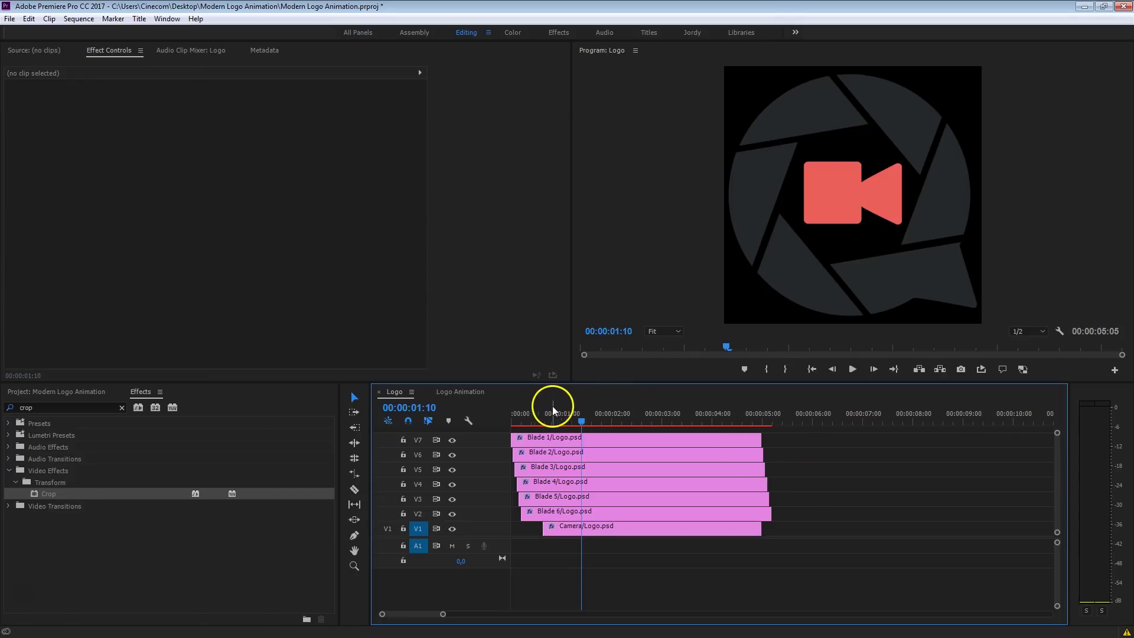
# - Switch to the Logo Animation sequence, select the Background clip, and play the composite up to 00:00:02:17
pyautogui.click(467, 393)
pyautogui.click(663, 465)
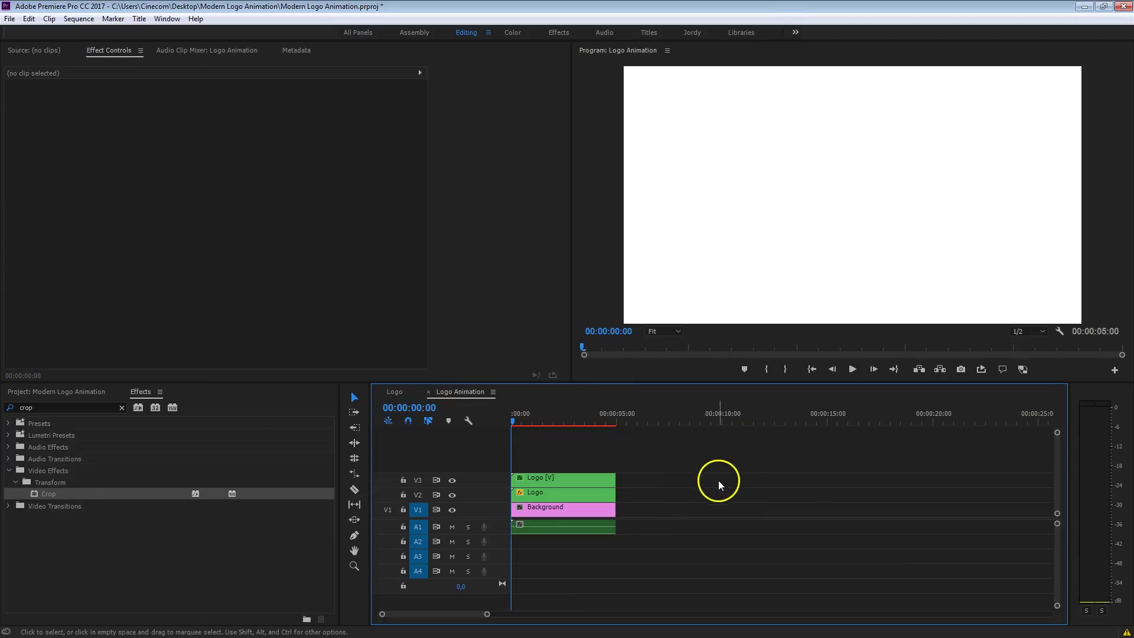
pyautogui.click(590, 508)
pyautogui.press('space')
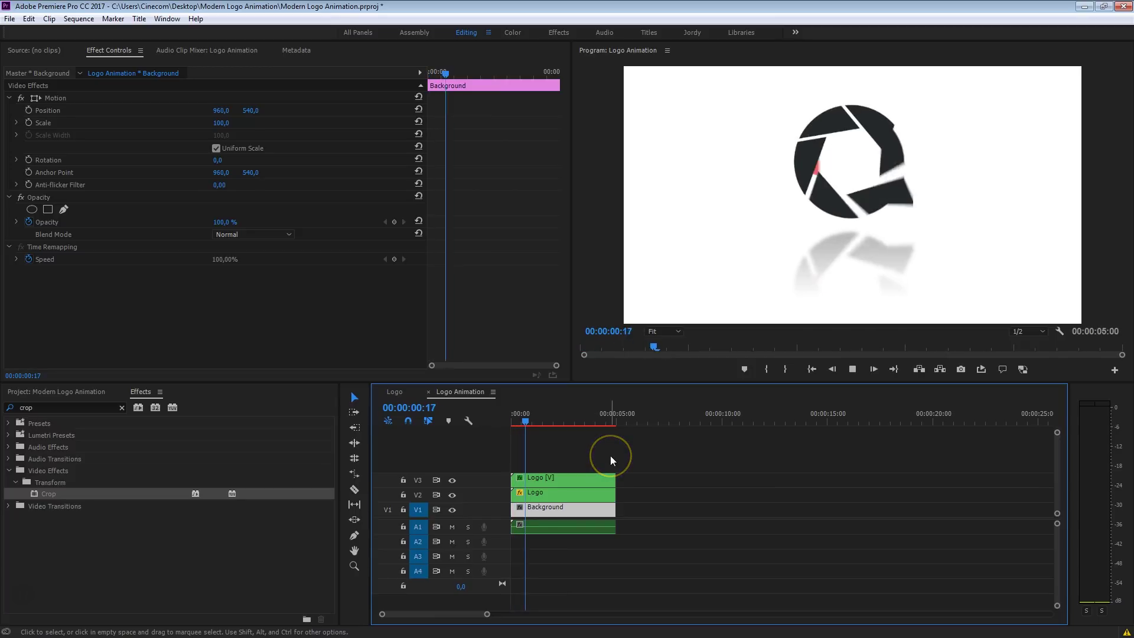
pyautogui.click(779, 378)
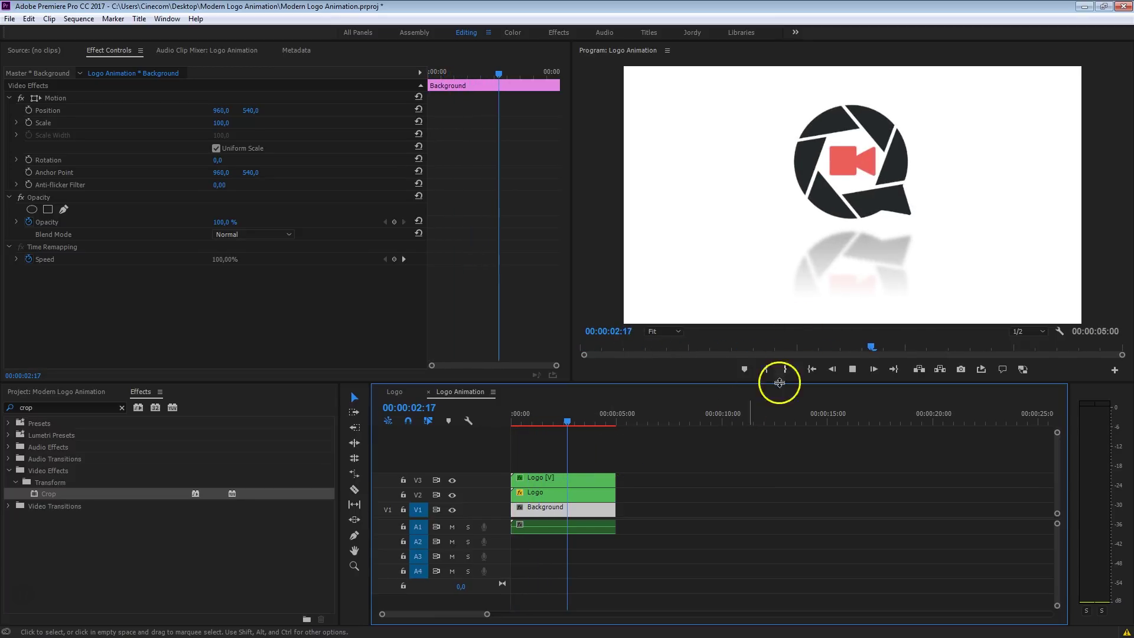
pyautogui.click(803, 255)
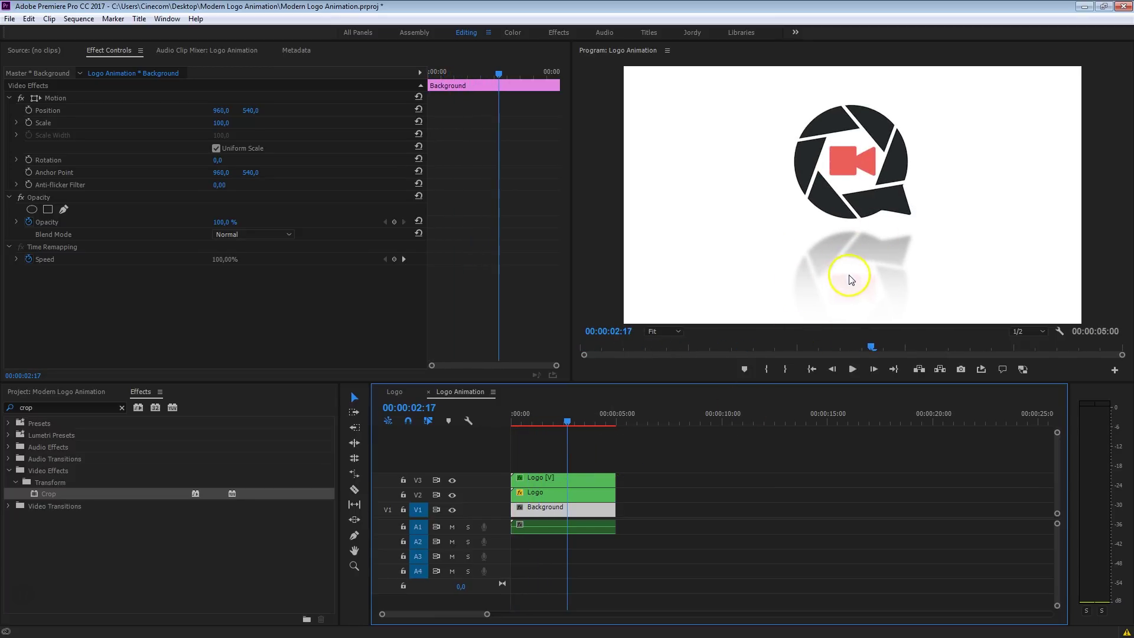
# - Replay the Logo Animation sequence from 00:00:00:00 and stop at 00:00:02:17
pyautogui.moveTo(552, 416); pyautogui.dragTo(473, 443)
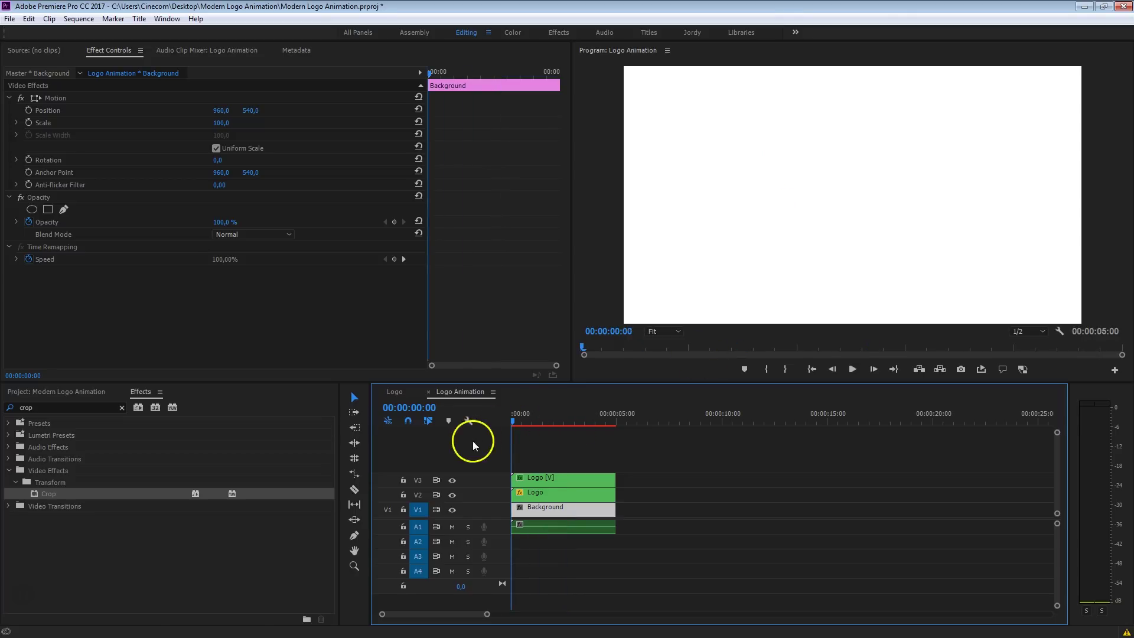
pyautogui.press('space')
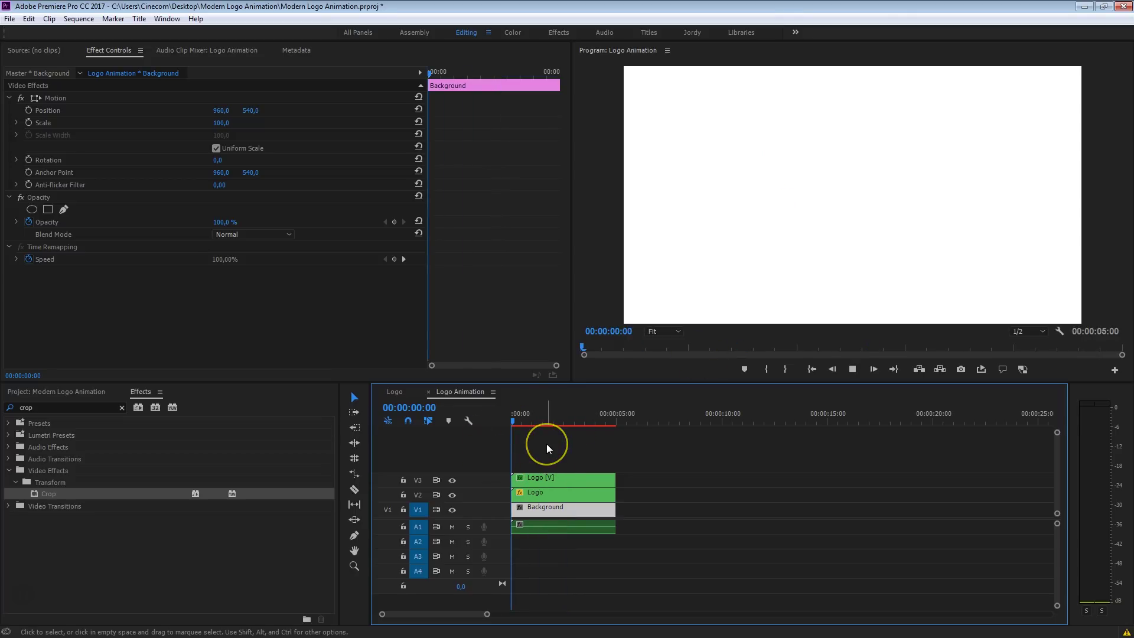
pyautogui.press('space')
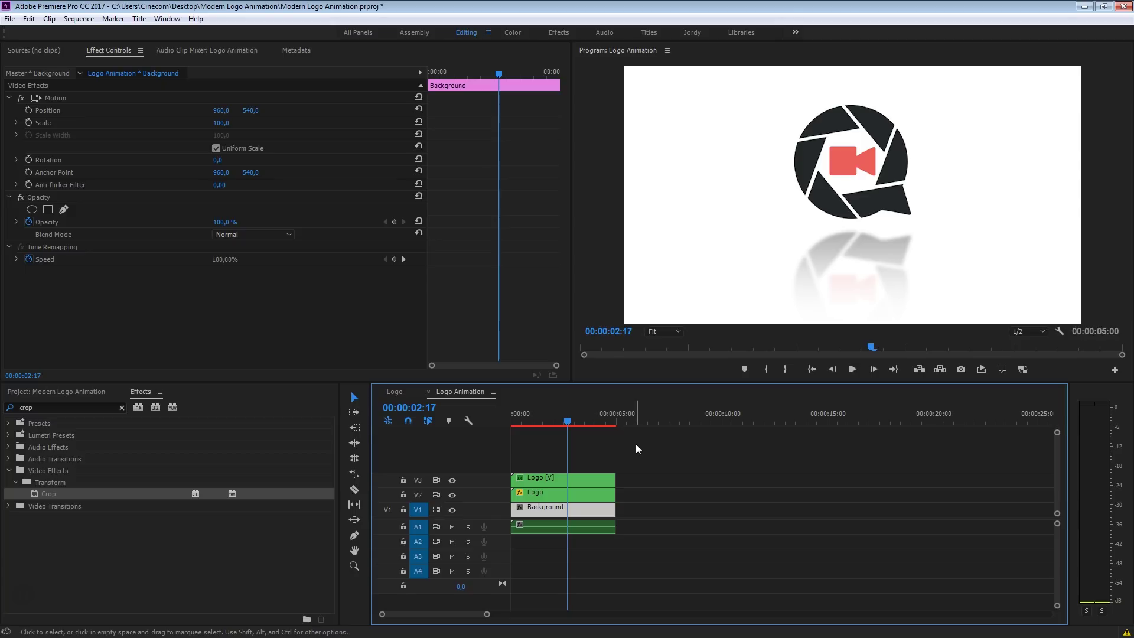
# - In the Color workspace, try a Lumetri vignette amount of -3,0 on the Background clip and undo it
pyautogui.click(513, 34)
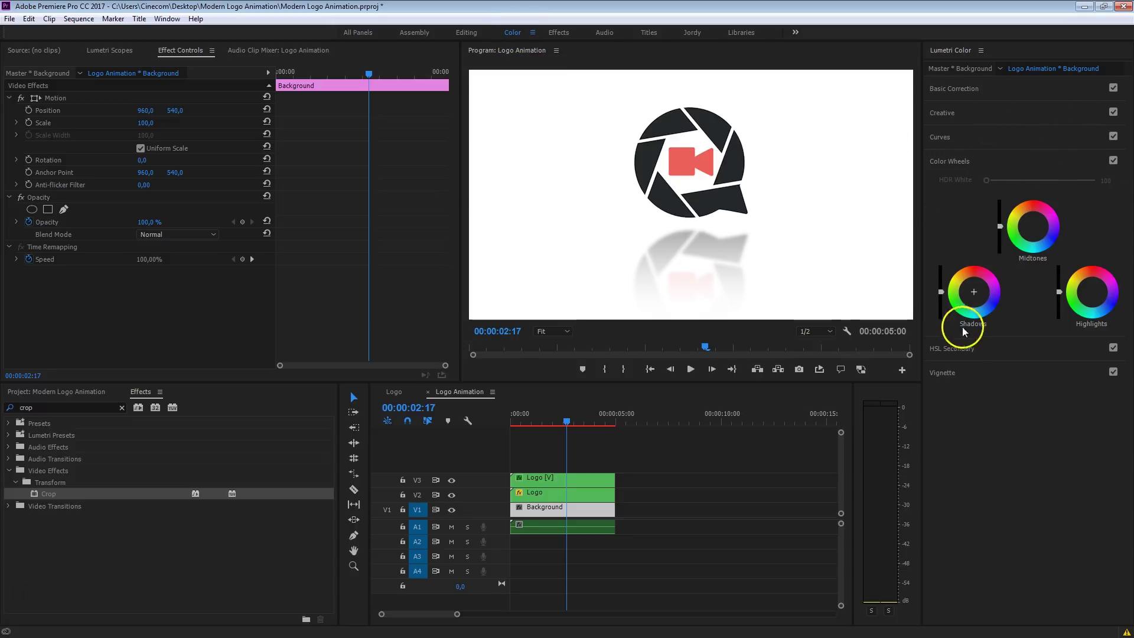
pyautogui.click(960, 373)
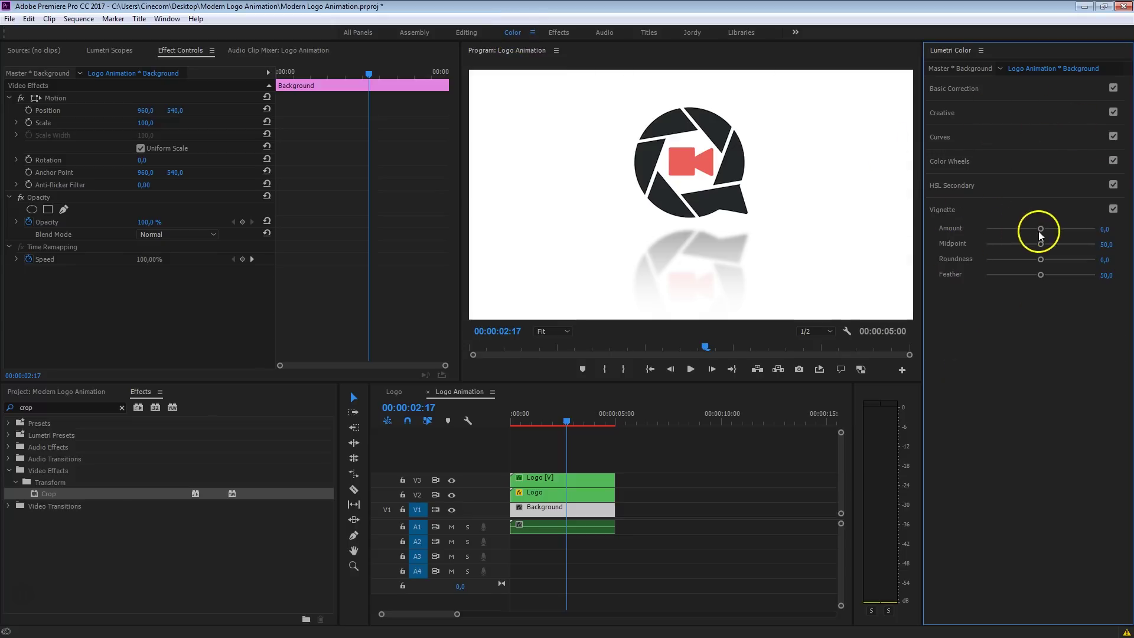
pyautogui.moveTo(1040, 232); pyautogui.dragTo(983, 234)
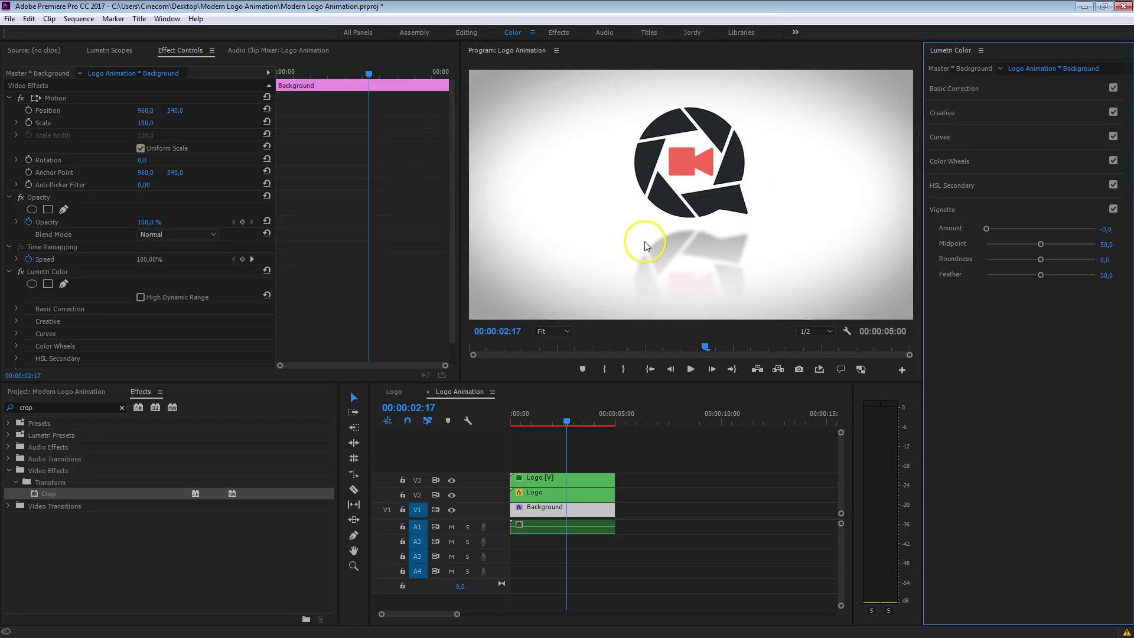
pyautogui.hotkey('ctrl', 'z')
pyautogui.click(664, 248)
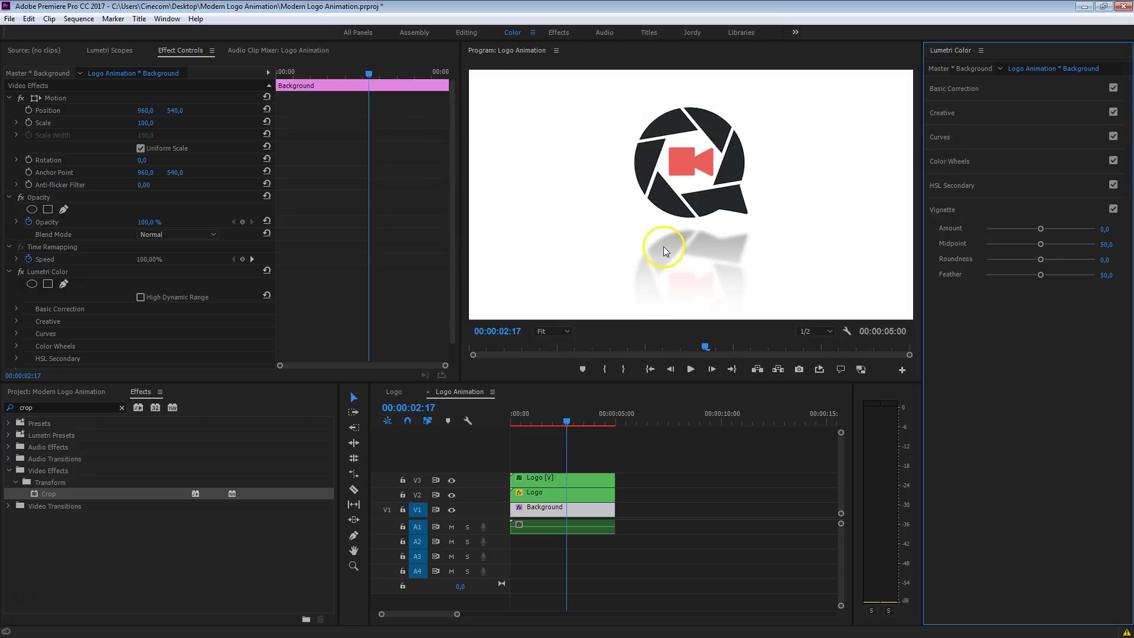
# - Find the Circle effect and apply it to the Background clip
pyautogui.doubleClick(26, 408)
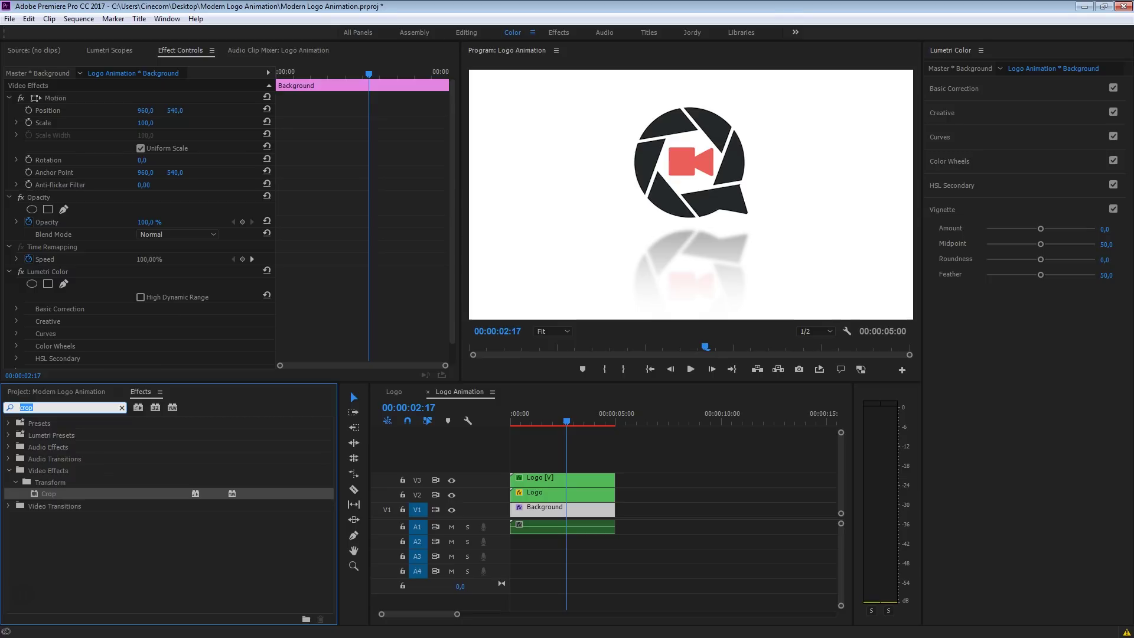
pyautogui.write('circ')
pyautogui.moveTo(50, 494); pyautogui.dragTo(539, 512)
# - Set the Background's Circle radius to 1017 and its outer edge feather to 876 for a soft vignette
pyautogui.scroll(-5, 389, 170)
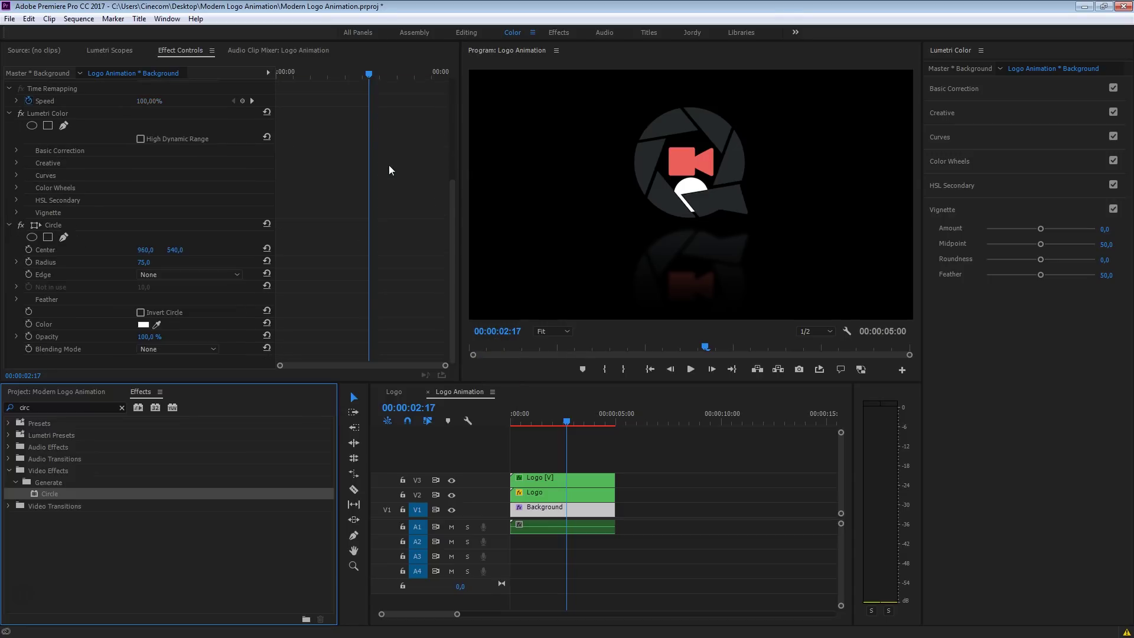
pyautogui.moveTo(125, 269); pyautogui.dragTo(644, 144)
pyautogui.click(16, 300)
pyautogui.moveTo(141, 311); pyautogui.dragTo(655, 173)
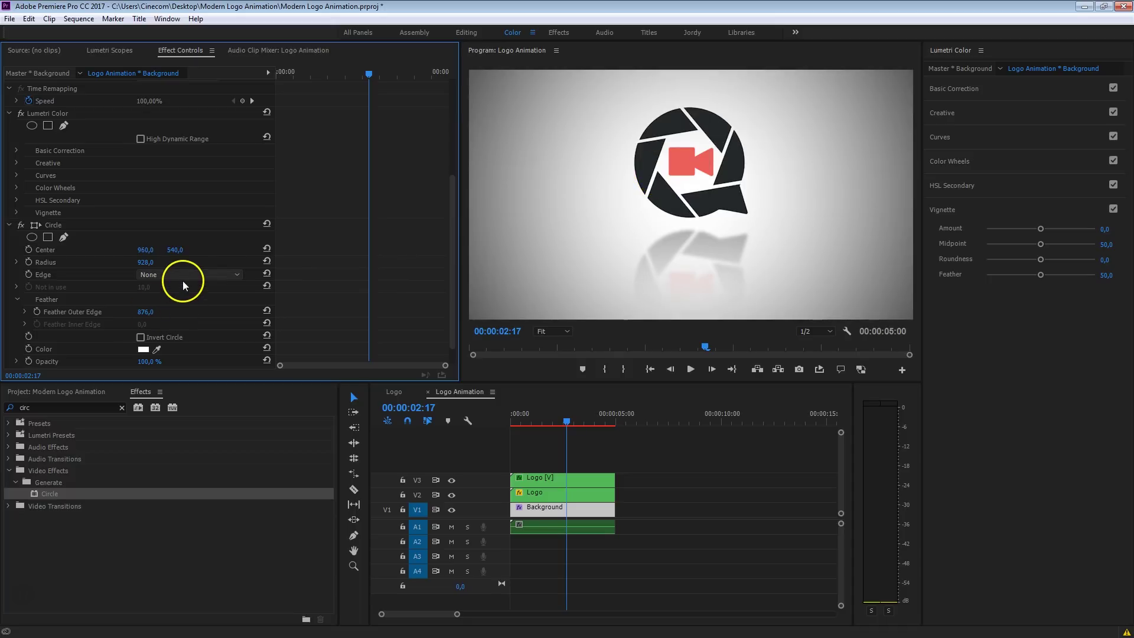
pyautogui.moveTo(145, 262); pyautogui.dragTo(543, 188)
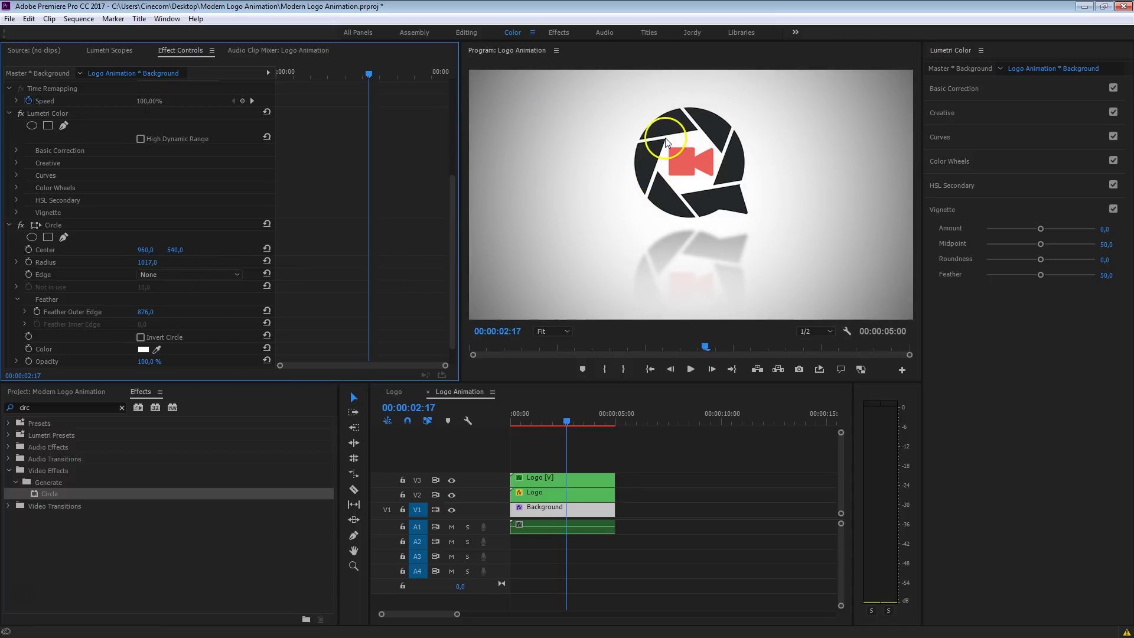
# - Play the logo animation over the vignetted background and scrub to 00:00:02:00
pyautogui.click(511, 435)
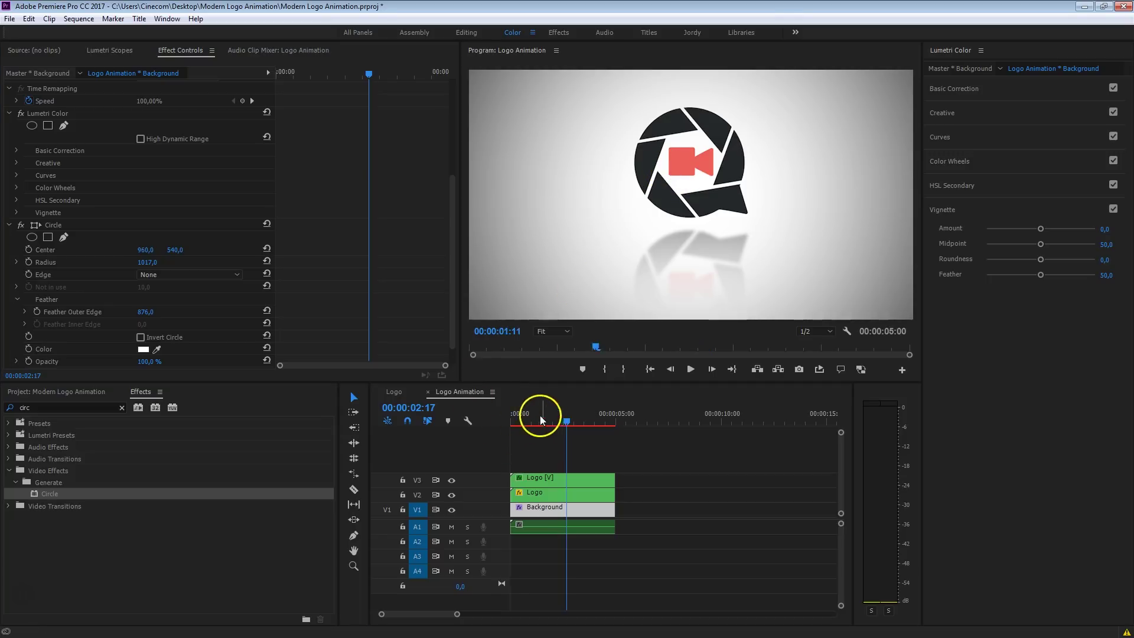
pyautogui.press('Home')
pyautogui.press('space')
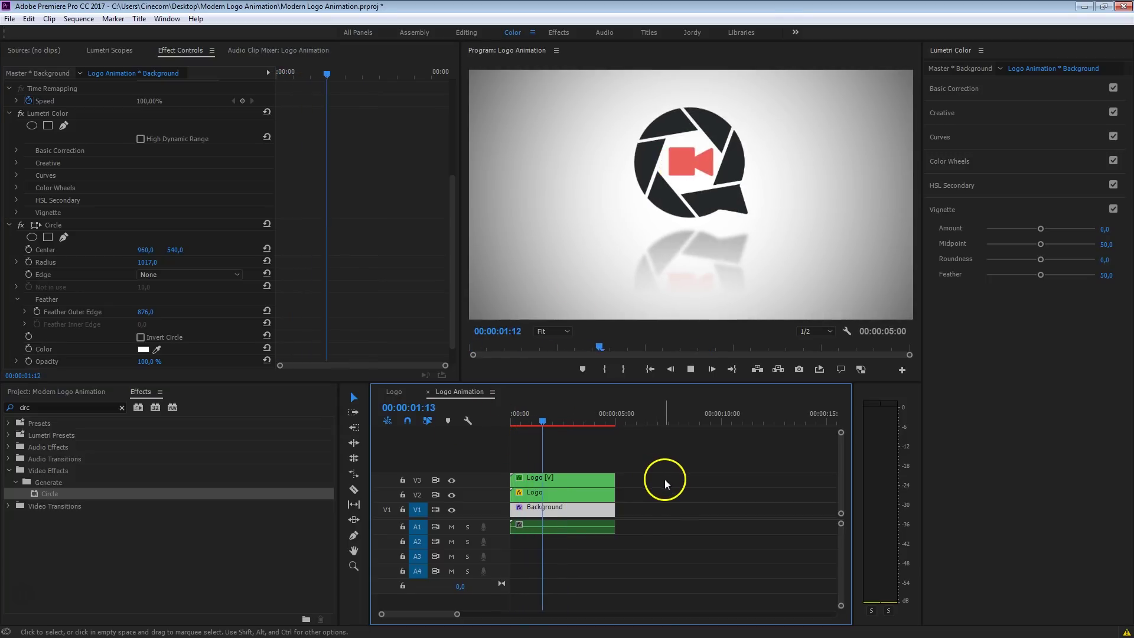
pyautogui.click(523, 420)
pyautogui.moveTo(524, 421); pyautogui.dragTo(554, 433)
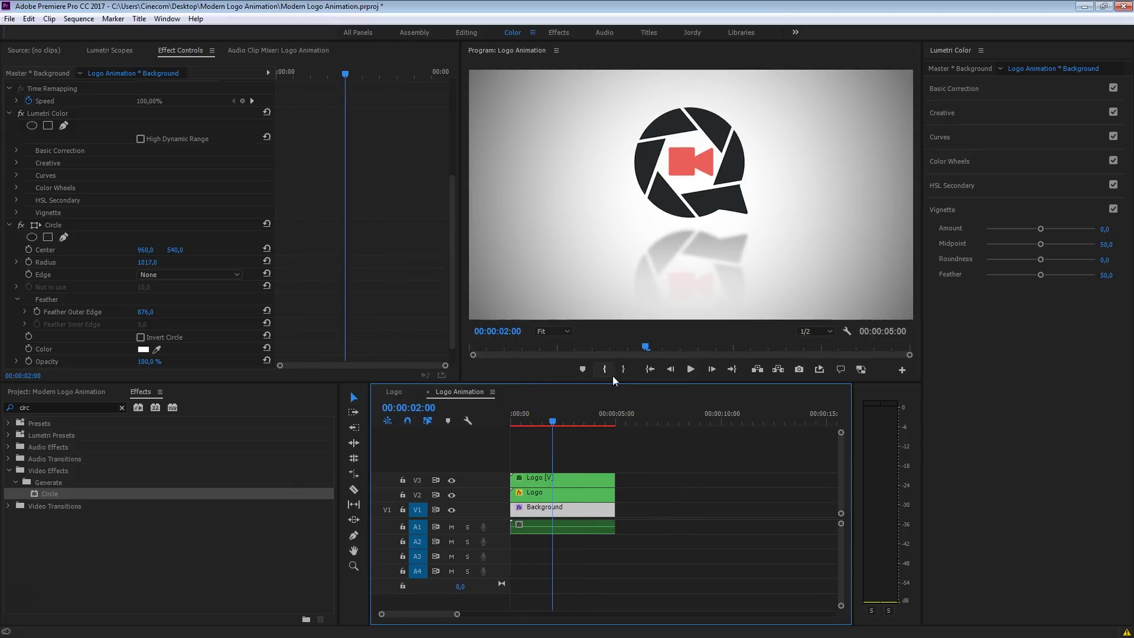